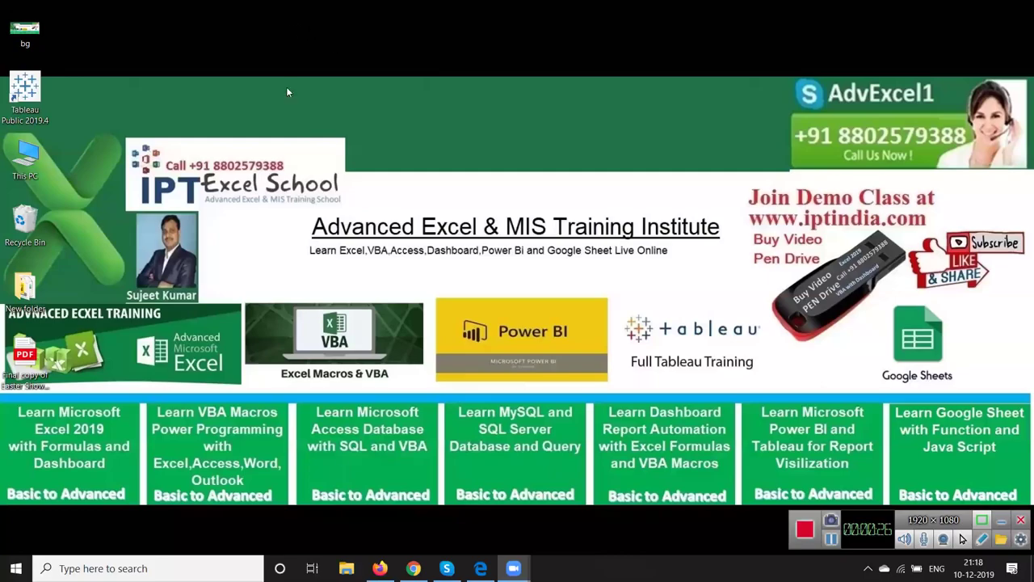
Step: Search Windows for 'exce' and launch Excel
{"action": "key", "text": "super"}
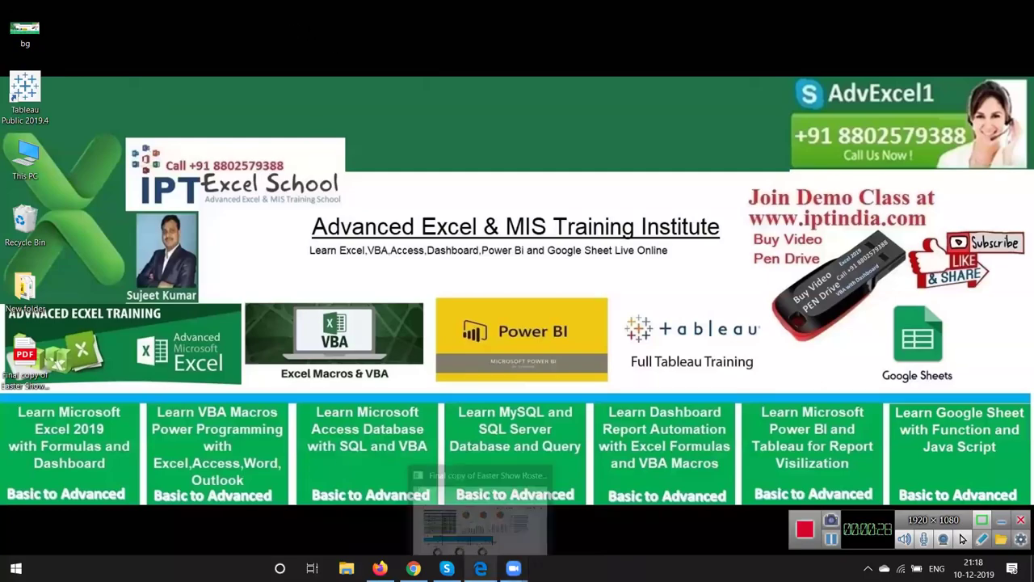
{"action": "type", "text": "exce"}
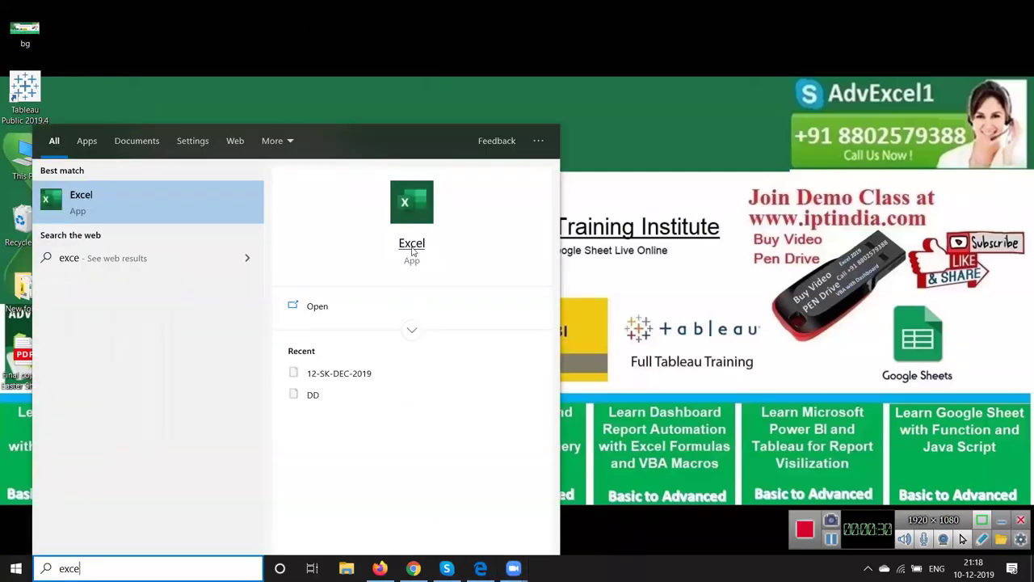
{"action": "left_click", "coordinate": [412, 251]}
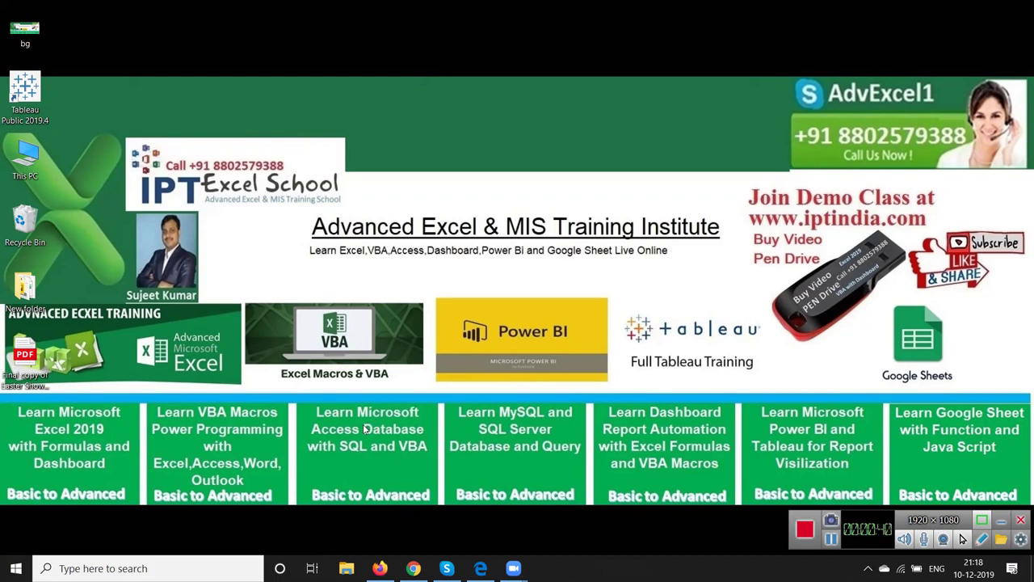
Step: Launch Excel from search again and open the DD workbook
{"action": "key", "text": "super"}
{"action": "type", "text": "e"}
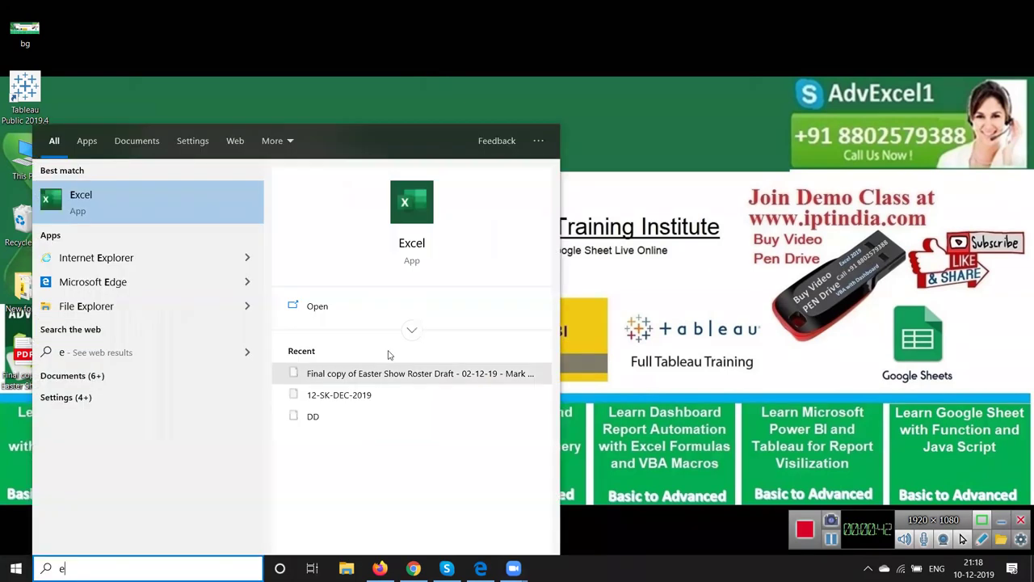
{"action": "left_click", "coordinate": [414, 243]}
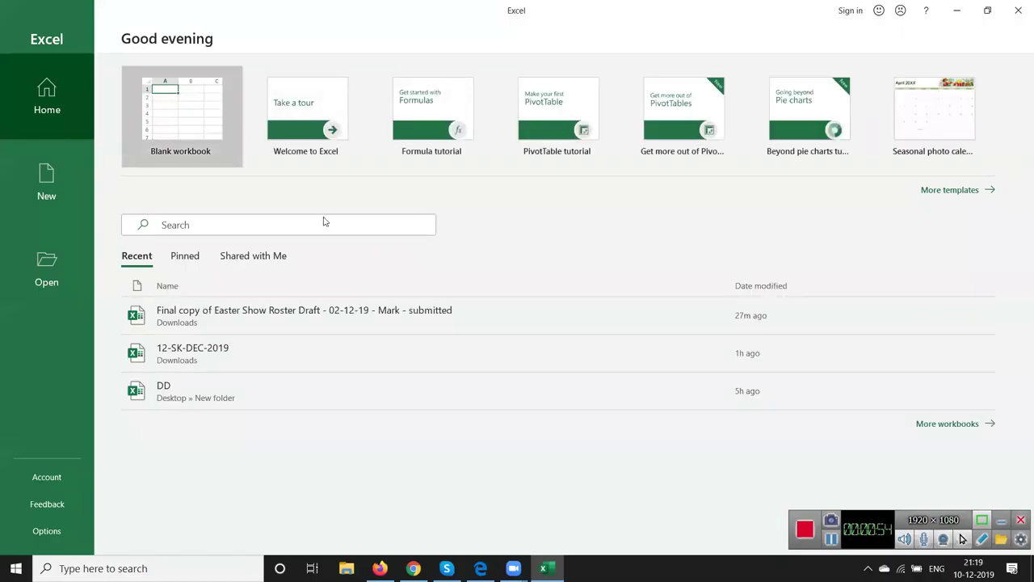
{"action": "left_click", "coordinate": [232, 391]}
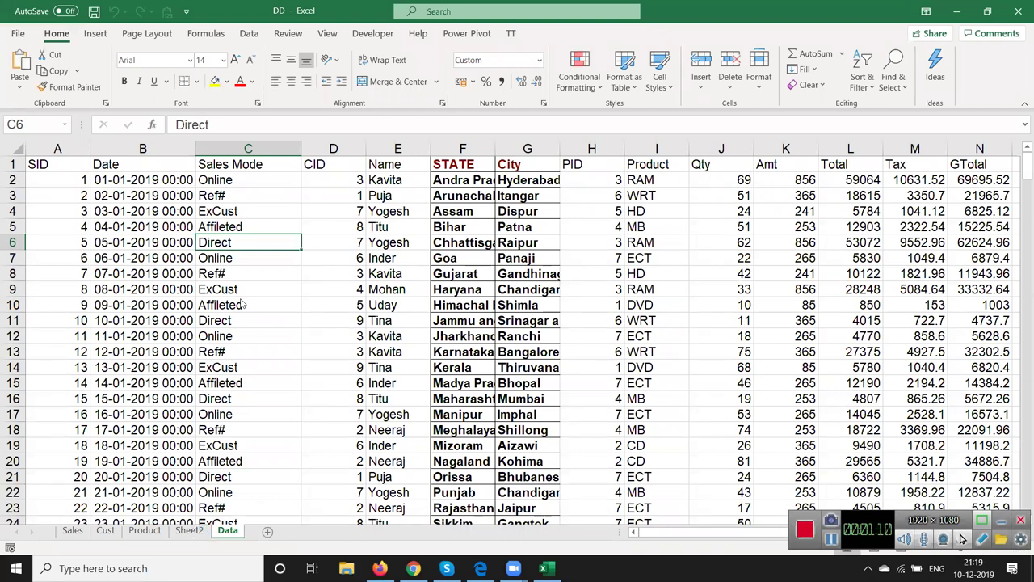
Step: Add a blank Sheet1, copy Data range A1:N15, and go to Sheet1
{"action": "key", "text": "ctrl+Page_Up"}
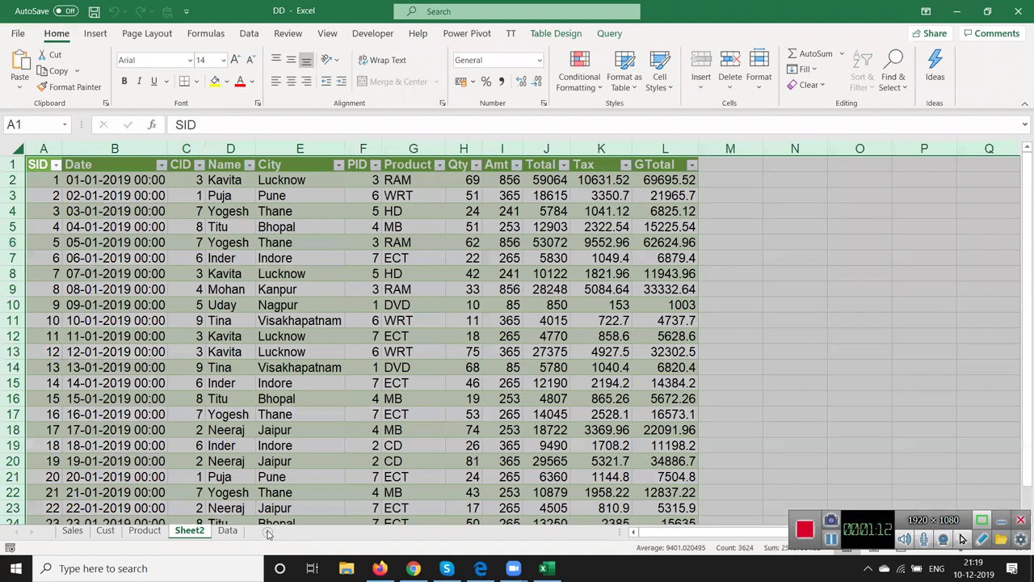
{"action": "left_click", "coordinate": [270, 532]}
{"action": "left_click", "coordinate": [270, 531]}
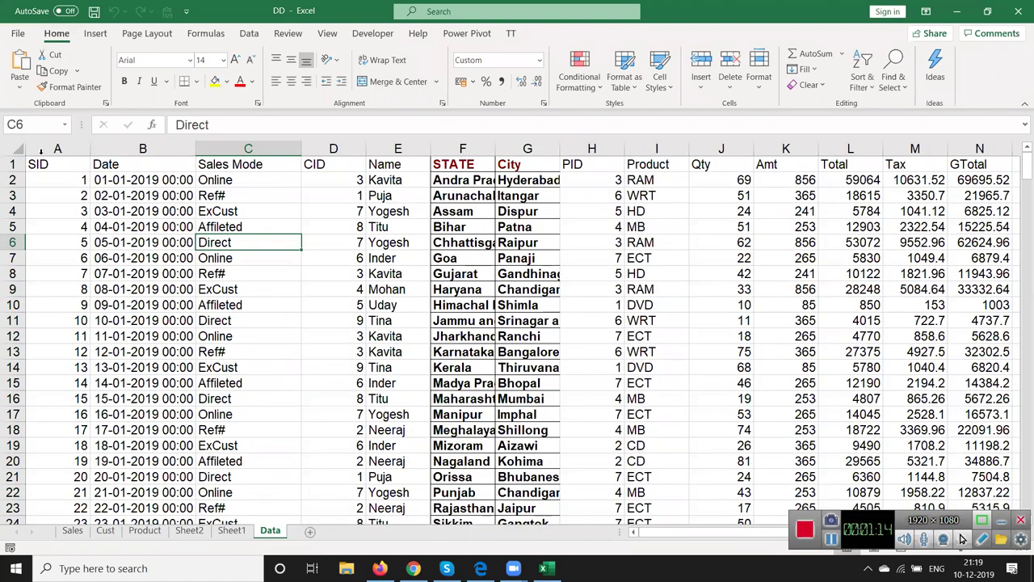
{"action": "mouse_move", "coordinate": [40, 164]}
{"action": "left_mouse_down"}
{"action": "mouse_move", "coordinate": [930, 335]}
{"action": "mouse_move", "coordinate": [807, 383]}
{"action": "left_mouse_up"}
{"action": "key", "text": "ctrl+c"}
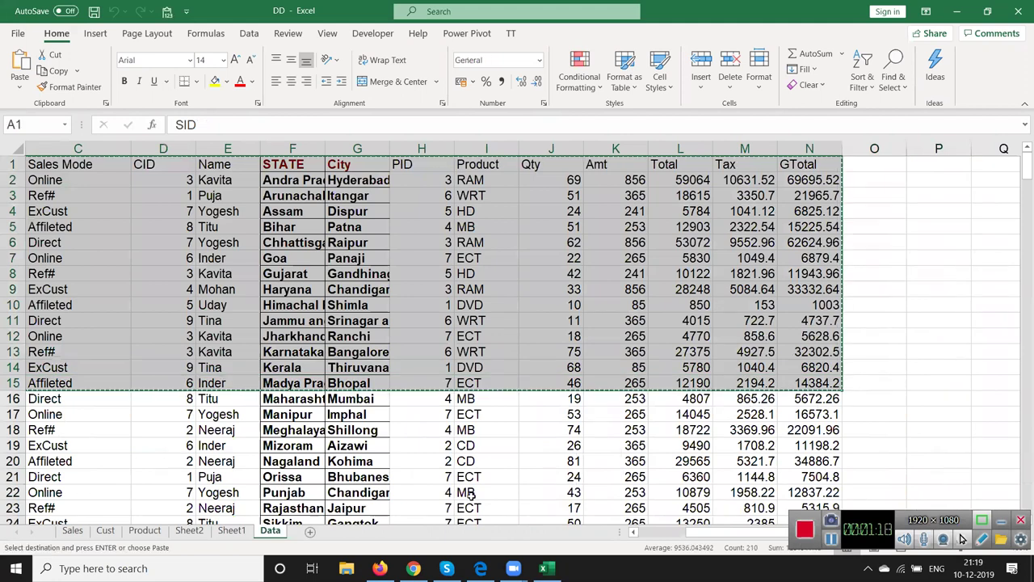
{"action": "left_click", "coordinate": [231, 531]}
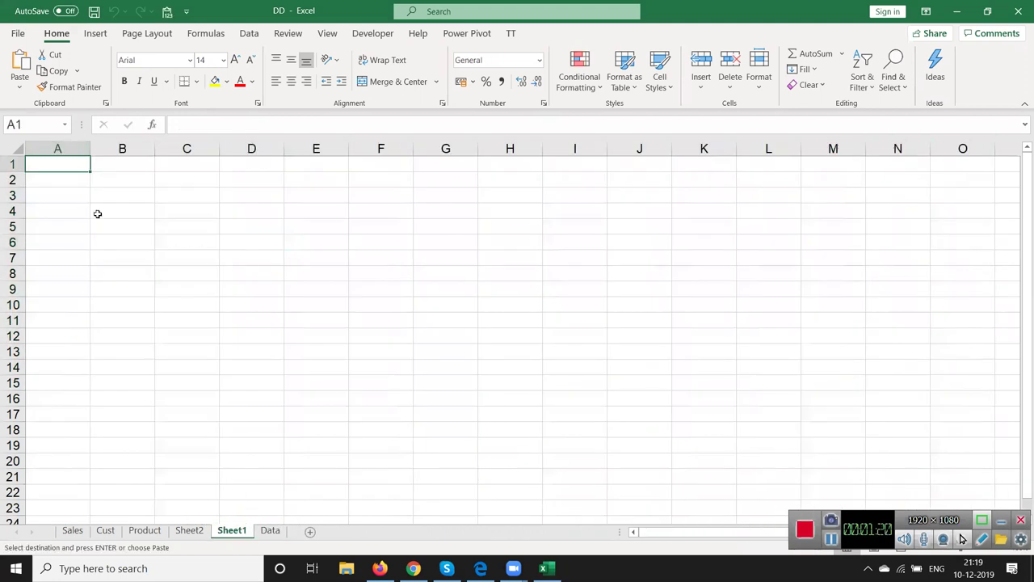
Step: Paste the records at A1, delete the Date column, and move SID between City and PID
{"action": "key", "text": "ctrl+v"}
{"action": "left_click", "coordinate": [46, 167]}
{"action": "left_click_drag", "start_coordinate": [45, 189], "coordinate": [45, 336]}
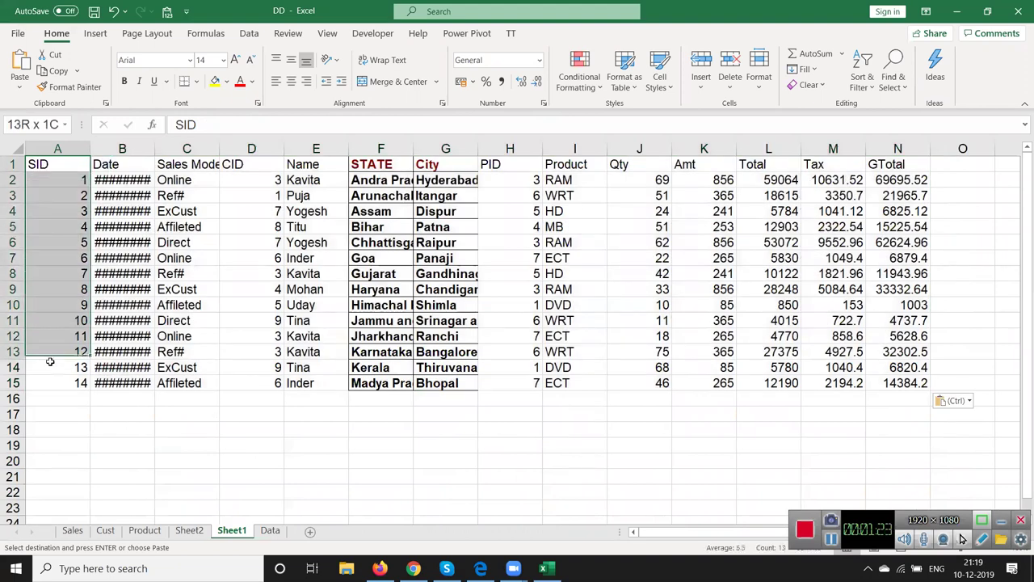
{"action": "left_click", "coordinate": [131, 143]}
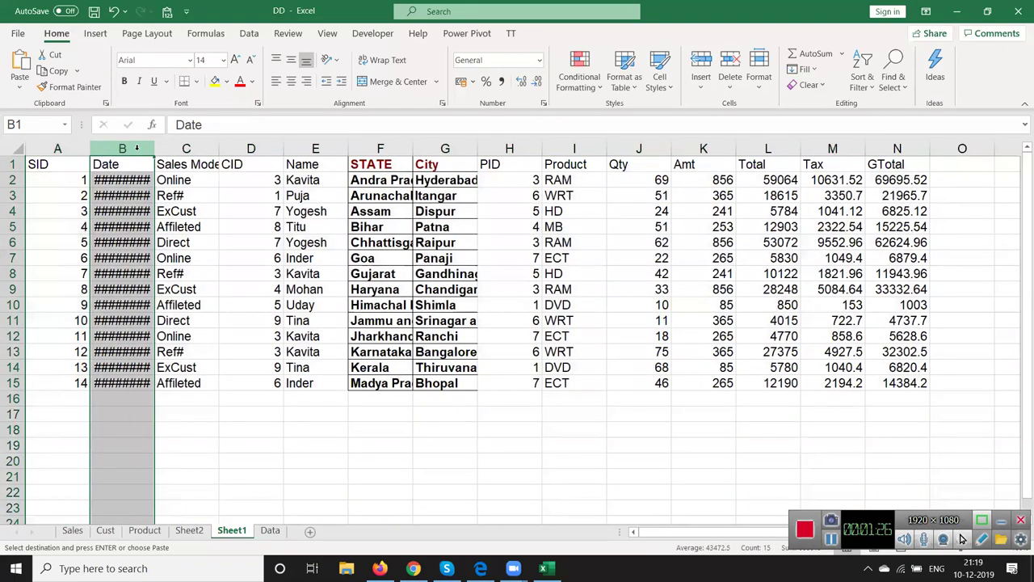
{"action": "key", "text": "ctrl+minus"}
{"action": "left_click", "coordinate": [49, 151]}
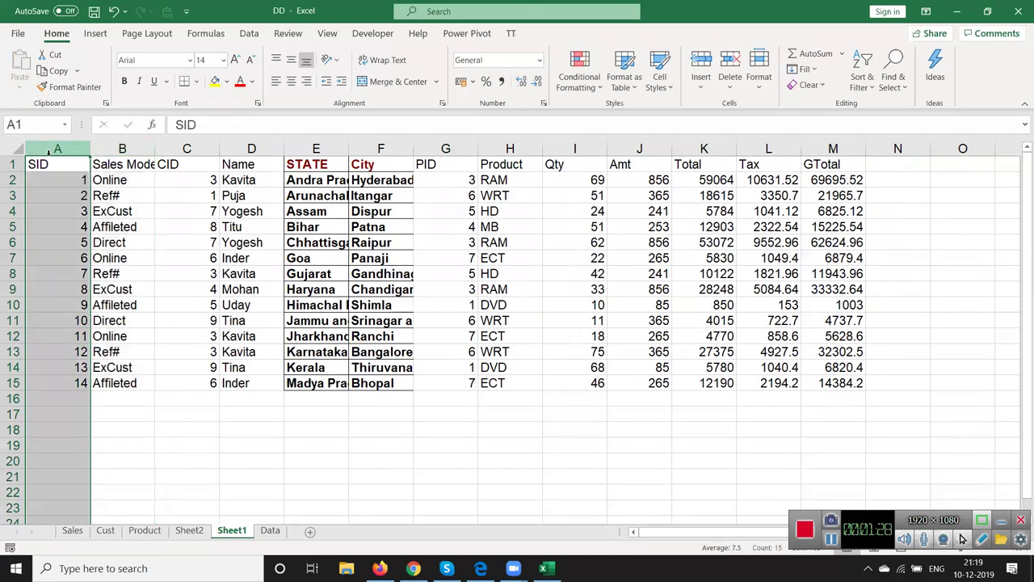
{"action": "left_click_drag", "start_coordinate": [51, 151], "coordinate": [436, 137]}
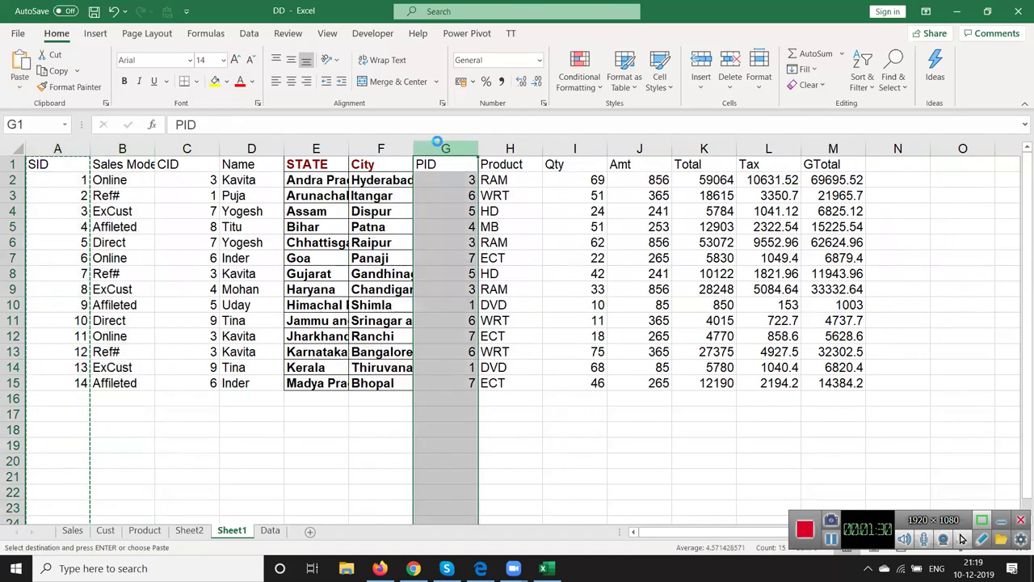
Step: Enter 111 in F2 and =F2+1 in F3, filling it down to row 15
{"action": "left_click", "coordinate": [390, 178]}
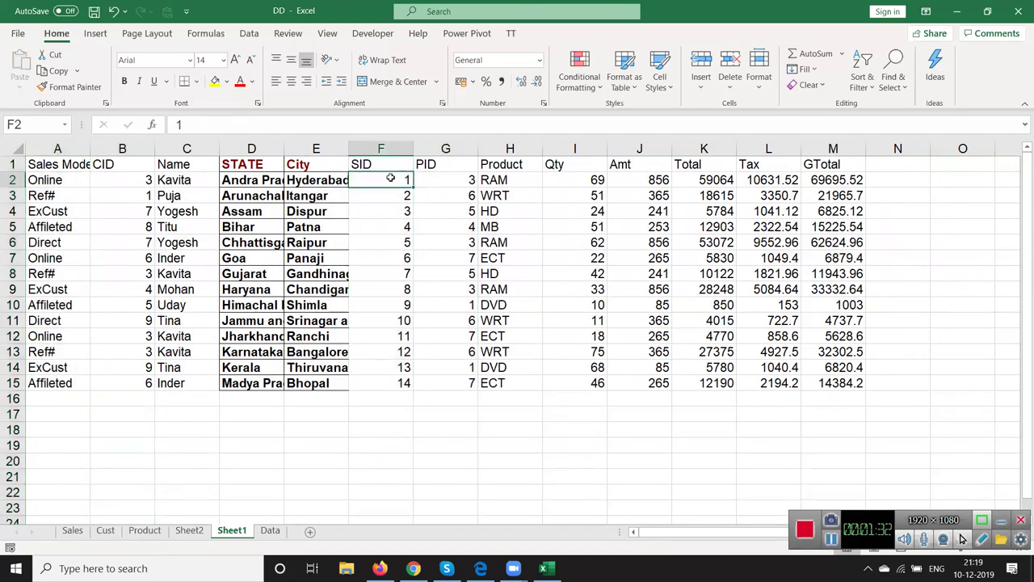
{"action": "type", "text": "11"}
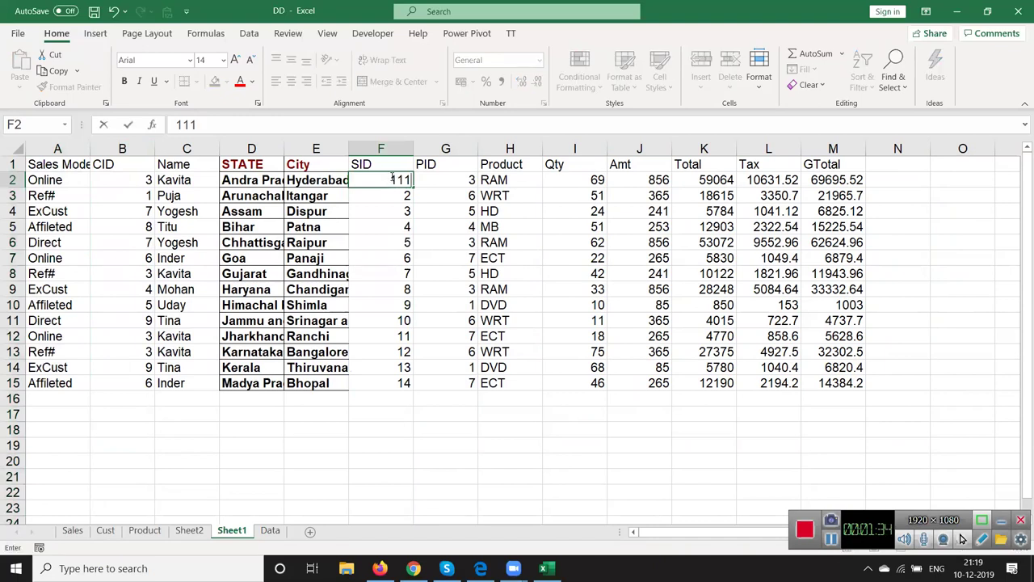
{"action": "key", "text": "Return"}
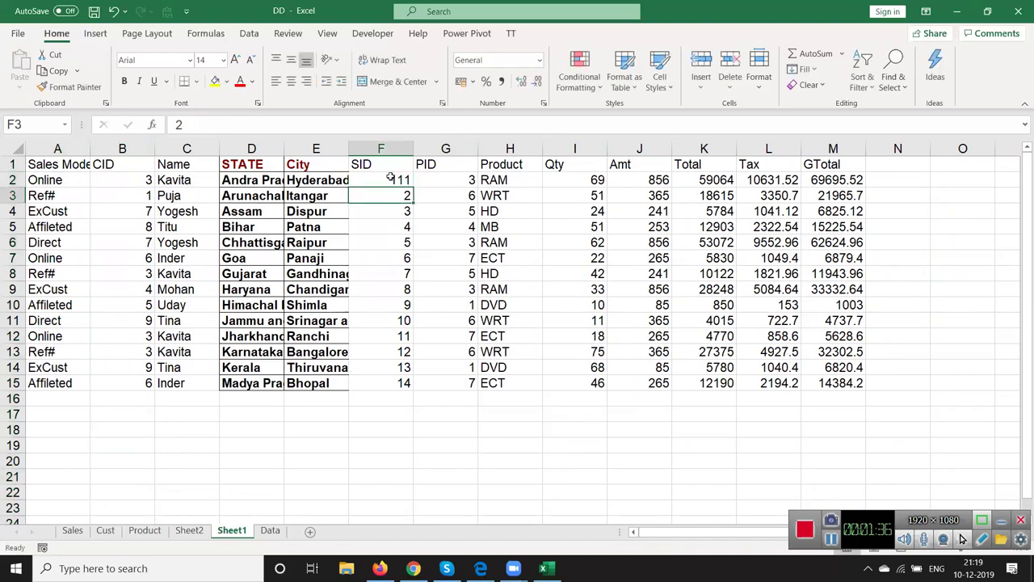
{"action": "type", "text": "="}
{"action": "left_click", "coordinate": [390, 178]}
{"action": "type", "text": "+2"}
{"action": "left_click", "coordinate": [409, 241]}
{"action": "left_click", "coordinate": [399, 198]}
{"action": "left_click", "coordinate": [264, 125]}
{"action": "key", "text": "BackSpace"}
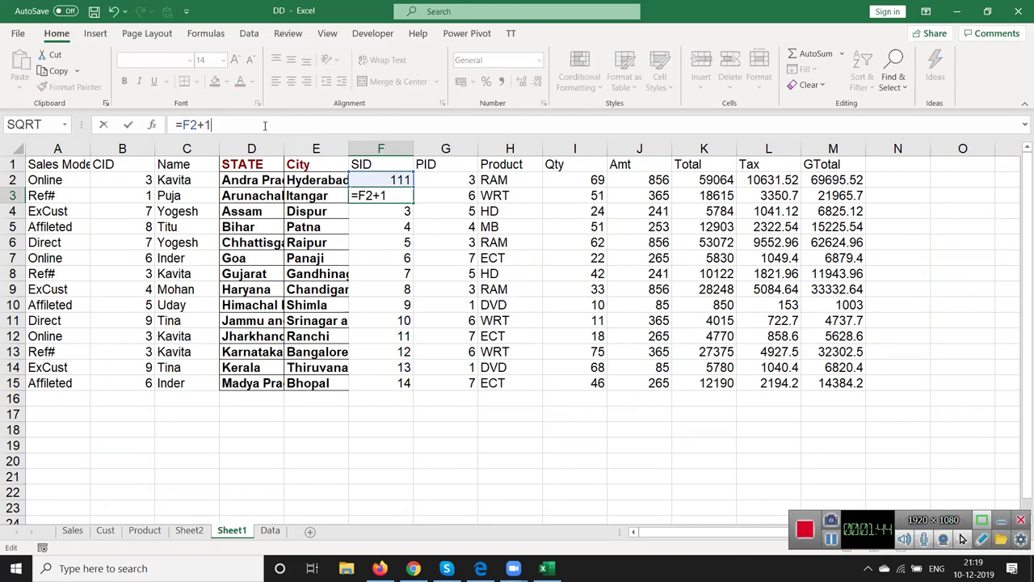
{"action": "key", "text": "Return"}
{"action": "key", "text": "Up"}
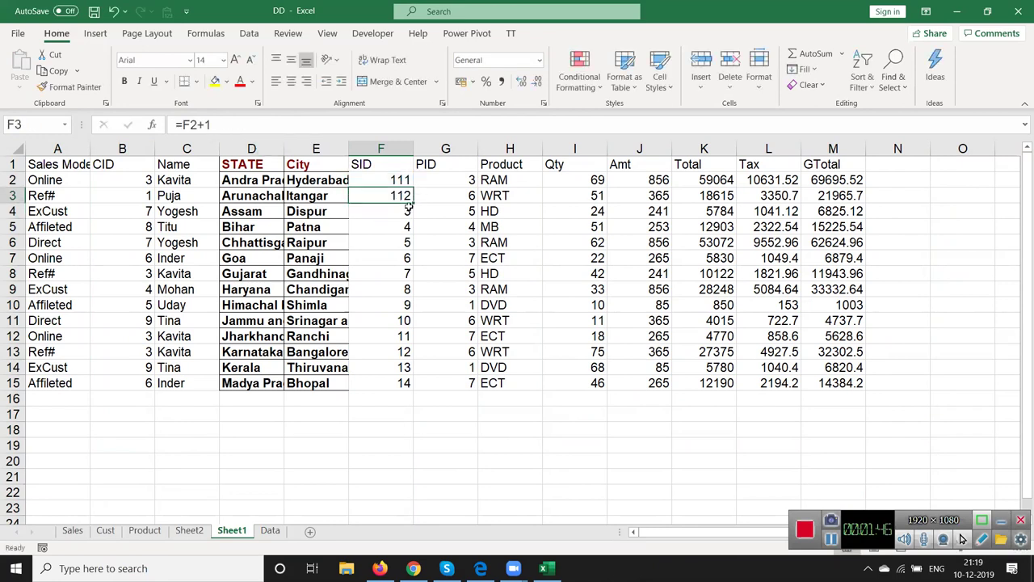
{"action": "double_click", "coordinate": [411, 204]}
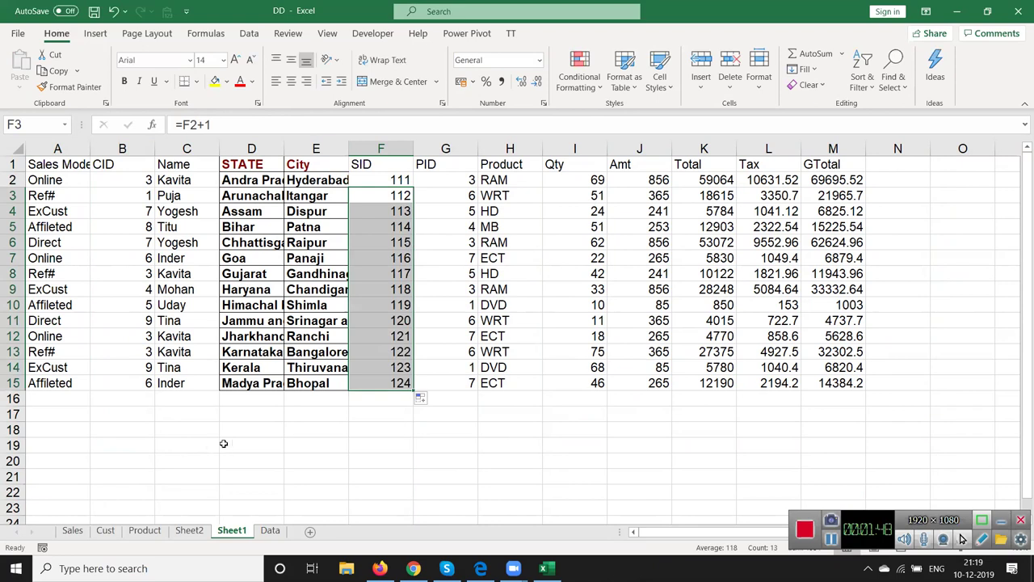
{"action": "left_click", "coordinate": [195, 434]}
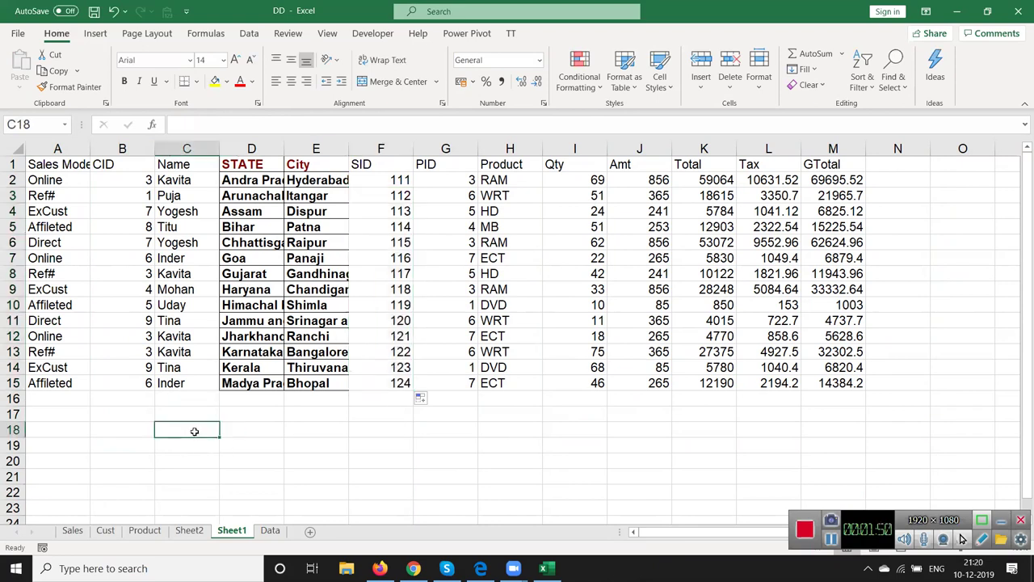
Step: Enter SID 113 in C18 and the heading Qty in D17
{"action": "type", "text": "113"}
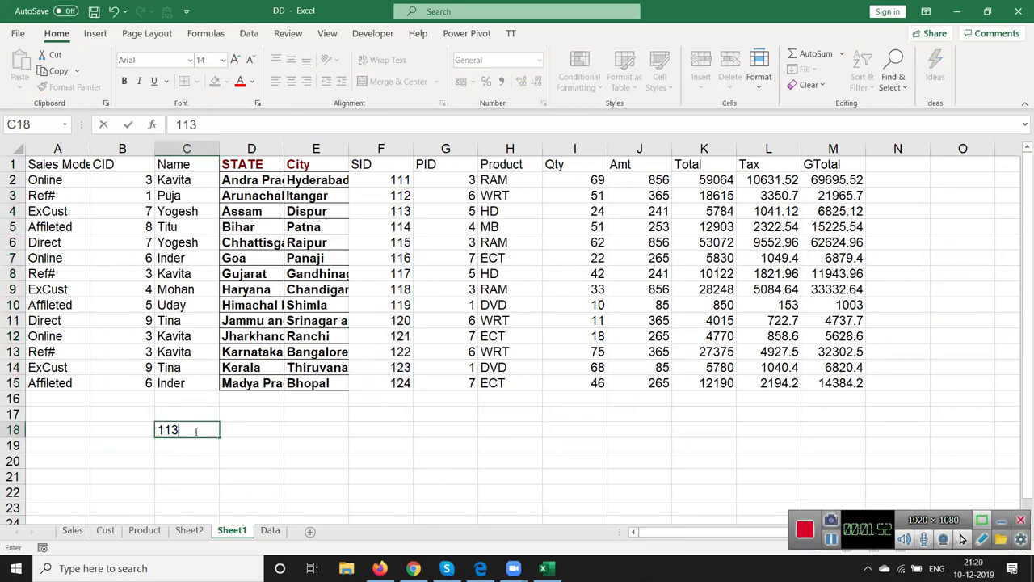
{"action": "key", "text": "Tab"}
{"action": "key", "text": "Up"}
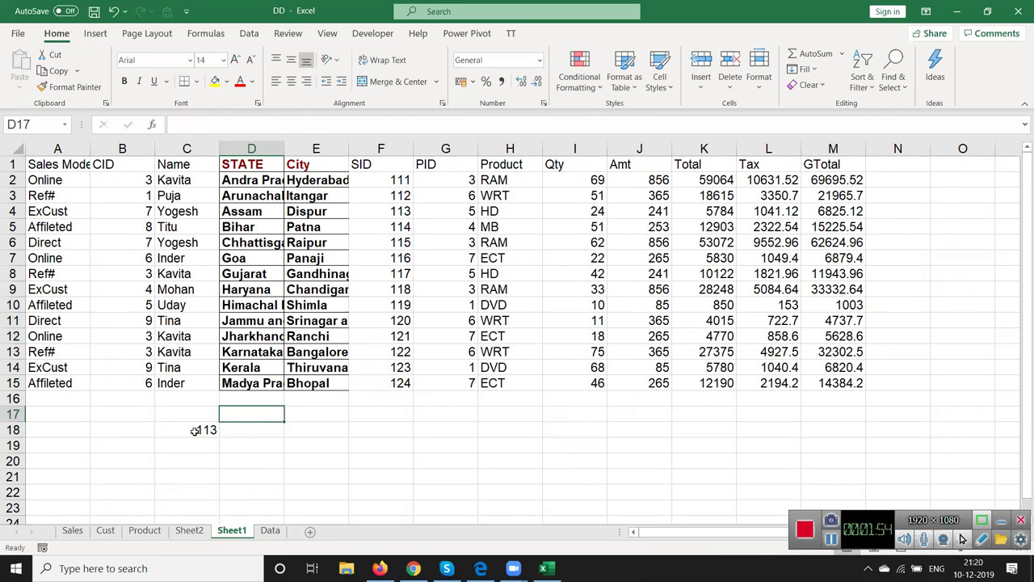
{"action": "type", "text": "Qty"}
{"action": "key", "text": "Return"}
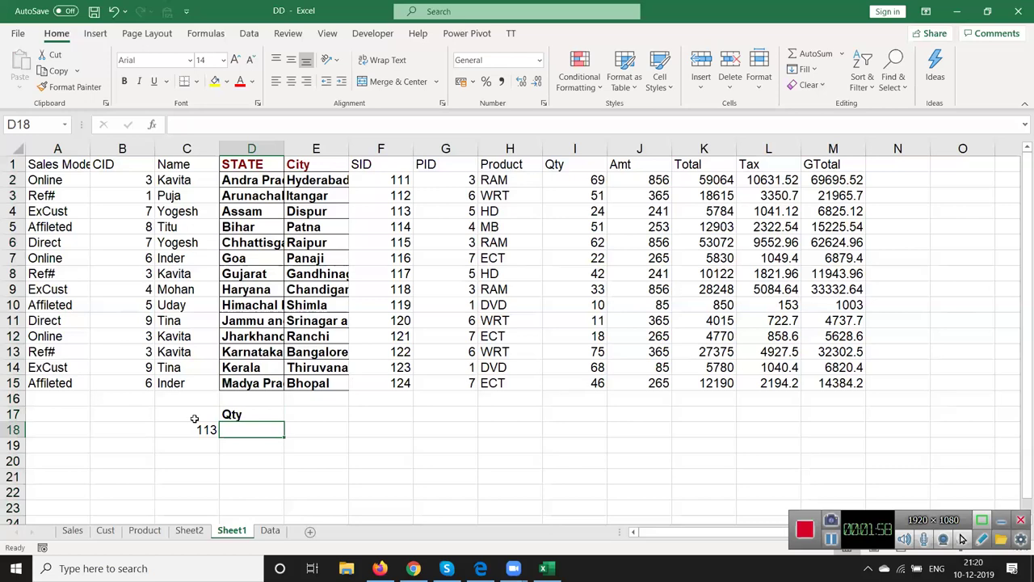
Step: Enter =VLOOKUP(C18,F1:M15,2,0) in D18
{"action": "type", "text": "=vl"}
{"action": "key", "text": "Tab"}
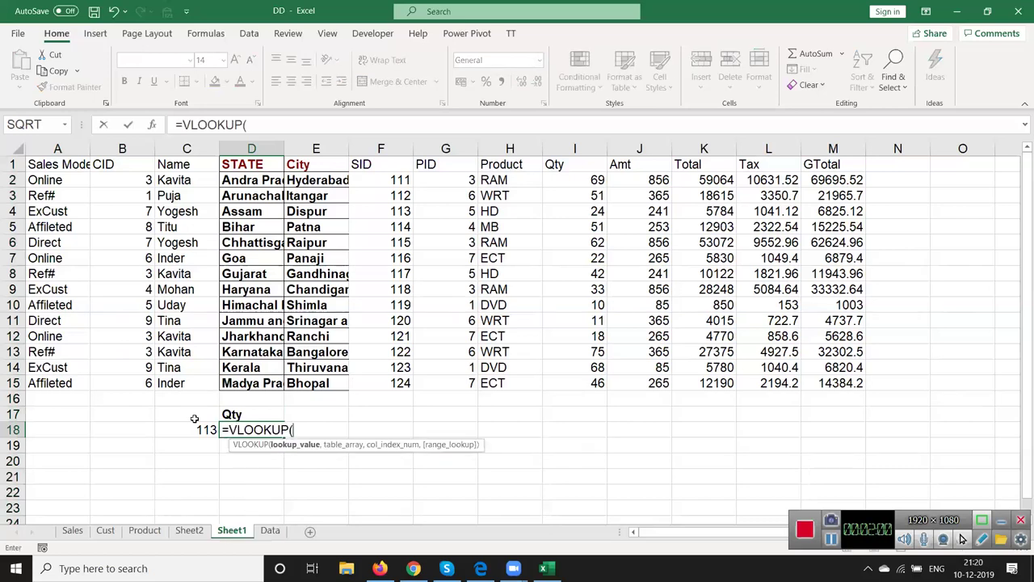
{"action": "key", "text": "Left"}
{"action": "type", "text": ","}
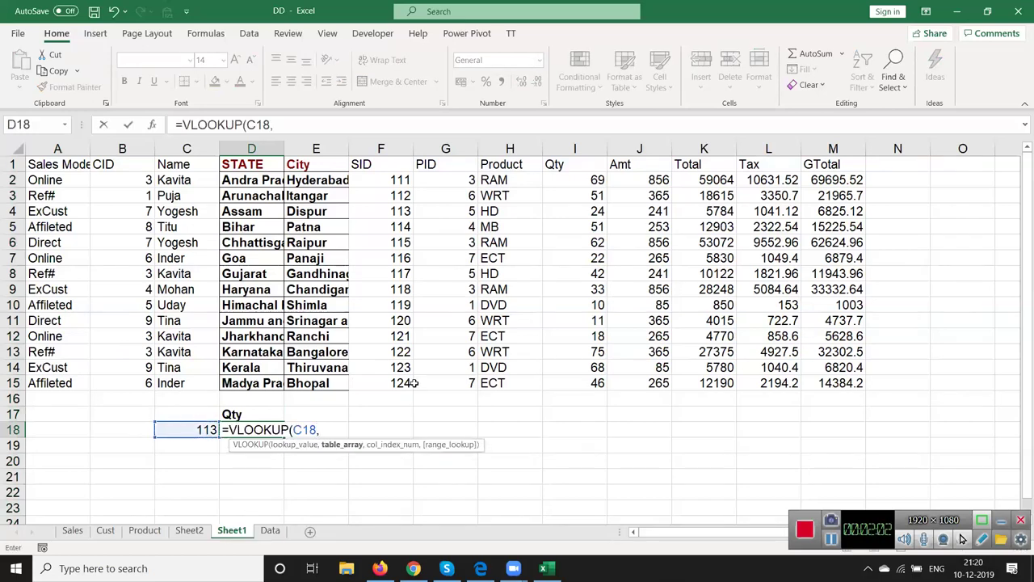
{"action": "left_click_drag", "start_coordinate": [50, 165], "coordinate": [840, 383]}
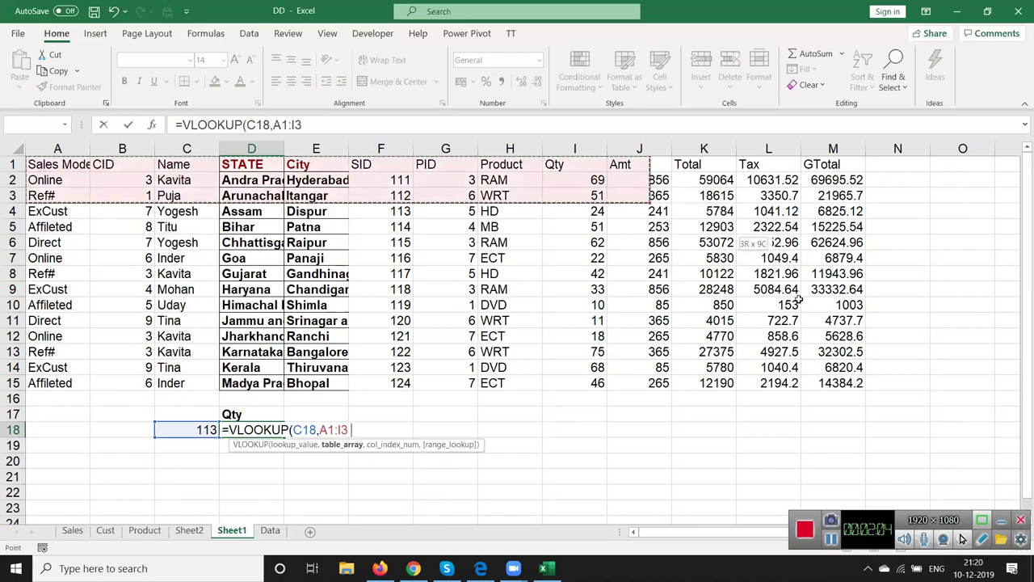
{"action": "left_click", "coordinate": [440, 164]}
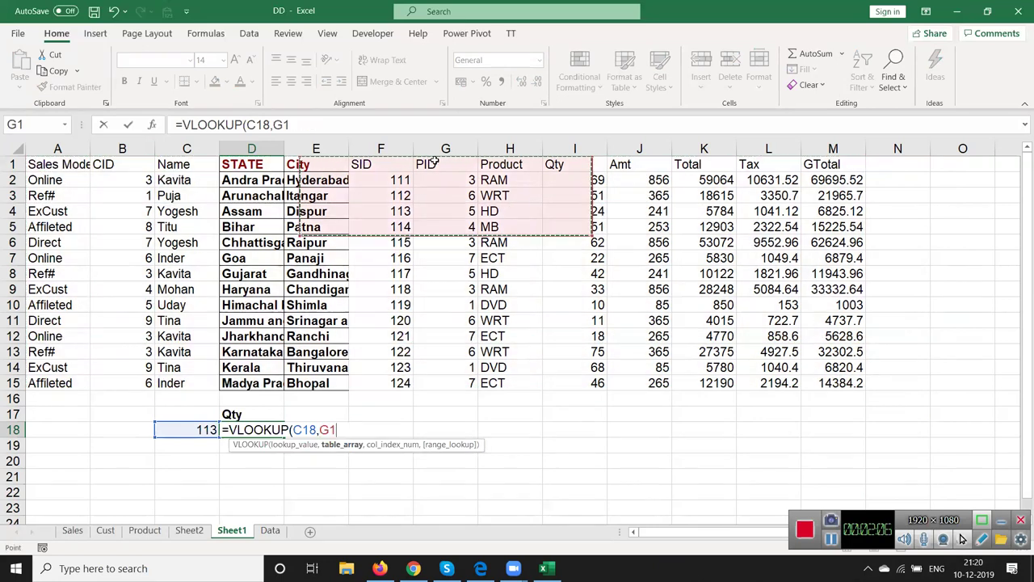
{"action": "left_click_drag", "start_coordinate": [381, 162], "coordinate": [847, 385]}
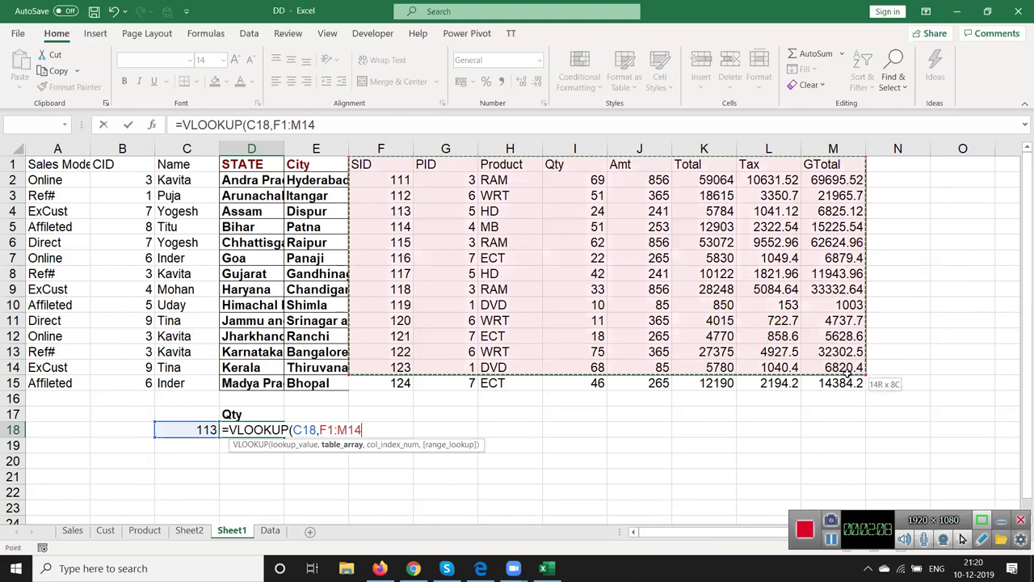
{"action": "type", "text": ",2"}
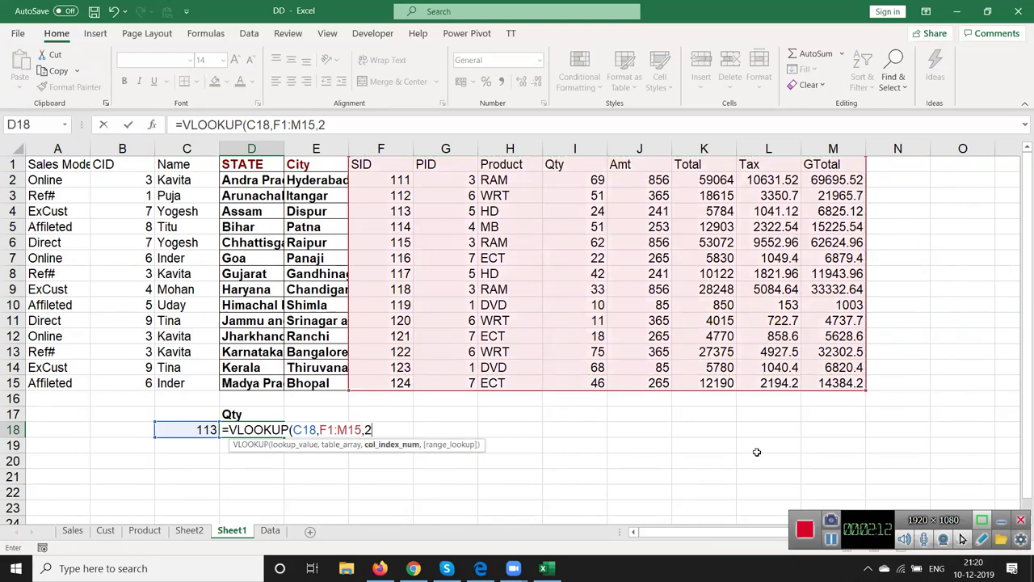
{"action": "type", "text": ",0"}
{"action": "key", "text": "Return"}
{"action": "key", "text": "Up"}
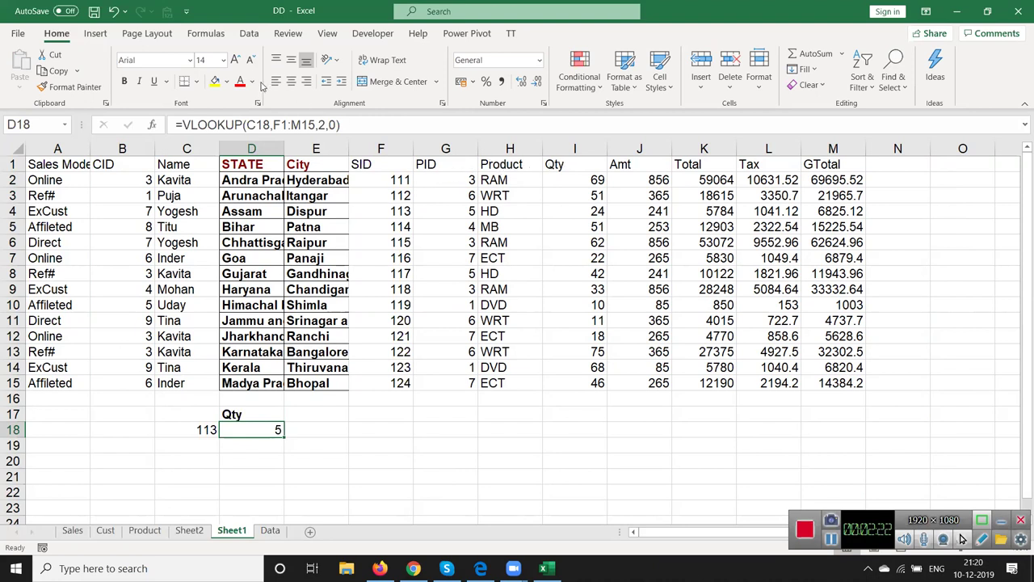
Step: Change the VLOOKUP column index to 4 and relabel D17 as Name
{"action": "left_click", "coordinate": [323, 124]}
{"action": "key", "text": "BackSpace"}
{"action": "type", "text": "4"}
{"action": "key", "text": "Return"}
{"action": "key", "text": "Up"}
{"action": "key", "text": "Up"}
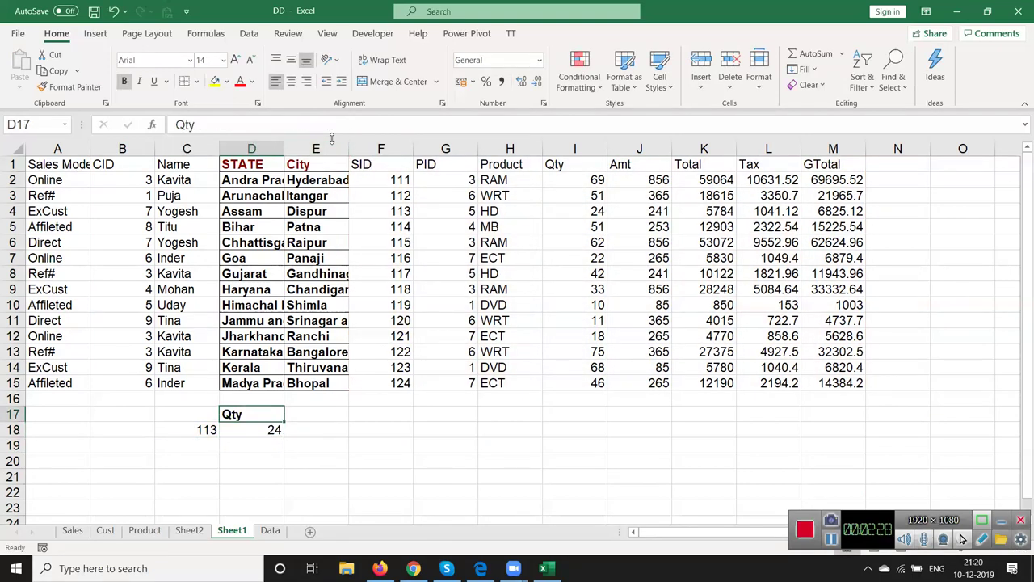
{"action": "type", "text": "Name"}
{"action": "key", "text": "Return"}
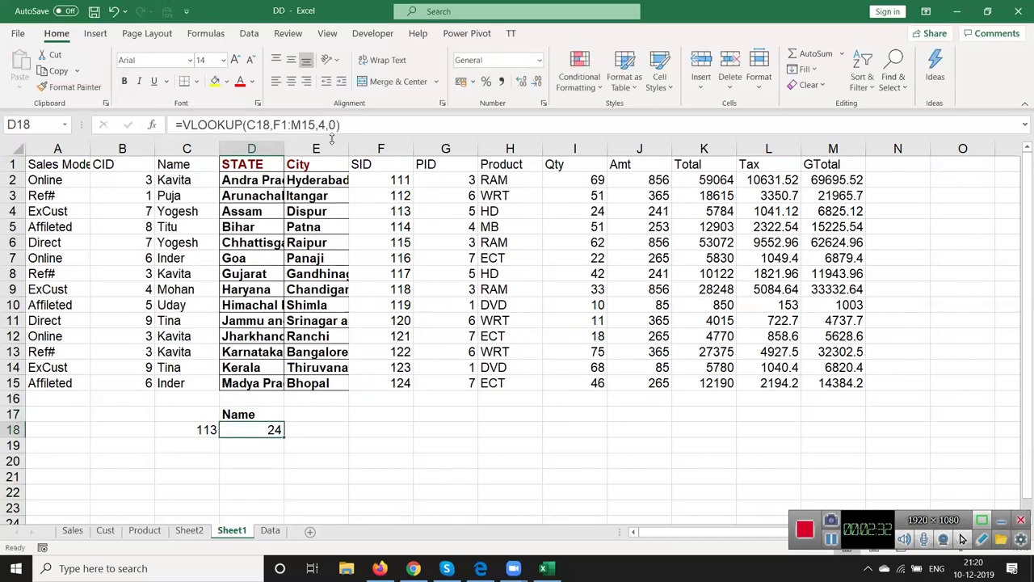
Step: Highlight the lookup range F1:M15, the SID column, and the columns left of SID
{"action": "mouse_move", "coordinate": [365, 164]}
{"action": "left_mouse_down"}
{"action": "mouse_move", "coordinate": [60, 162]}
{"action": "mouse_move", "coordinate": [868, 299]}
{"action": "left_mouse_up"}
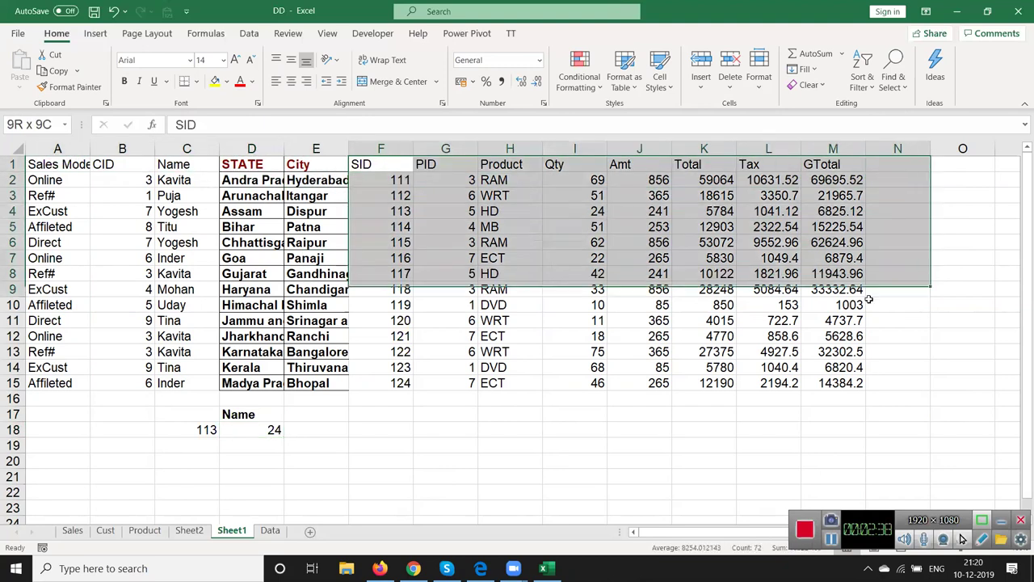
{"action": "left_click_drag", "start_coordinate": [868, 299], "coordinate": [850, 384]}
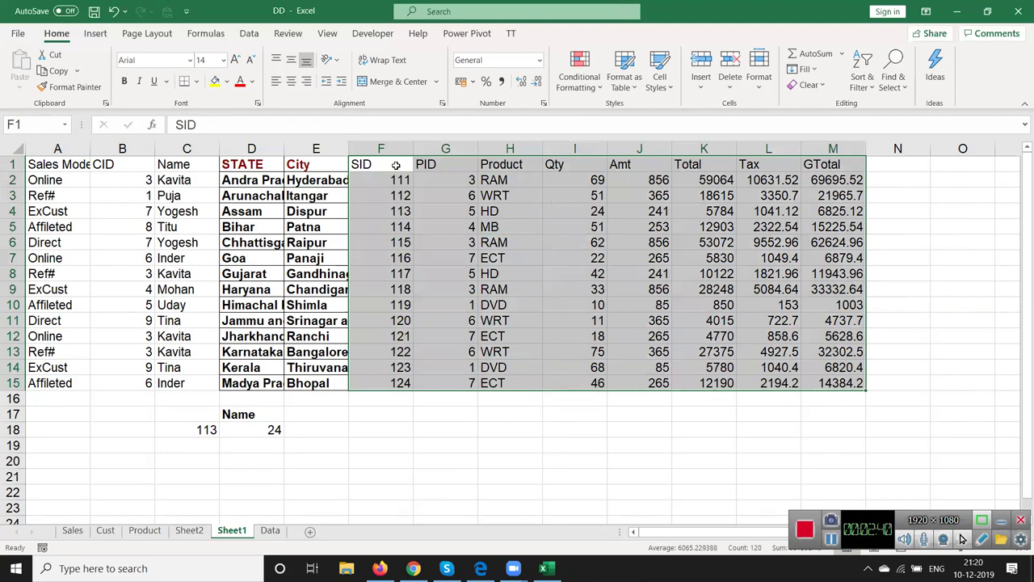
{"action": "left_click_drag", "start_coordinate": [396, 165], "coordinate": [401, 383]}
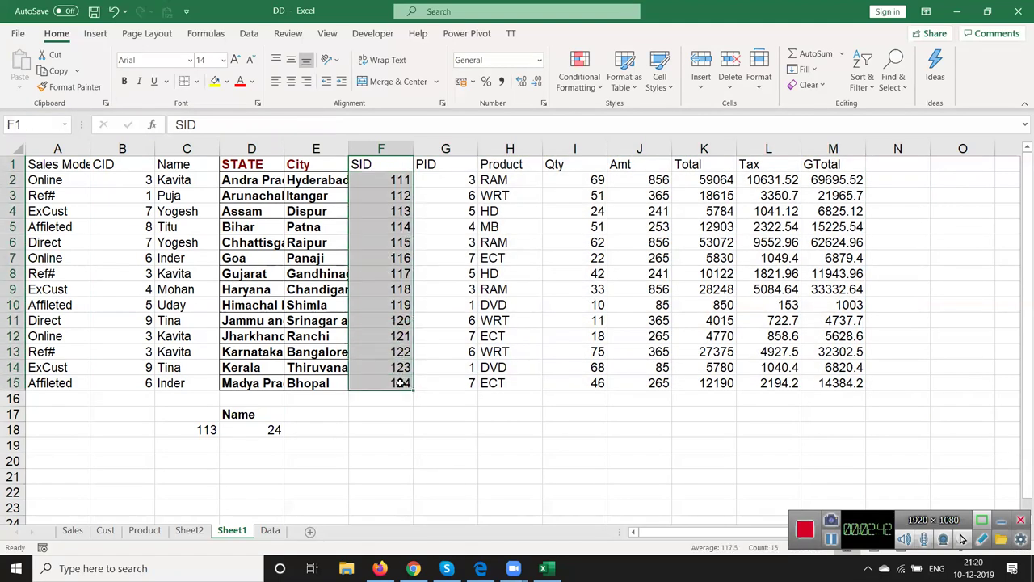
{"action": "mouse_move", "coordinate": [328, 162]}
{"action": "left_mouse_down"}
{"action": "mouse_move", "coordinate": [53, 233]}
{"action": "mouse_move", "coordinate": [79, 403]}
{"action": "left_mouse_up"}
{"action": "left_click", "coordinate": [268, 432]}
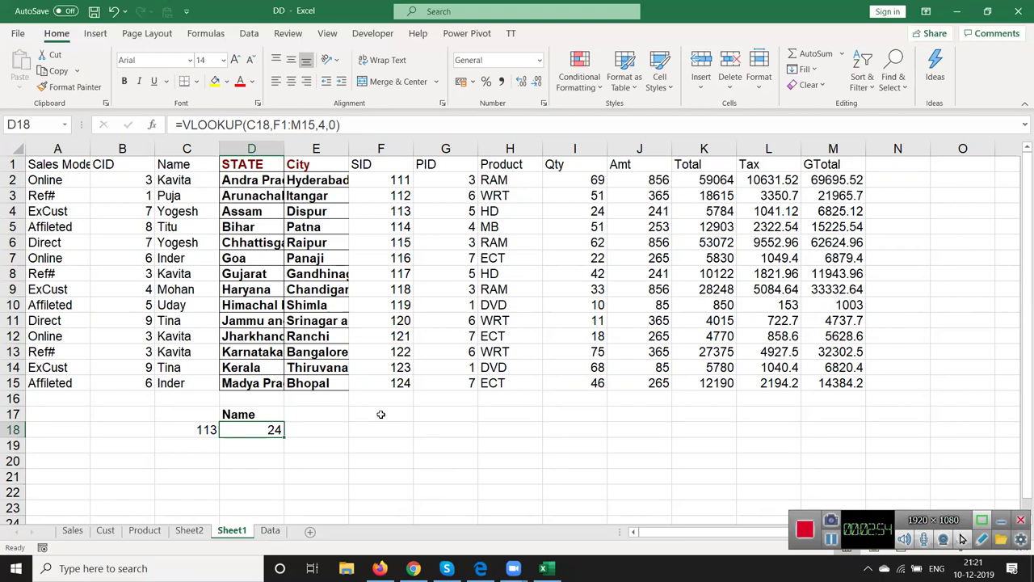
Step: Clear D18 and begin a MATCH formula in D19 looking up C18
{"action": "key", "text": "Delete"}
{"action": "key", "text": "Return"}
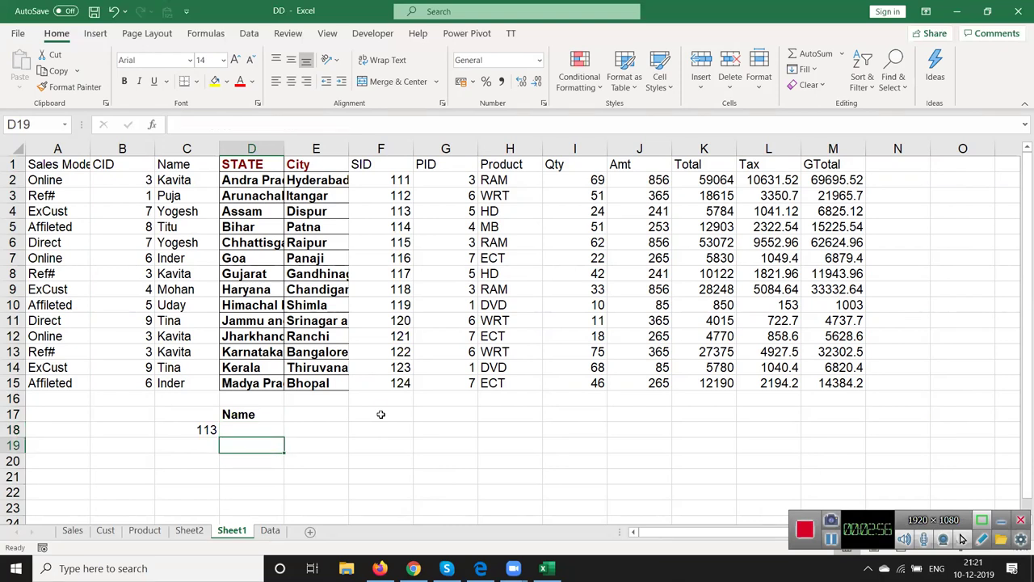
{"action": "type", "text": "=mat"}
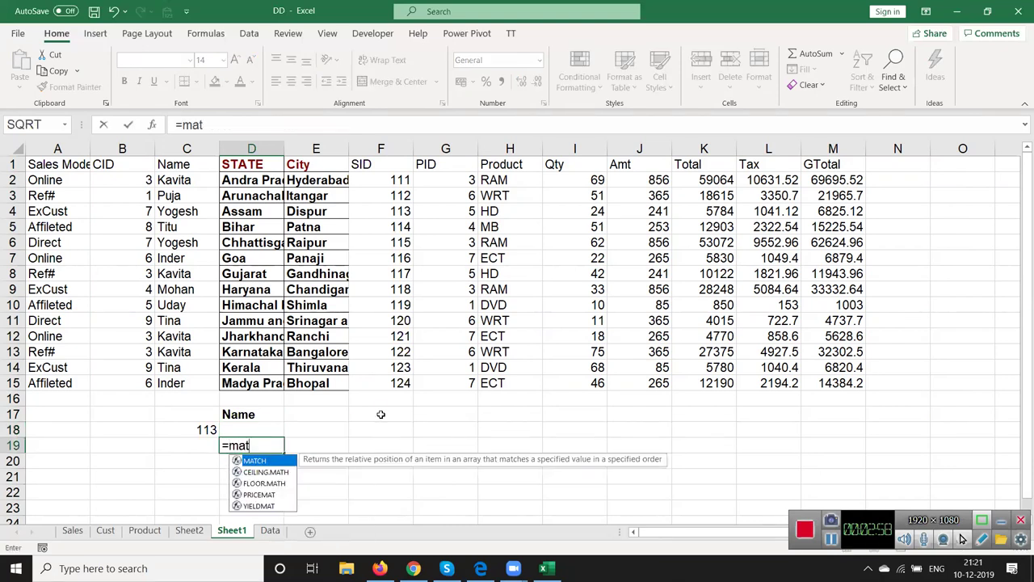
{"action": "key", "text": "Tab"}
{"action": "key", "text": "Left"}
{"action": "key", "text": "Up"}
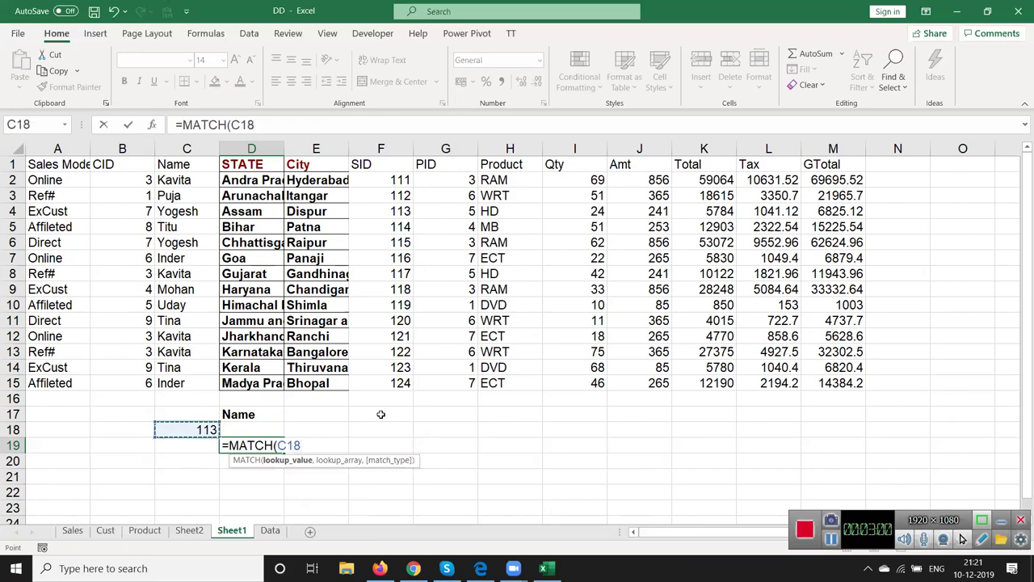
{"action": "type", "text": ","}
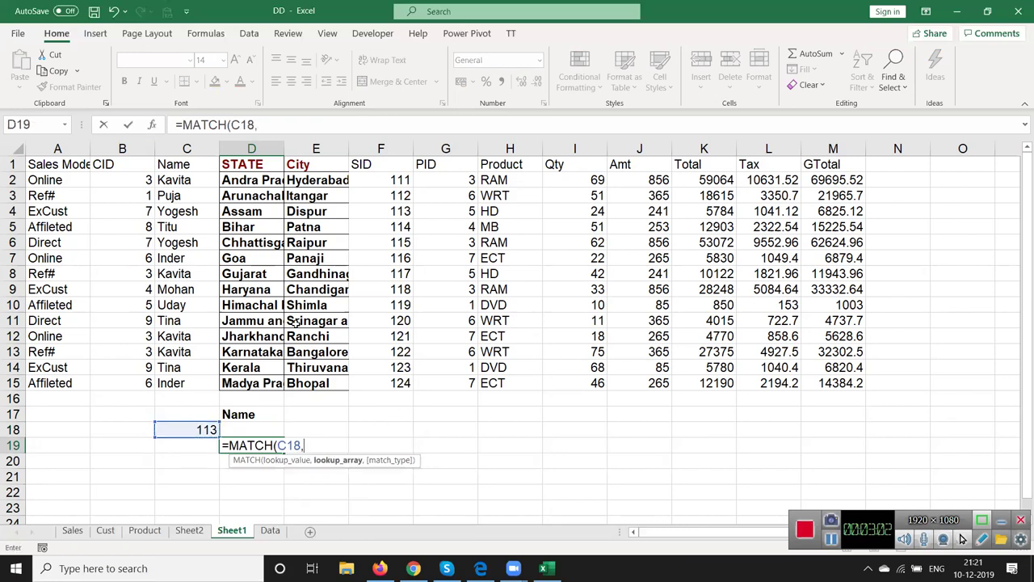
Step: Set the MATCH range to SID column F1:F15 with exact match 0, returning 4
{"action": "left_click_drag", "start_coordinate": [67, 164], "coordinate": [181, 198]}
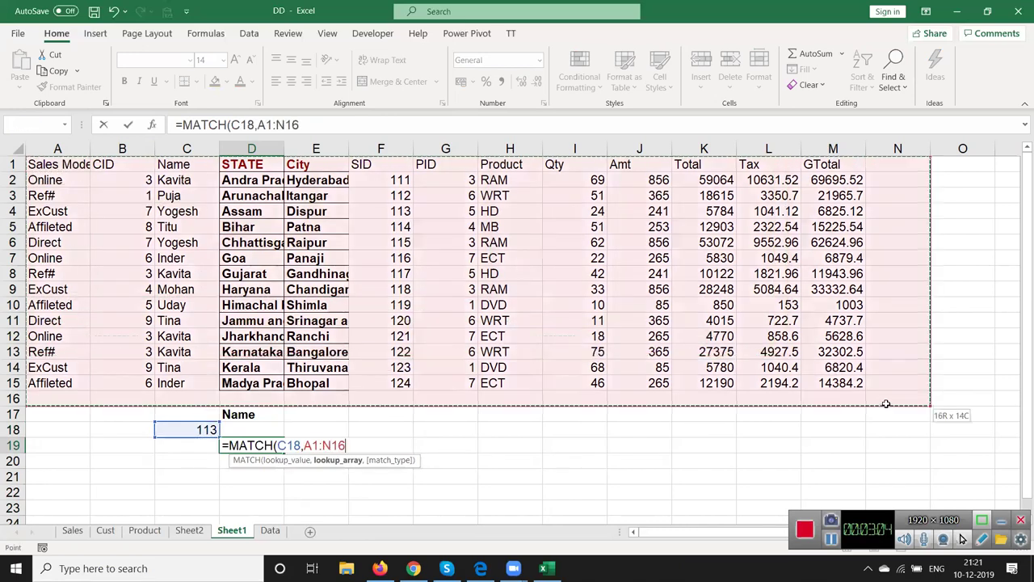
{"action": "left_click_drag", "start_coordinate": [511, 294], "coordinate": [854, 386]}
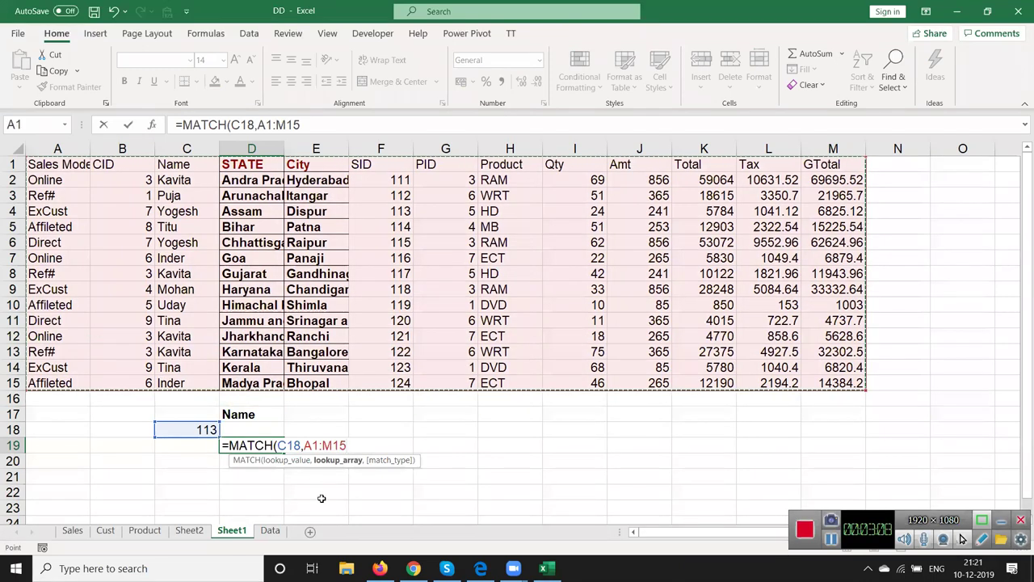
{"action": "left_click_drag", "start_coordinate": [304, 446], "coordinate": [349, 445]}
{"action": "left_click", "coordinate": [351, 447]}
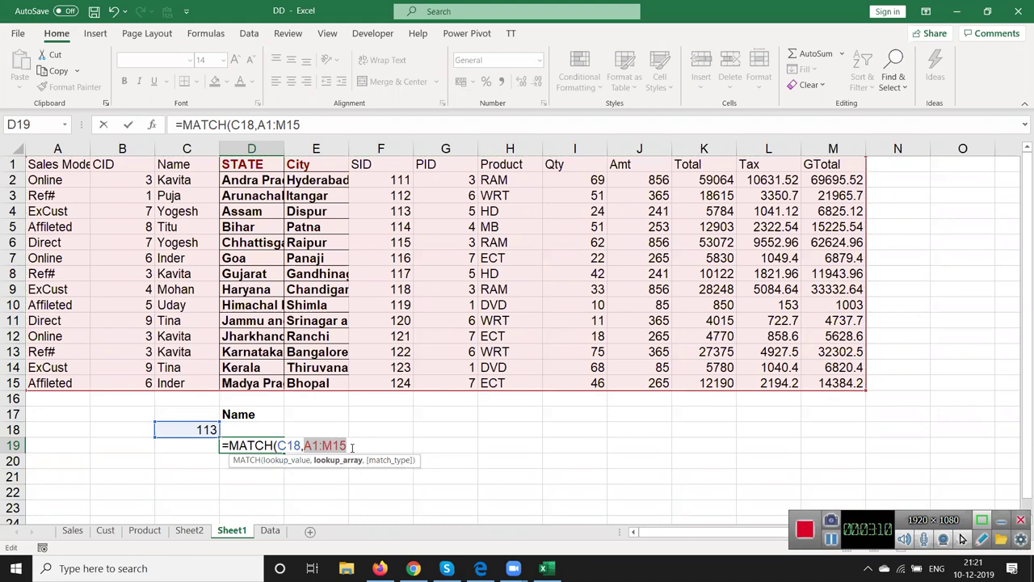
{"action": "key", "text": "BackSpace"}
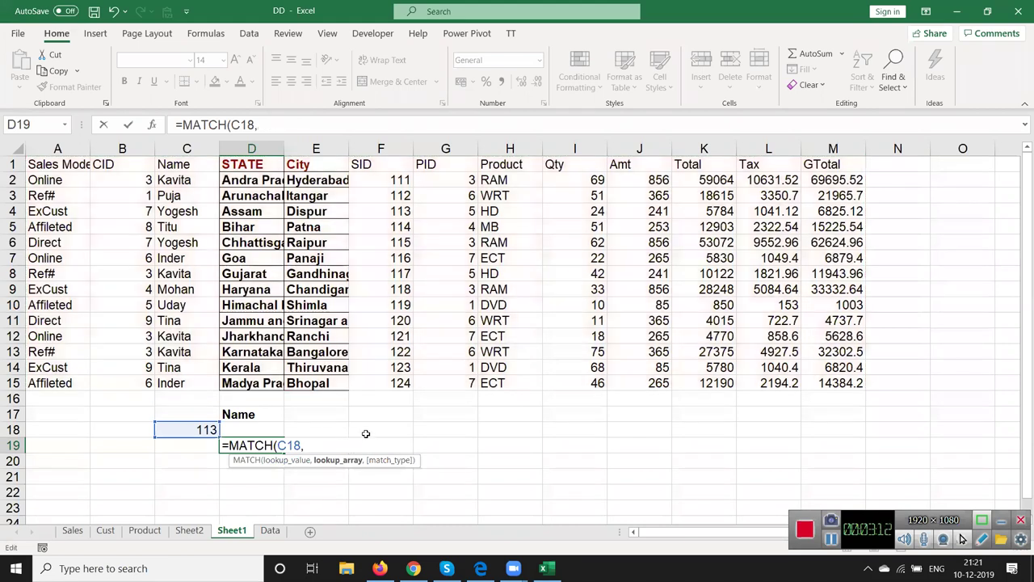
{"action": "left_click_drag", "start_coordinate": [380, 165], "coordinate": [385, 377]}
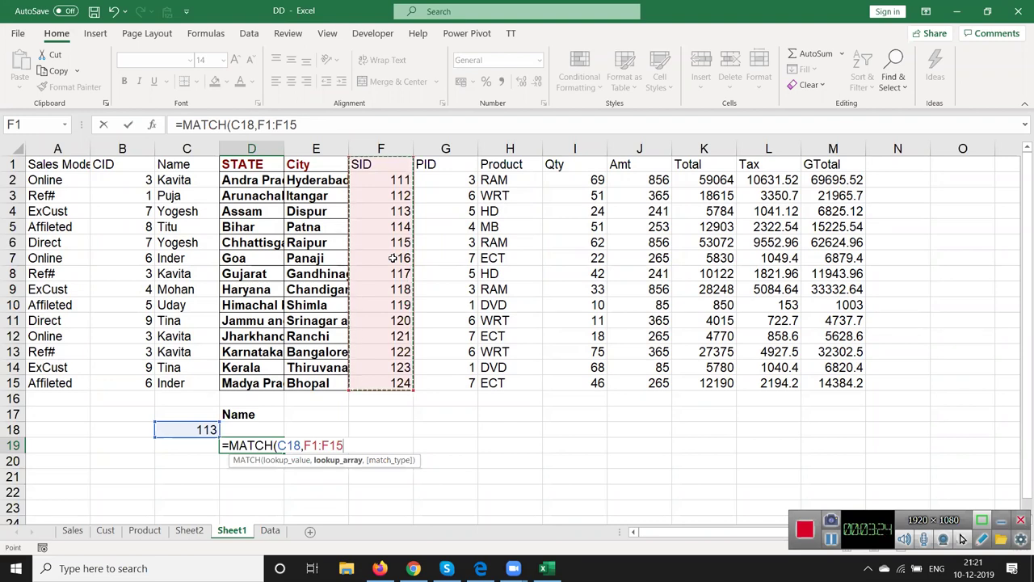
{"action": "type", "text": ",0)"}
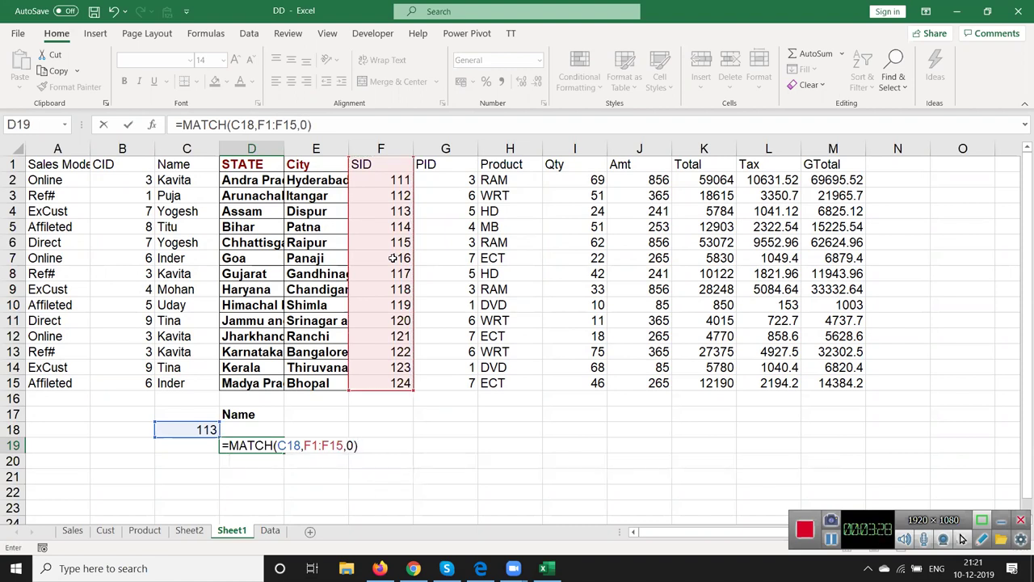
{"action": "key", "text": "Return"}
{"action": "key", "text": "Up"}
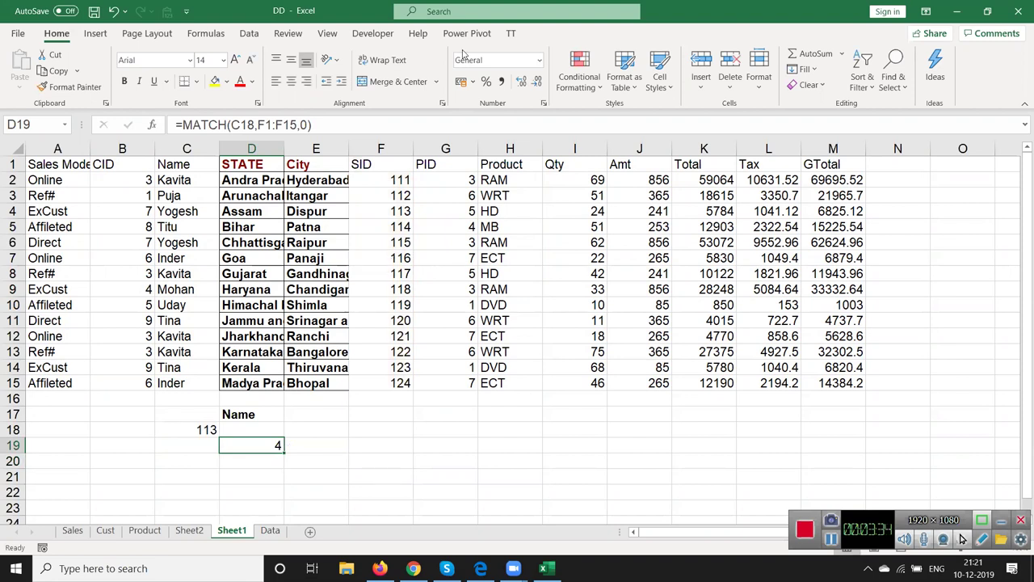
Step: Count down the SID column to confirm 113 is in row 4
{"action": "left_click", "coordinate": [376, 213]}
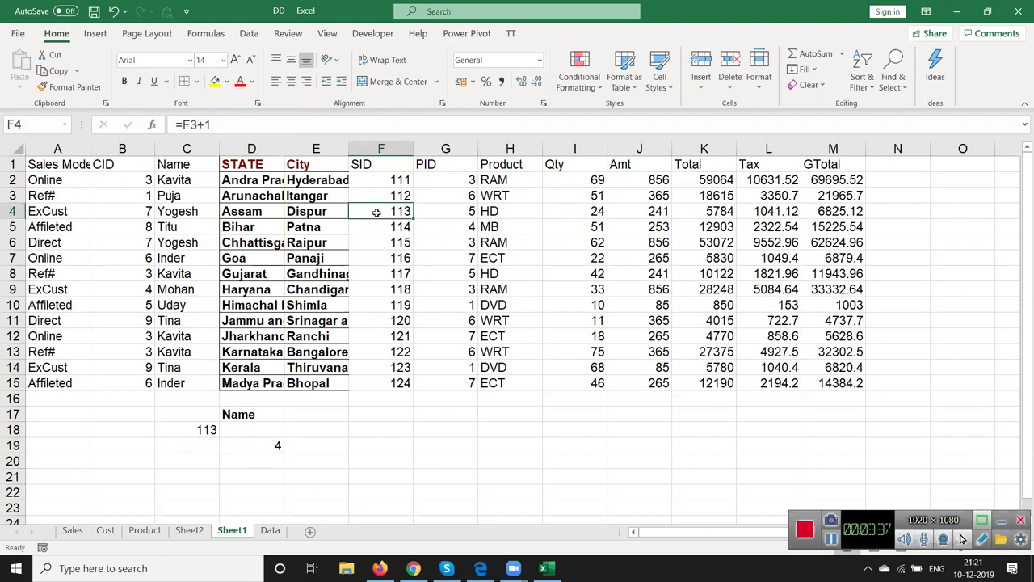
{"action": "left_click", "coordinate": [376, 164]}
{"action": "left_click", "coordinate": [377, 179]}
{"action": "left_click", "coordinate": [377, 197]}
{"action": "left_click", "coordinate": [378, 213]}
{"action": "left_click", "coordinate": [278, 433]}
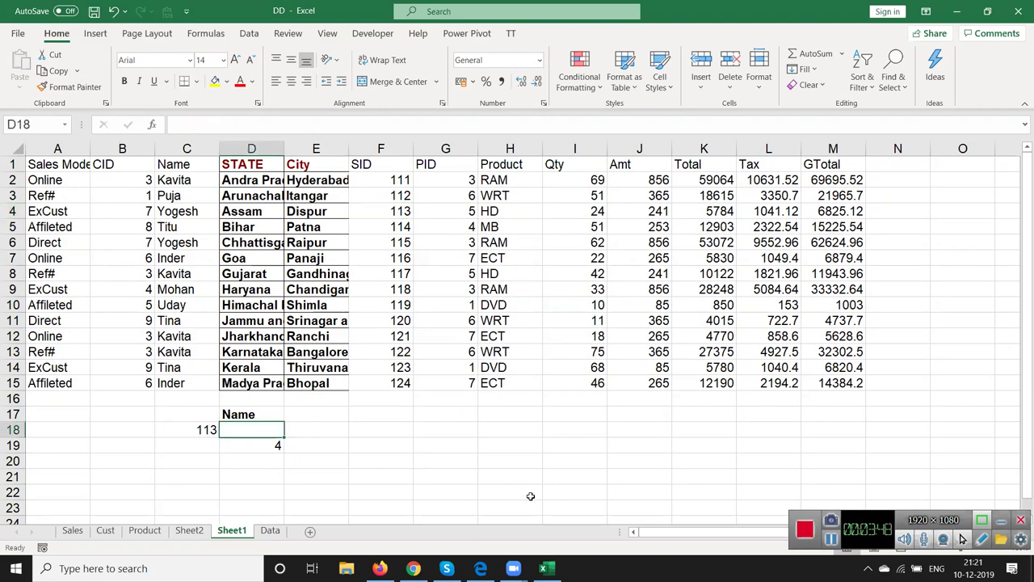
Step: Enter =INDEX(A1:M15,4,3) in D18, returning Yogesh
{"action": "type", "text": "=in"}
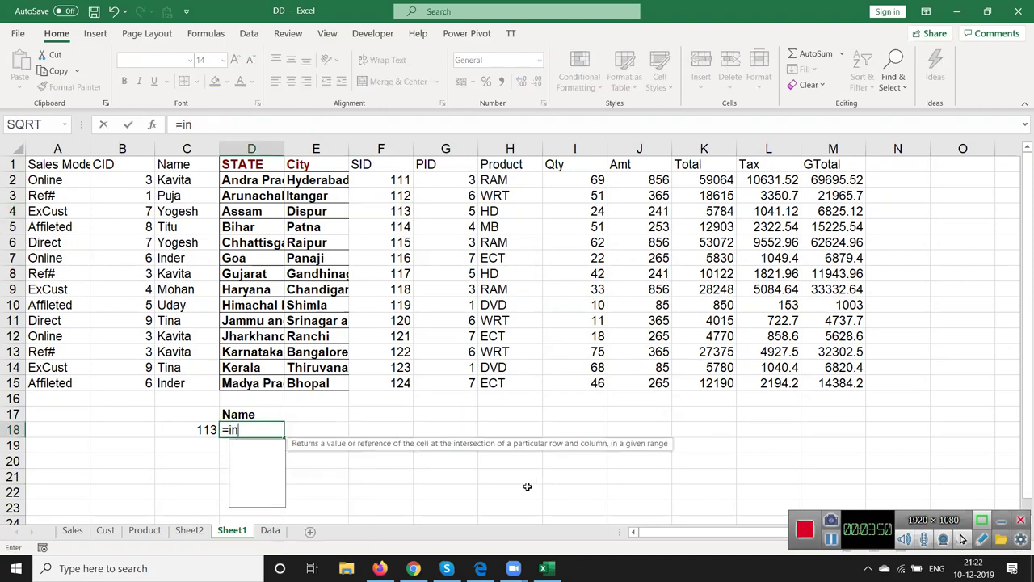
{"action": "type", "text": "d"}
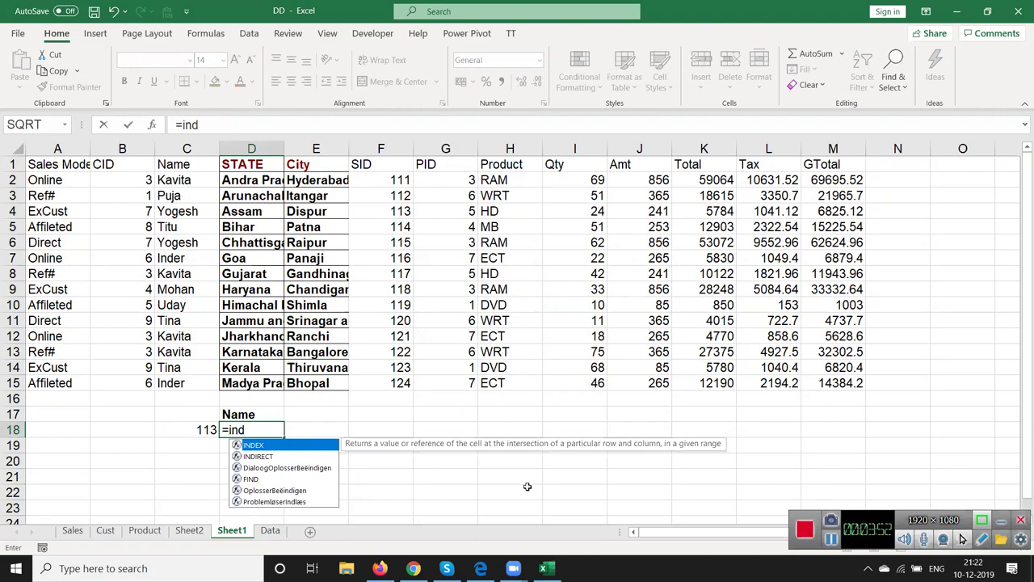
{"action": "key", "text": "Tab"}
{"action": "left_click_drag", "start_coordinate": [69, 168], "coordinate": [113, 182]}
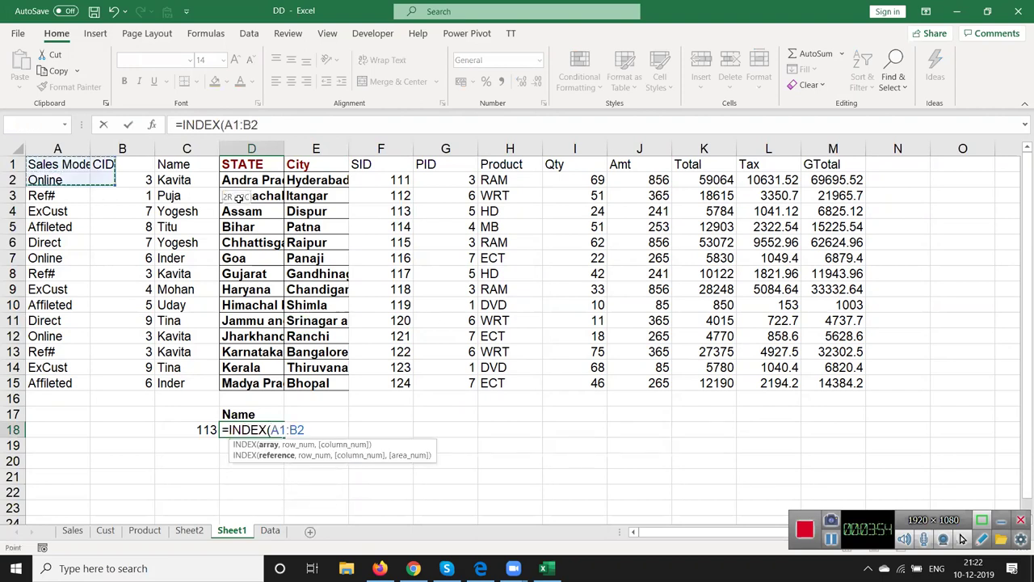
{"action": "left_click_drag", "start_coordinate": [238, 198], "coordinate": [811, 391]}
{"action": "type", "text": ","}
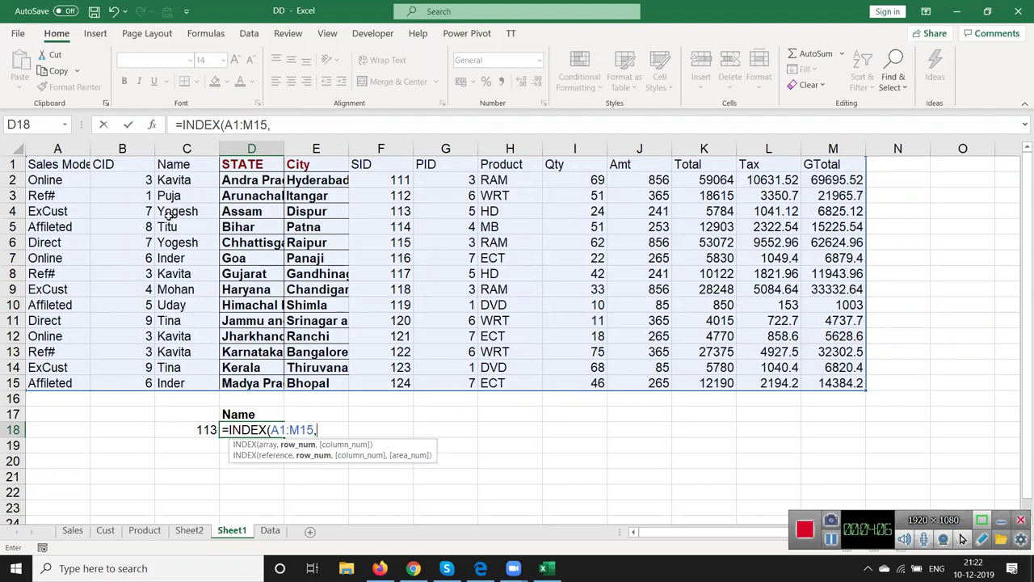
{"action": "type", "text": "4,3"}
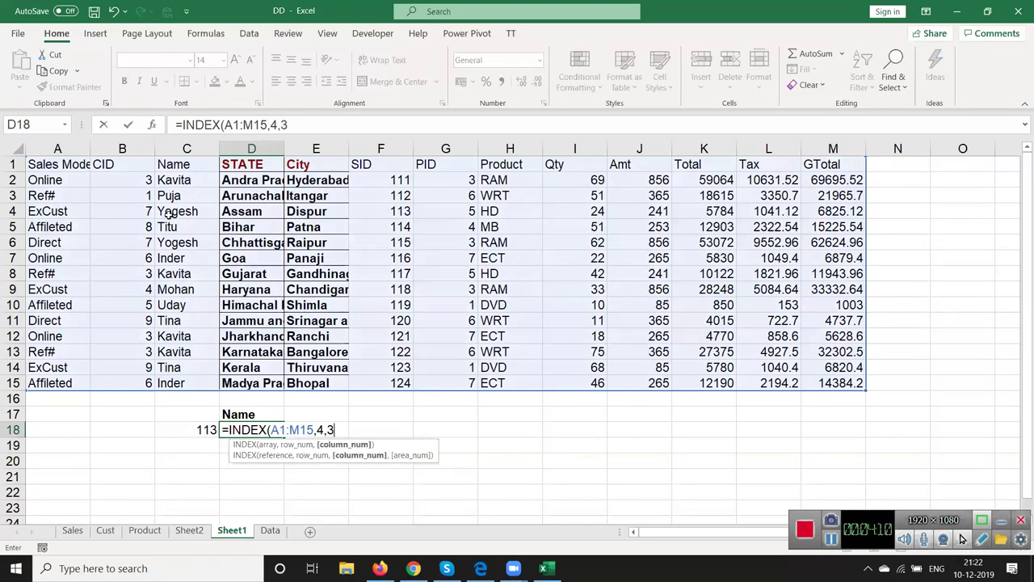
{"action": "type", "text": ")"}
{"action": "key", "text": "Return"}
{"action": "key", "text": "Up"}
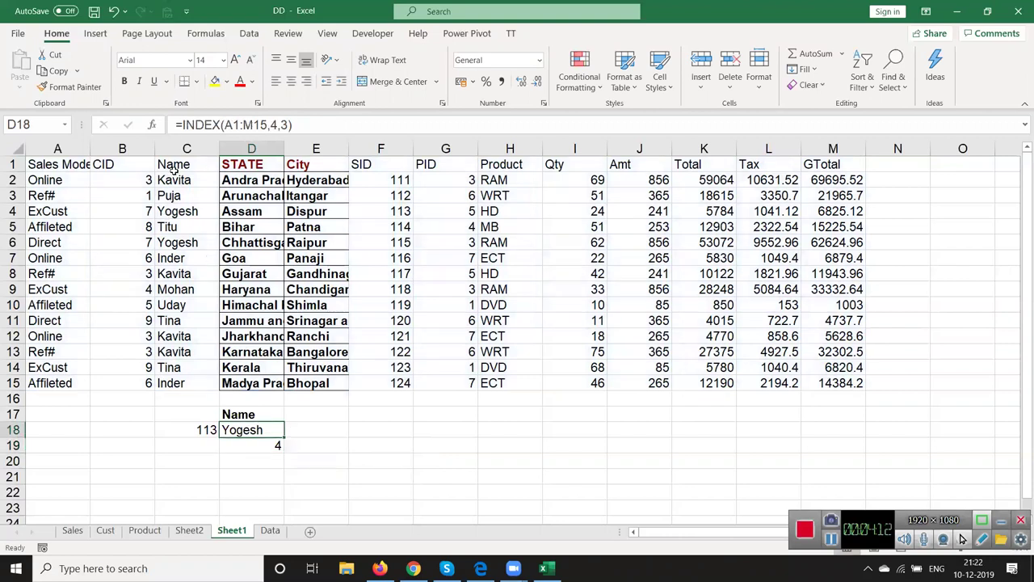
Step: Replace the hard-coded row 4 in the INDEX formula with D19's MATCH result
{"action": "left_click", "coordinate": [377, 245]}
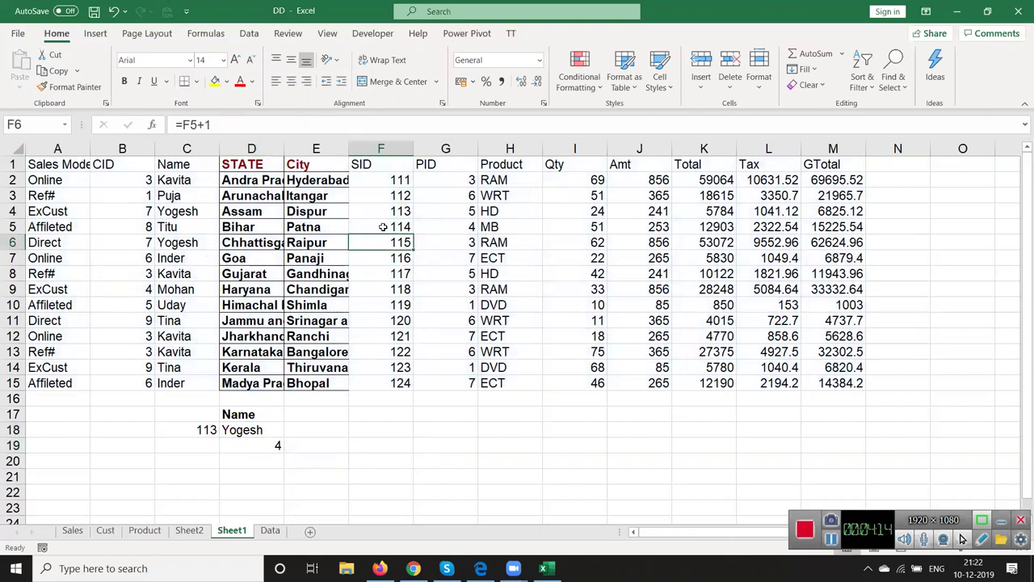
{"action": "left_click", "coordinate": [381, 214]}
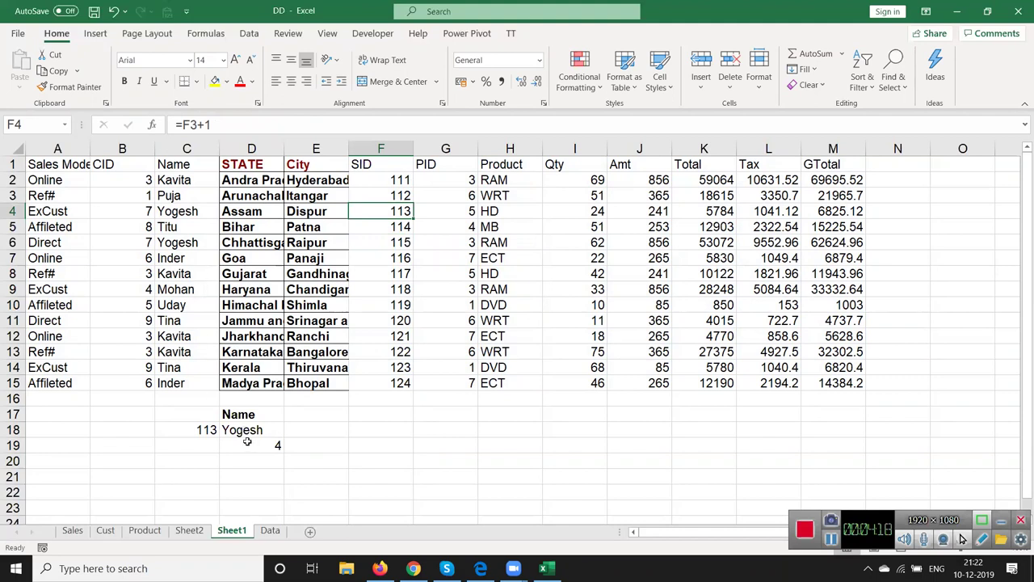
{"action": "left_click", "coordinate": [256, 431]}
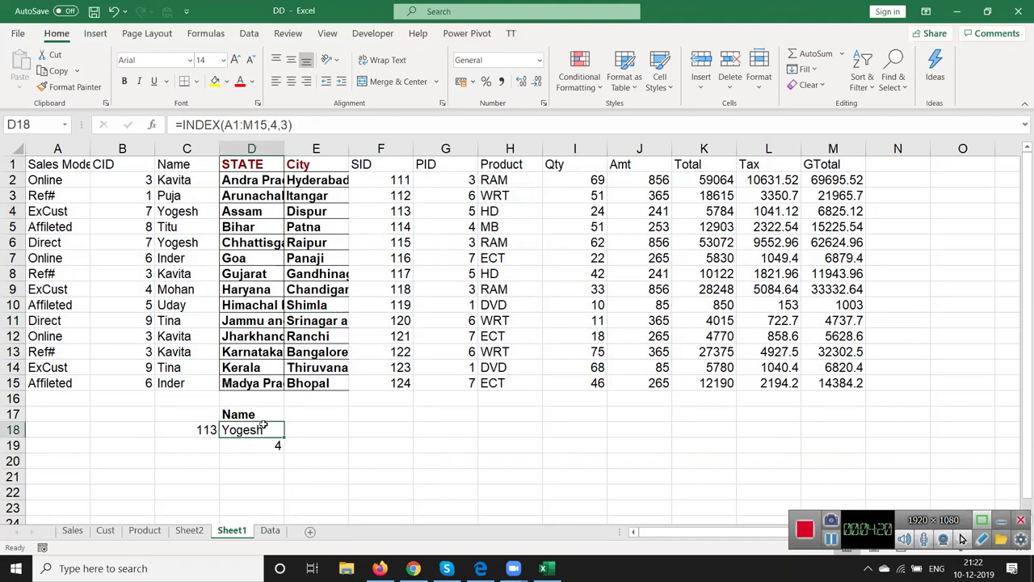
{"action": "left_click", "coordinate": [283, 124]}
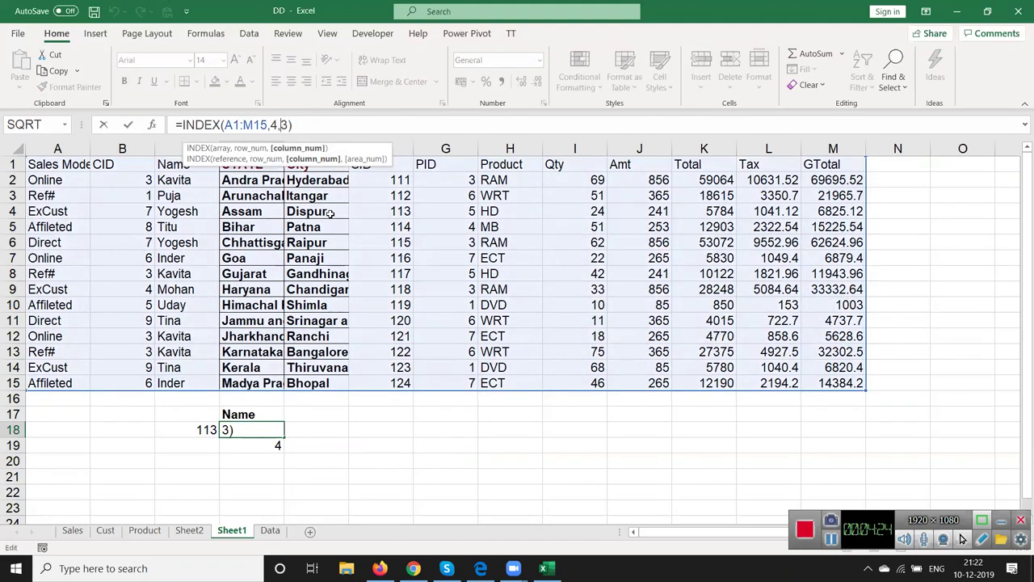
{"action": "key", "text": "Left"}
{"action": "key", "text": "Left"}
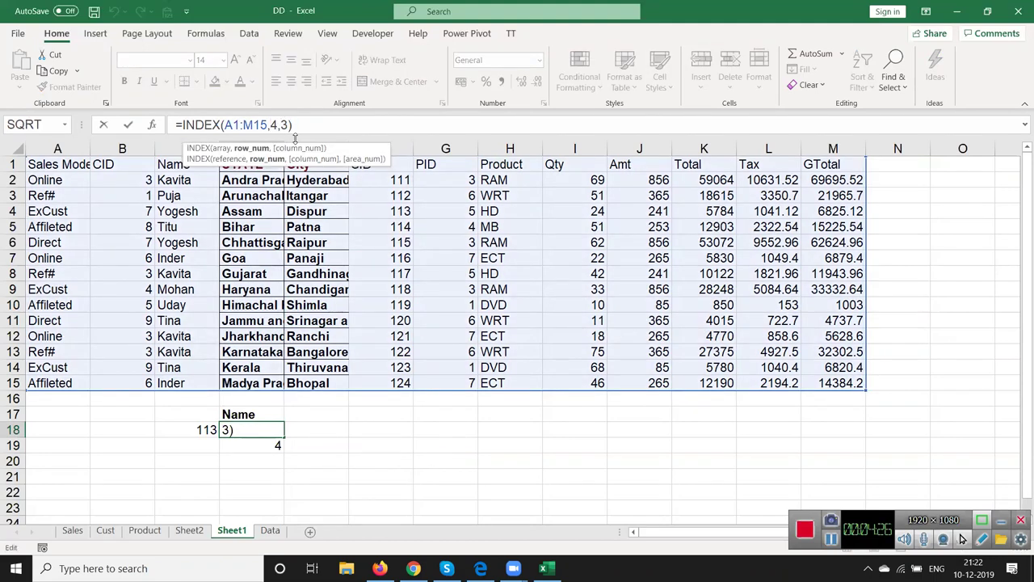
{"action": "key", "text": "Delete"}
{"action": "left_click", "coordinate": [276, 445]}
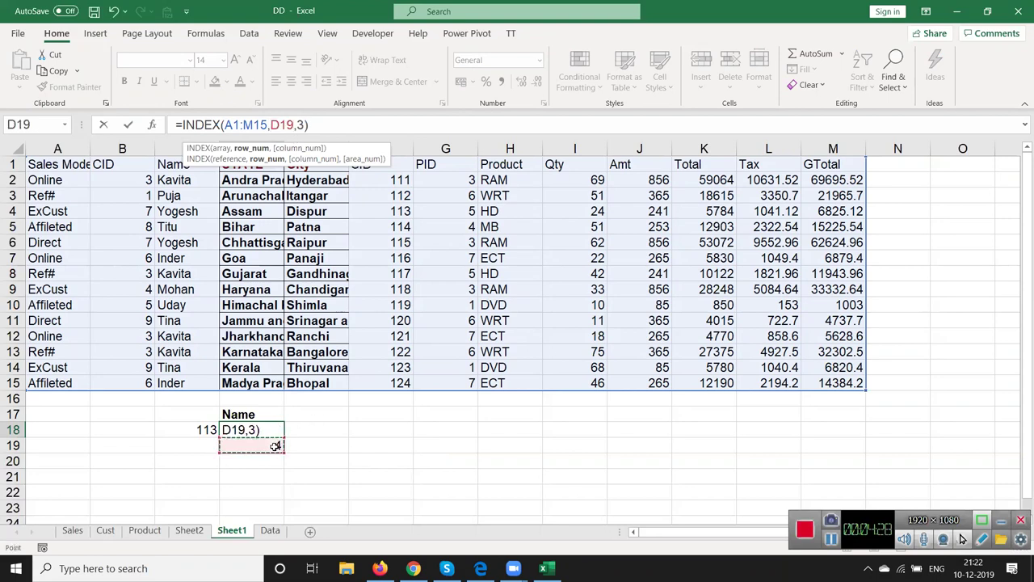
{"action": "key", "text": "Return"}
{"action": "key", "text": "Up"}
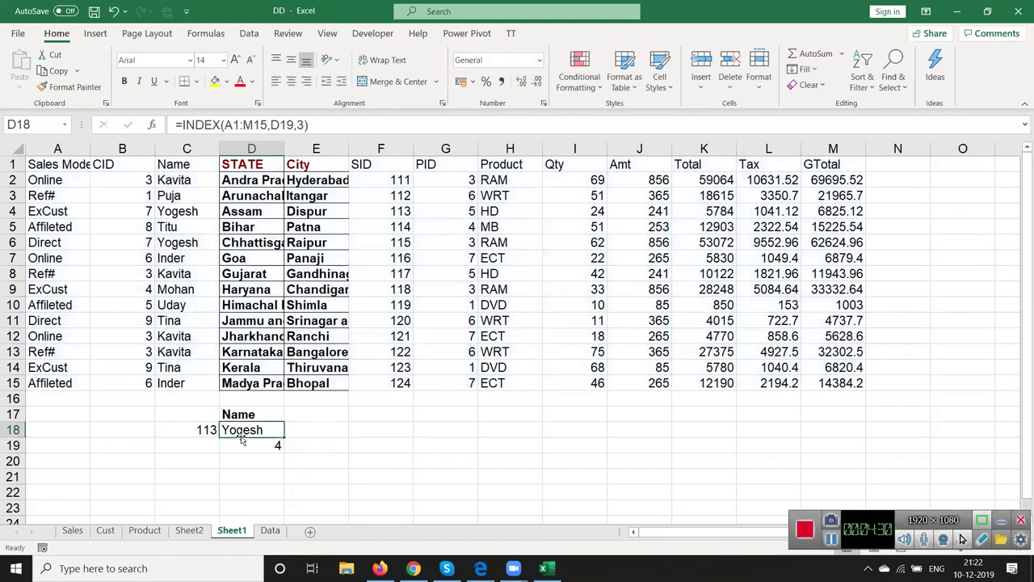
Step: Test the lookup by entering SIDs 112 and then 122 in C18
{"action": "left_click", "coordinate": [198, 428]}
{"action": "type", "text": "1120"}
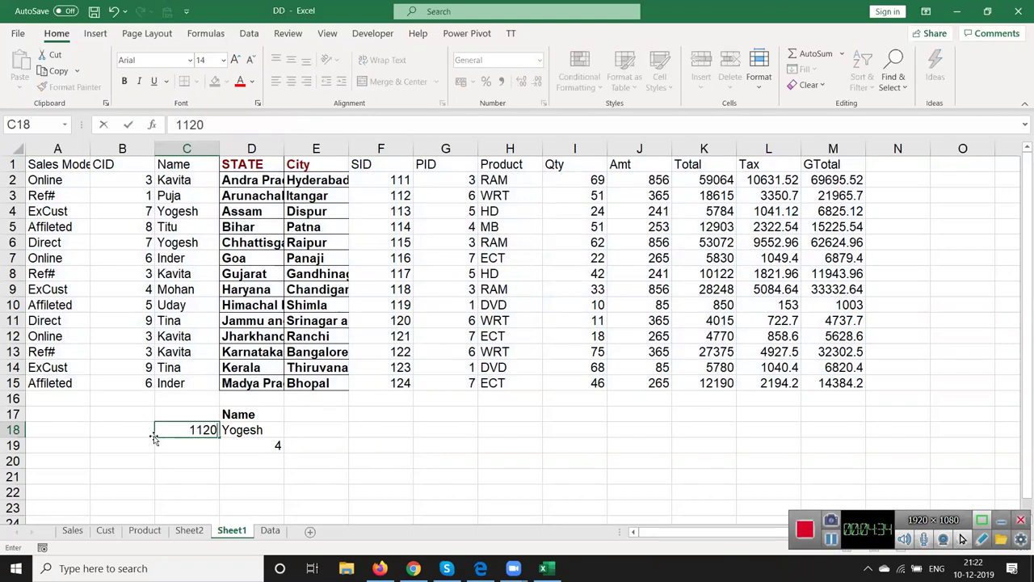
{"action": "key", "text": "BackSpace"}
{"action": "key", "text": "Return"}
{"action": "key", "text": "Up"}
{"action": "type", "text": "122"}
{"action": "key", "text": "Return"}
{"action": "key", "text": "Up"}
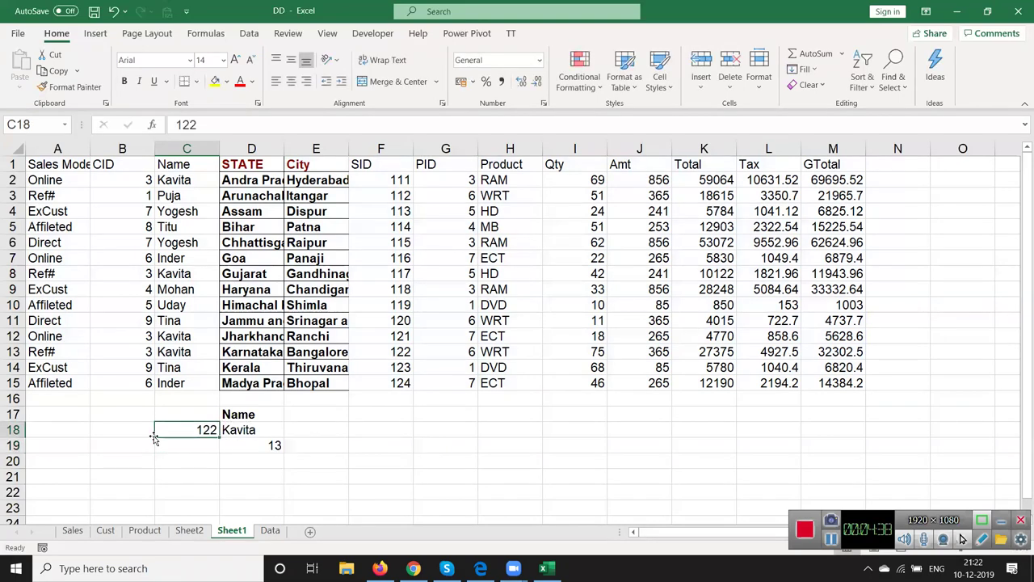
{"action": "key", "text": "Right"}
{"action": "key", "text": "Down"}
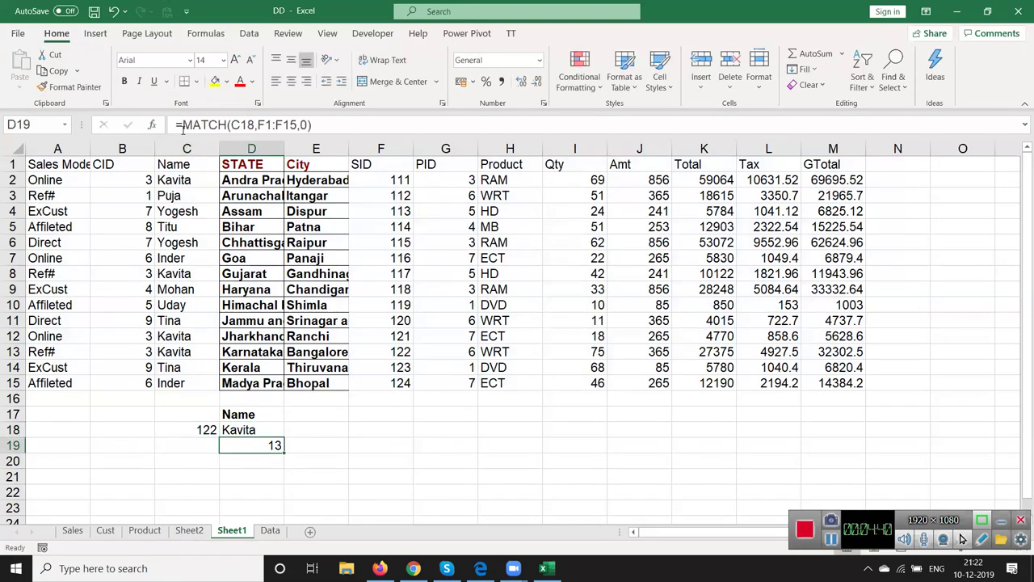
Step: Copy MATCH(C18,F1:F15,0) from D19 and paste it over D19 in D18's INDEX formula
{"action": "left_click_drag", "start_coordinate": [181, 125], "coordinate": [415, 134]}
{"action": "key", "text": "ctrl+c"}
{"action": "key", "text": "Escape"}
{"action": "key", "text": "Up"}
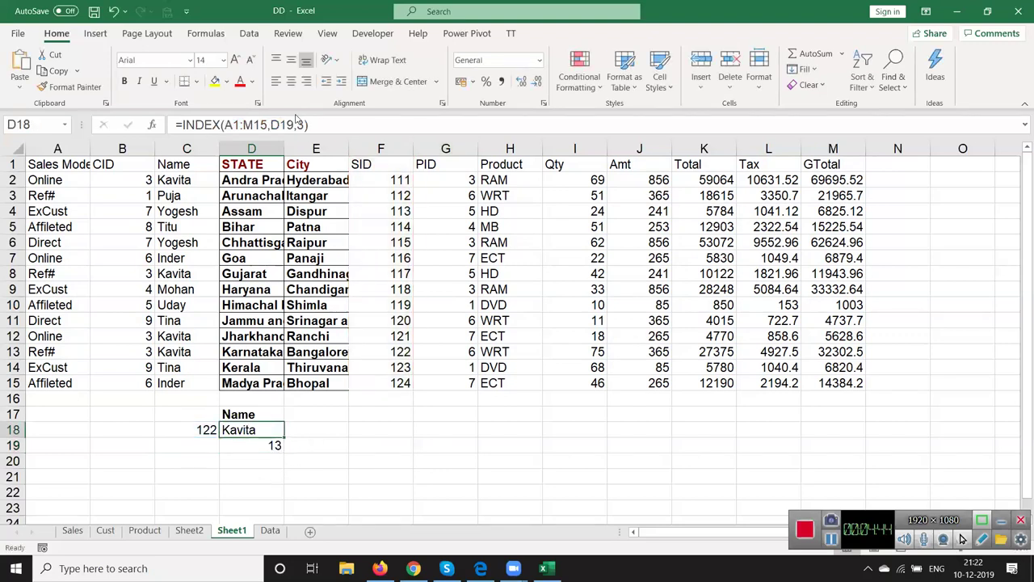
{"action": "double_click", "coordinate": [287, 124]}
{"action": "key", "text": "ctrl+v"}
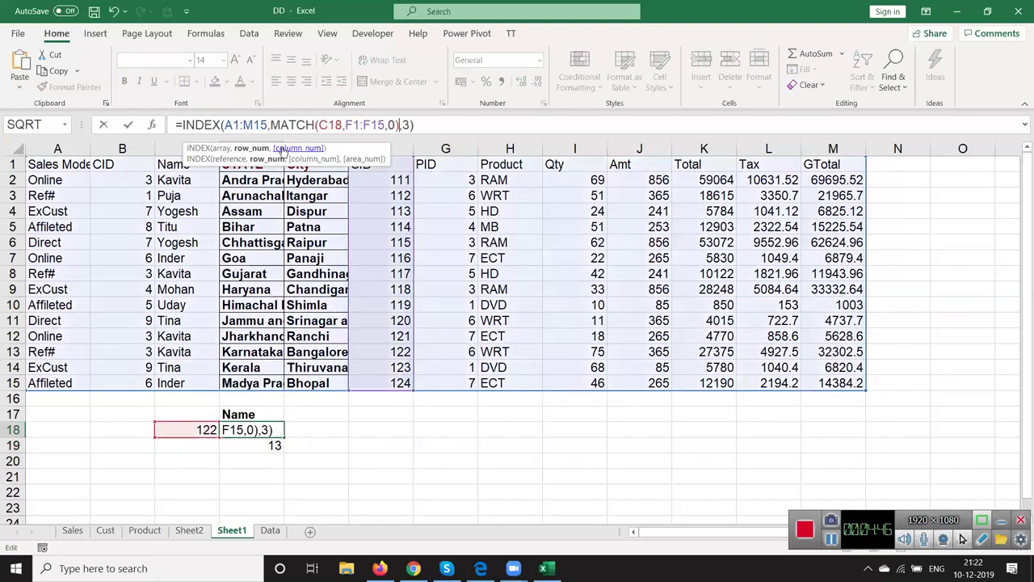
{"action": "key", "text": "Return"}
{"action": "key", "text": "Up"}
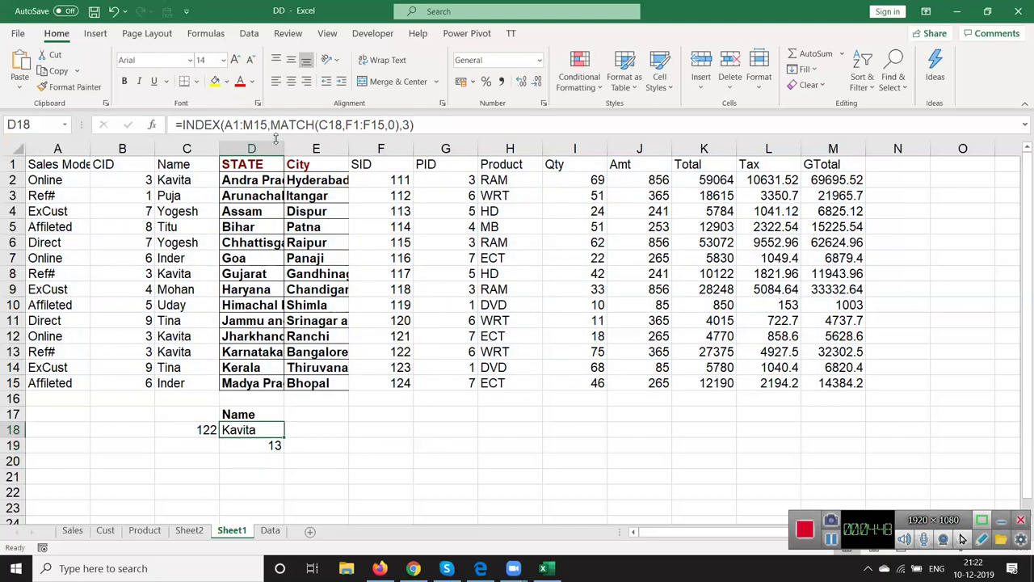
Step: Enter SID 114 in C18 to get Titu, then review D18's formula and the table A1:M16
{"action": "key", "text": "Left"}
{"action": "type", "text": "14"}
{"action": "key", "text": "Return"}
{"action": "key", "text": "Up"}
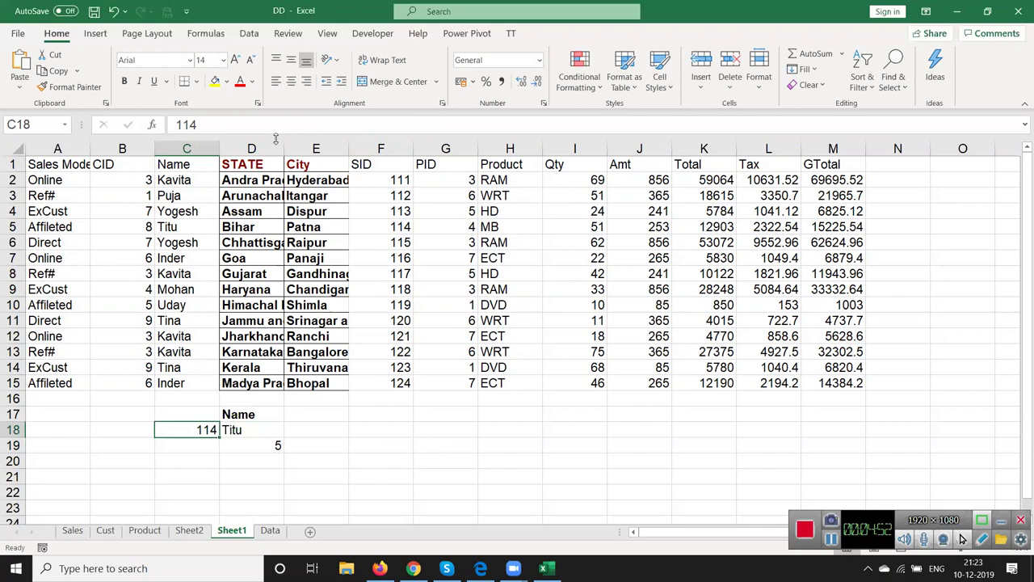
{"action": "key", "text": "Right"}
{"action": "key", "text": "F2"}
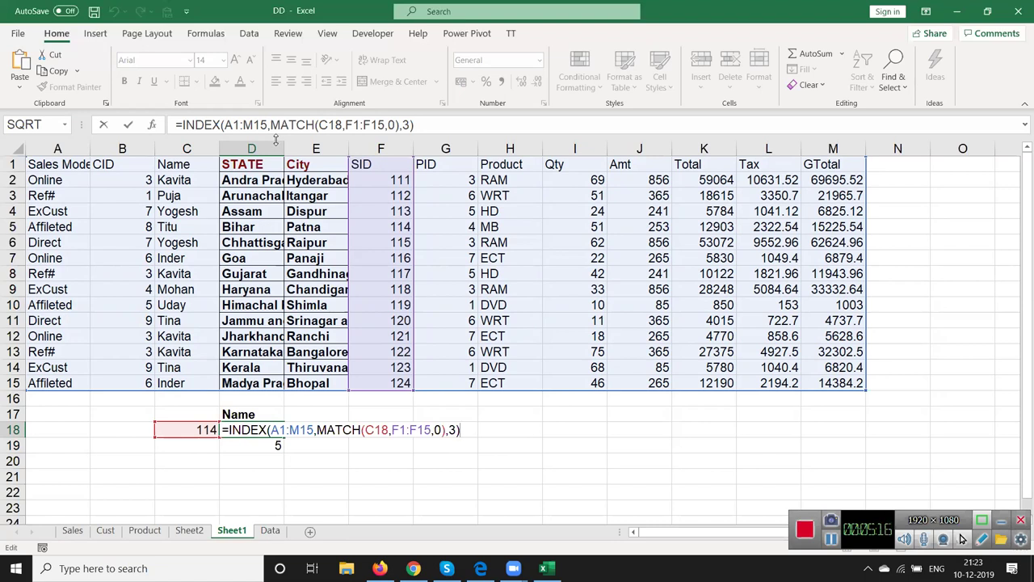
{"action": "key", "text": "Return"}
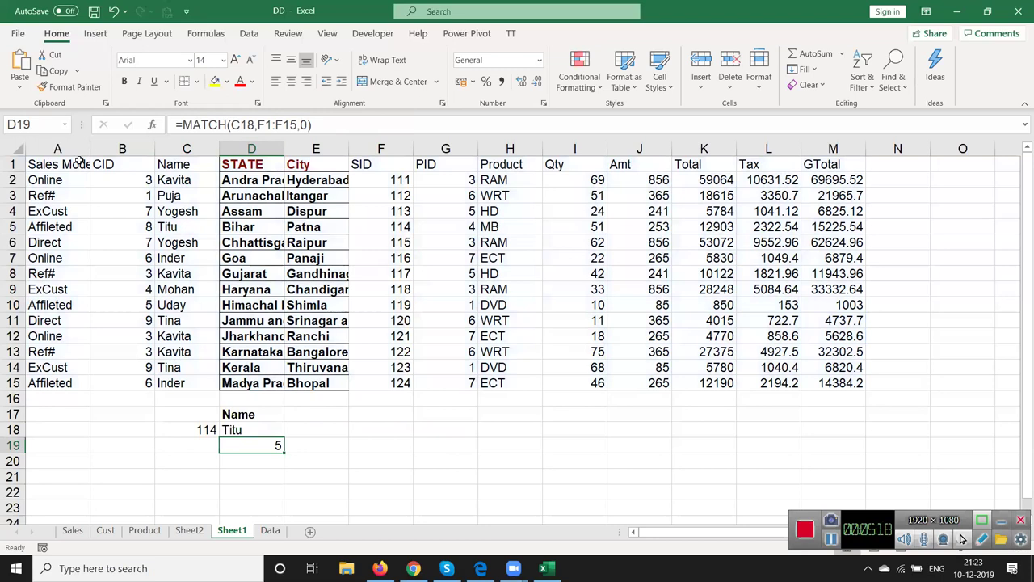
{"action": "left_click_drag", "start_coordinate": [79, 161], "coordinate": [804, 402]}
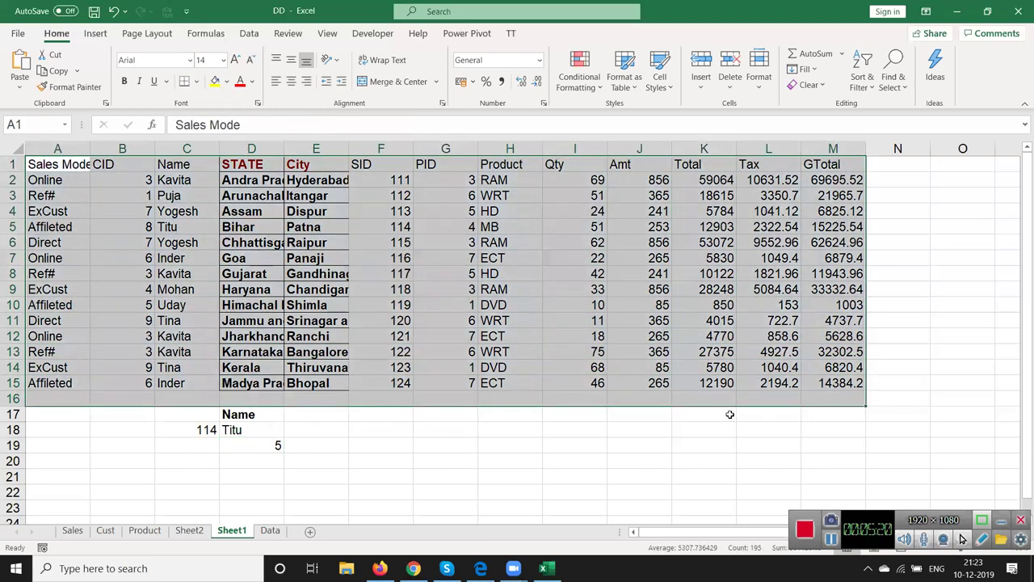
Step: Enter a first OFFSET formula in E18 from A1, using D19 rows and 3 columns
{"action": "left_click", "coordinate": [305, 433]}
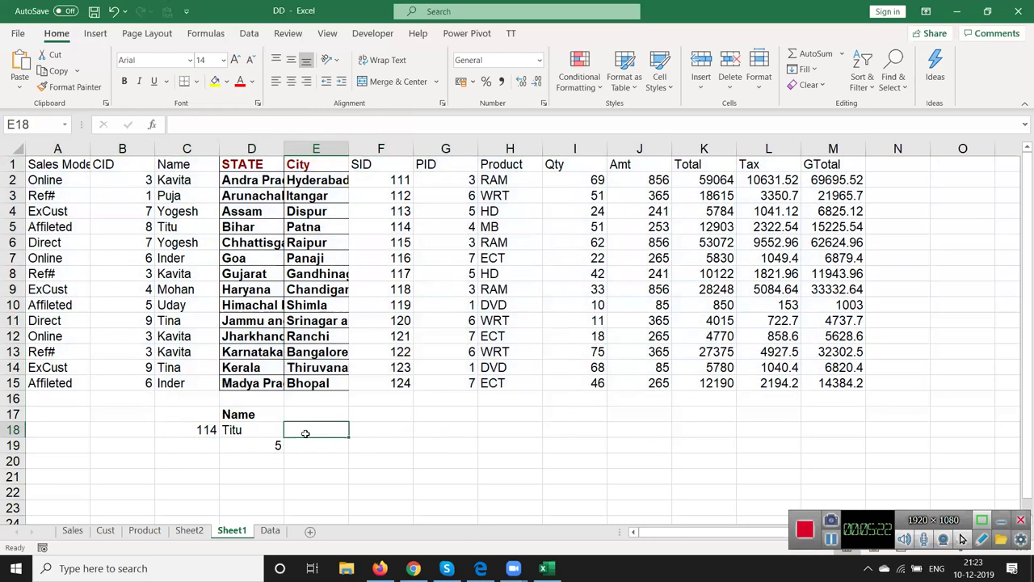
{"action": "type", "text": "=of"}
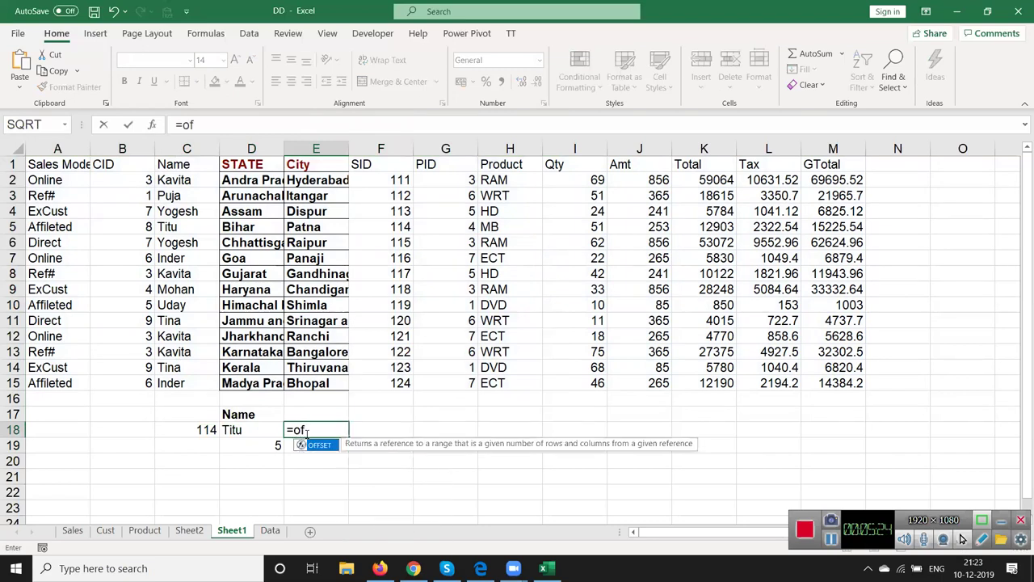
{"action": "key", "text": "Tab"}
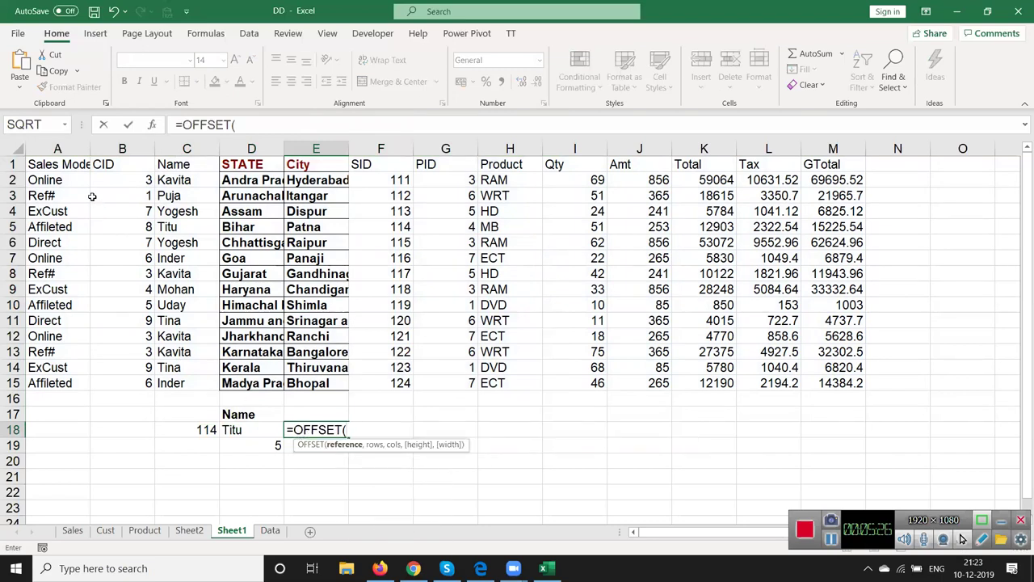
{"action": "left_click", "coordinate": [54, 165]}
{"action": "type", "text": ","}
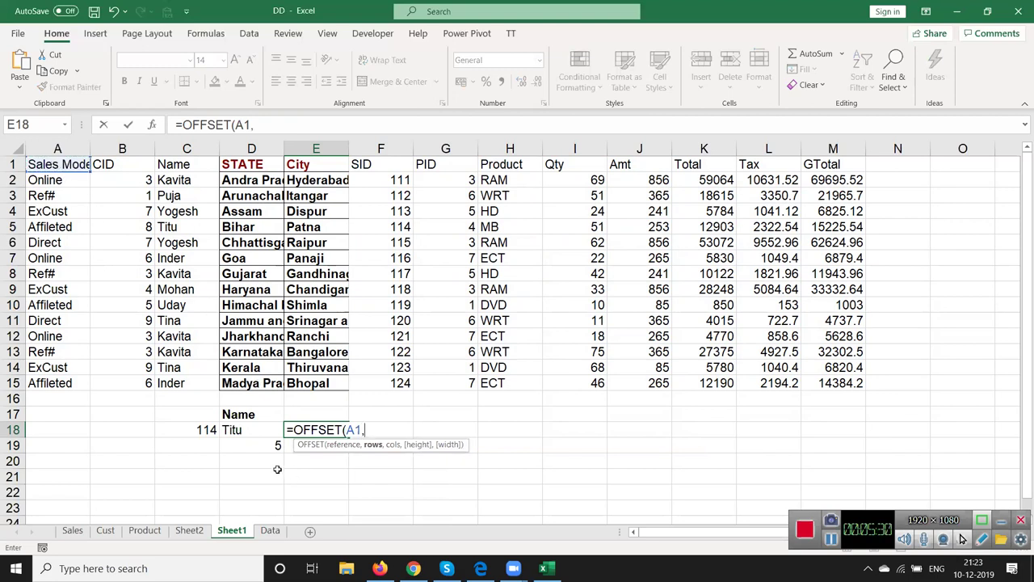
{"action": "left_click", "coordinate": [258, 447]}
{"action": "type", "text": ",3"}
{"action": "key", "text": "Return"}
{"action": "key", "text": "Up"}
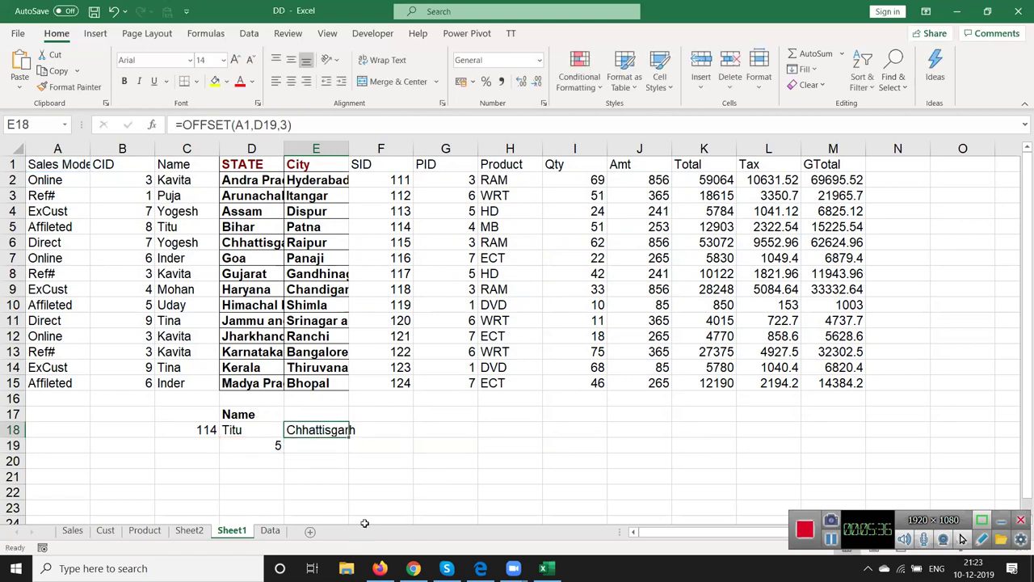
Step: Correct E18's formula to =OFFSET(A1,D19-1,2)
{"action": "double_click", "coordinate": [319, 432]}
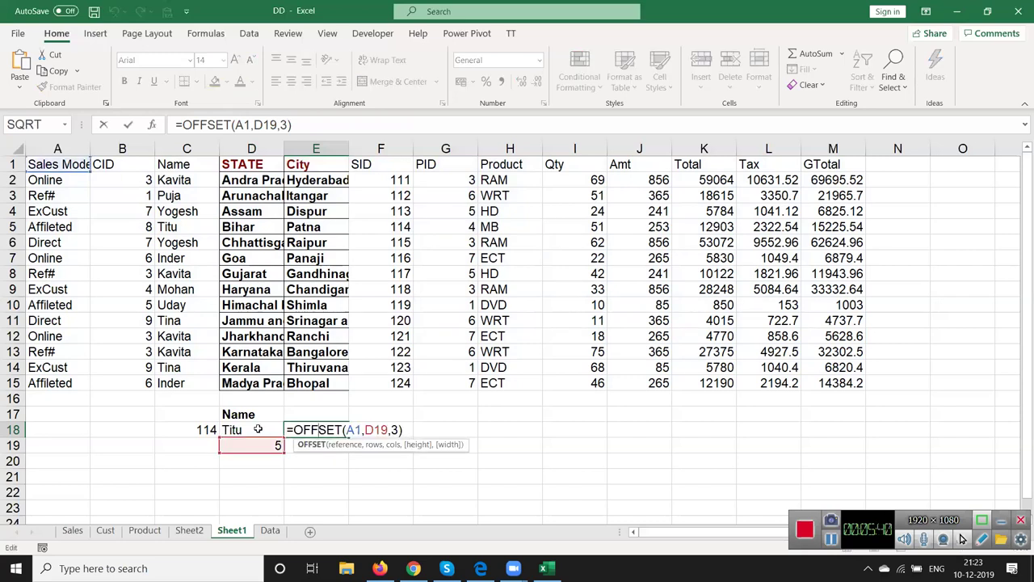
{"action": "left_click", "coordinate": [395, 429]}
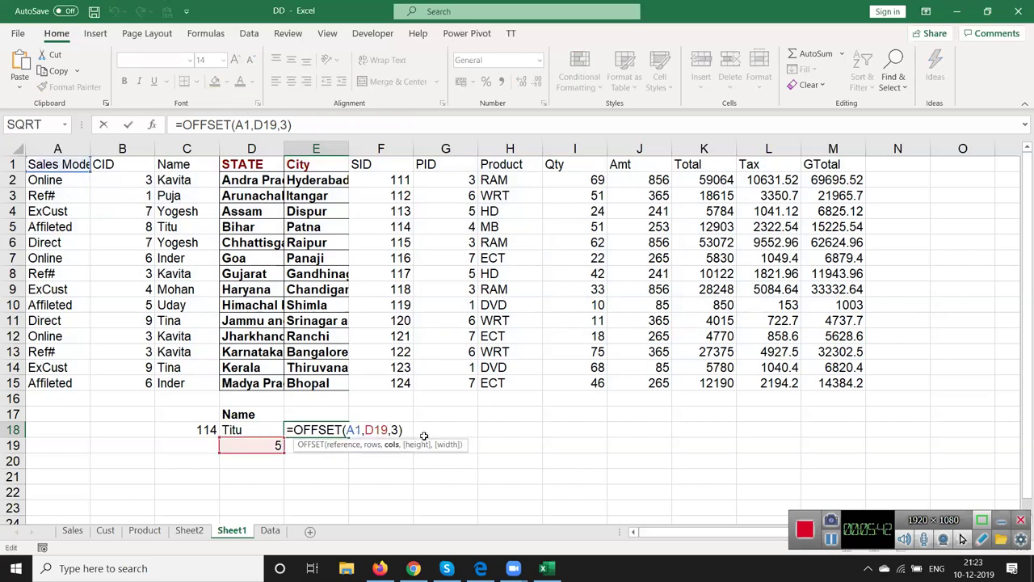
{"action": "key", "text": "Delete"}
{"action": "type", "text": "2"}
{"action": "left_click", "coordinate": [389, 429]}
{"action": "type", "text": "-1"}
{"action": "key", "text": "Return"}
{"action": "key", "text": "Up"}
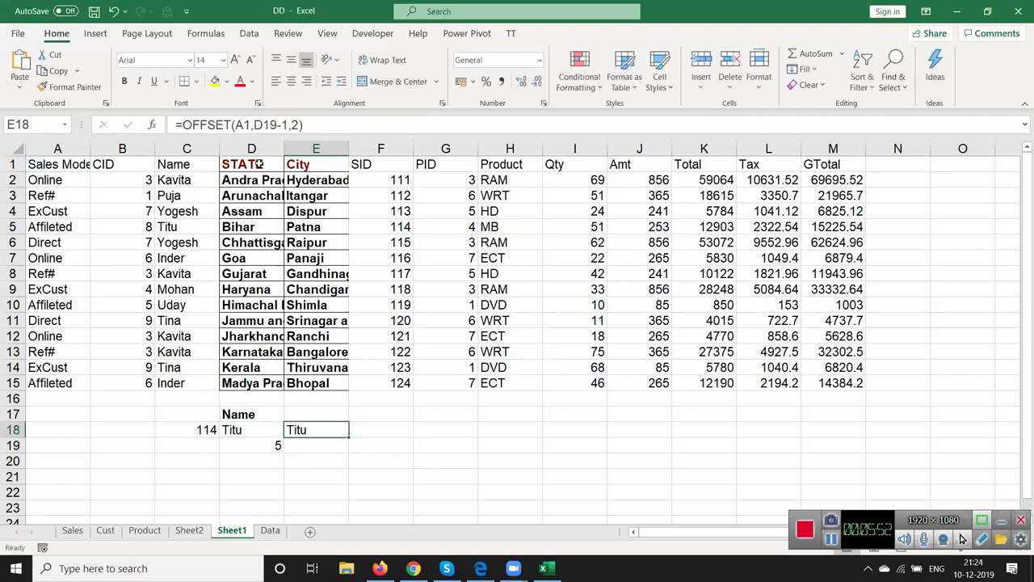
Step: Replace D19 in E18's formula with D19's MATCH(C18,F1:F15,0) expression, returning Titu
{"action": "left_click", "coordinate": [260, 446]}
{"action": "left_click_drag", "start_coordinate": [183, 125], "coordinate": [352, 128]}
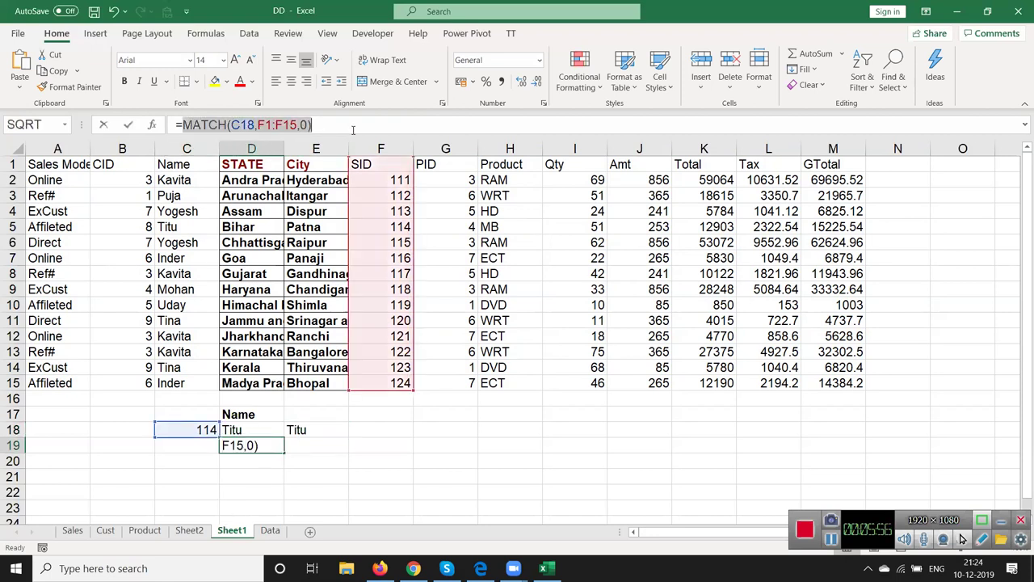
{"action": "key", "text": "Escape"}
{"action": "left_click", "coordinate": [309, 434]}
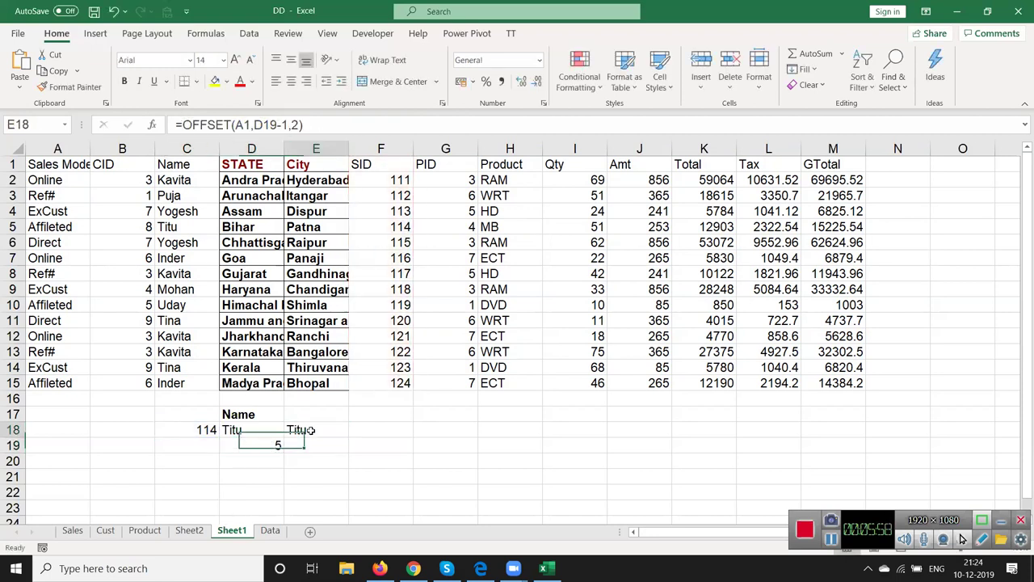
{"action": "double_click", "coordinate": [272, 126]}
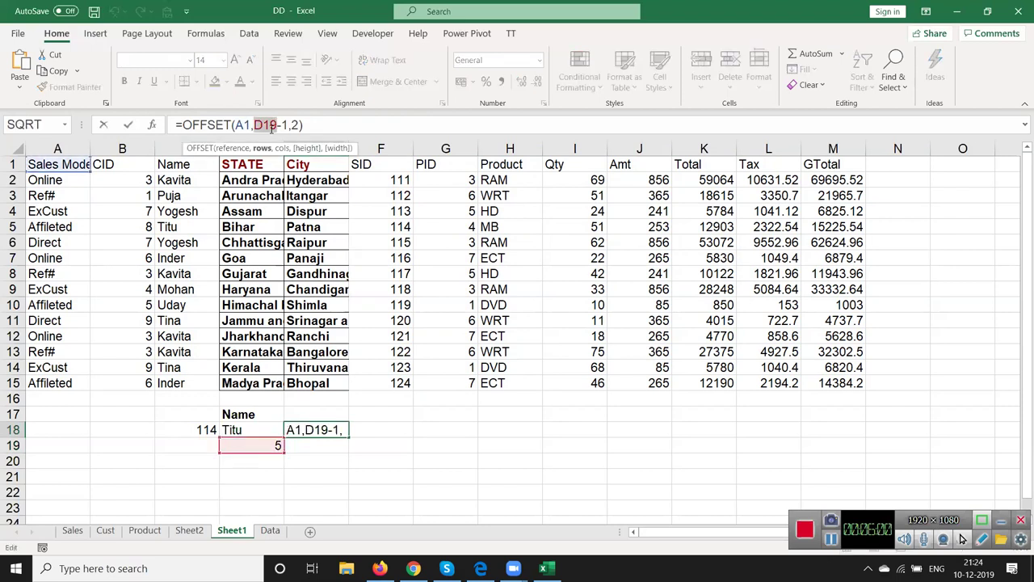
{"action": "key", "text": "ctrl+v"}
{"action": "key", "text": "Return"}
{"action": "key", "text": "Up"}
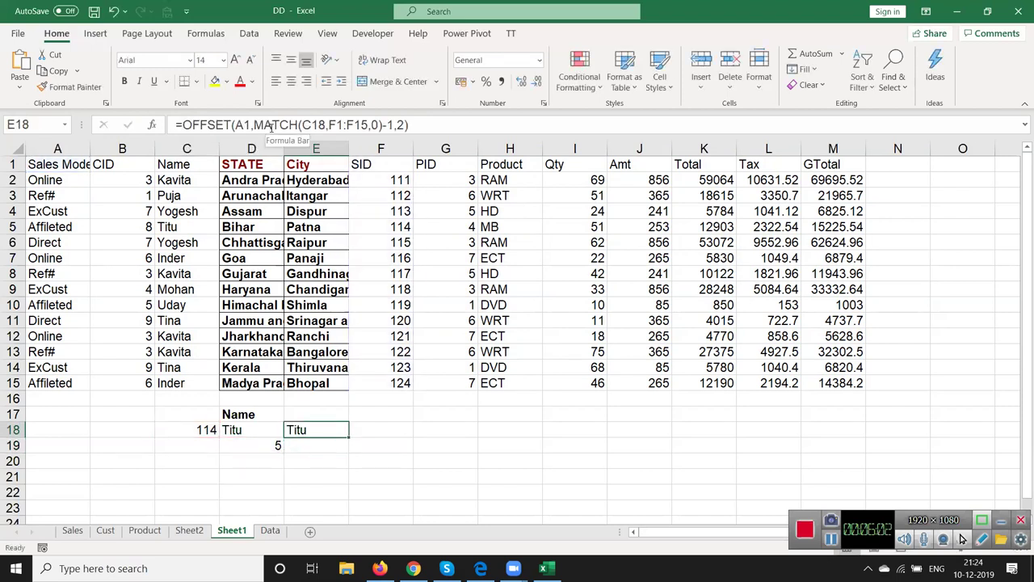
{"action": "left_click", "coordinate": [402, 164]}
{"action": "left_click", "coordinate": [401, 180]}
{"action": "left_click", "coordinate": [400, 193]}
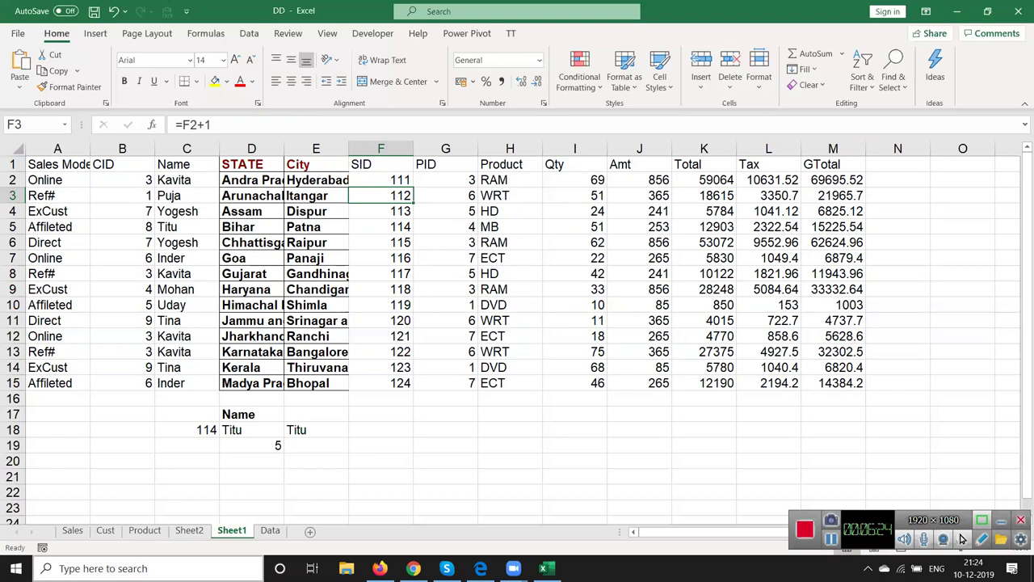
{"action": "left_click", "coordinate": [314, 432]}
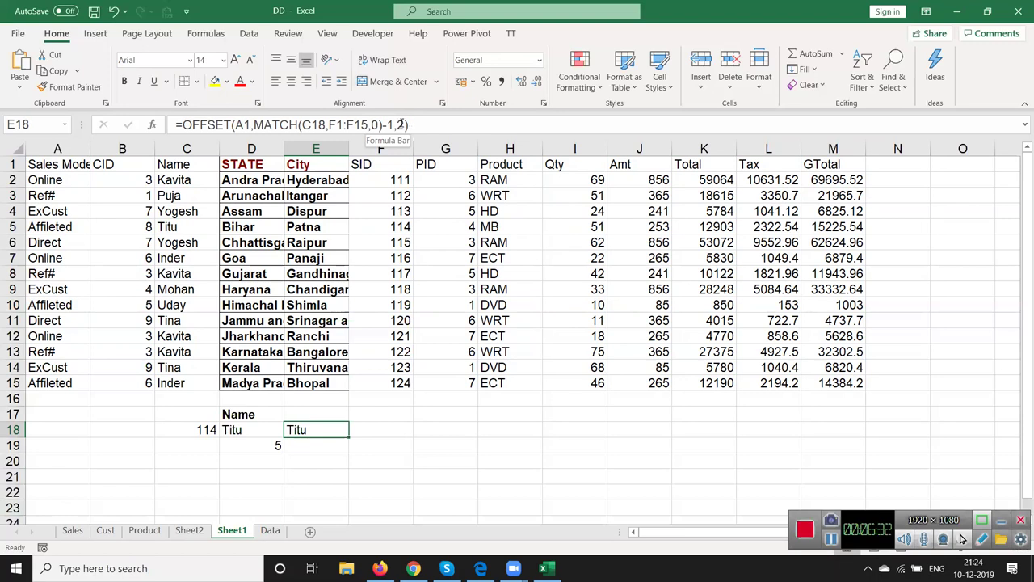
{"action": "left_click", "coordinate": [402, 125]}
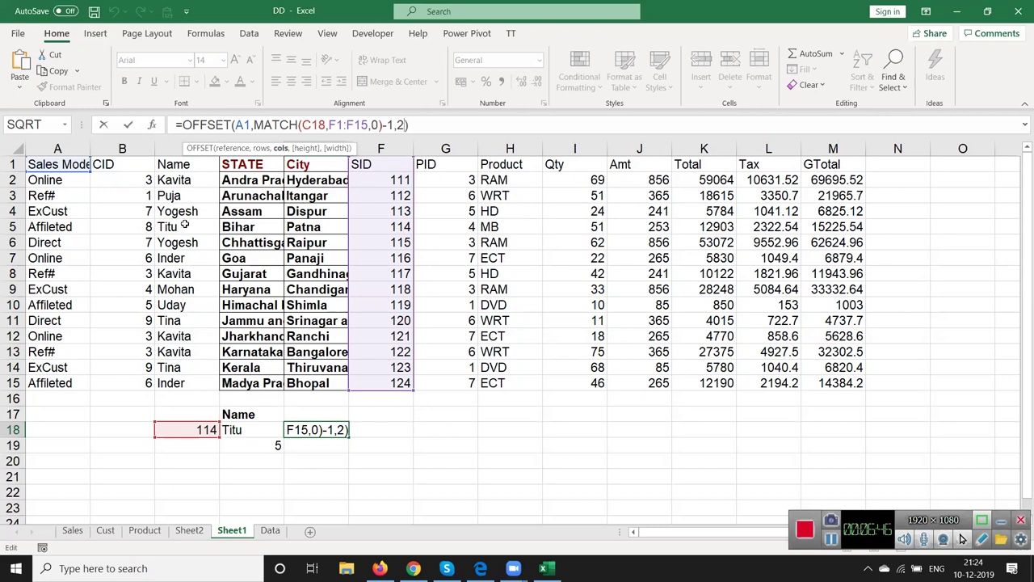
{"action": "key", "text": "Return"}
{"action": "key", "text": "Up"}
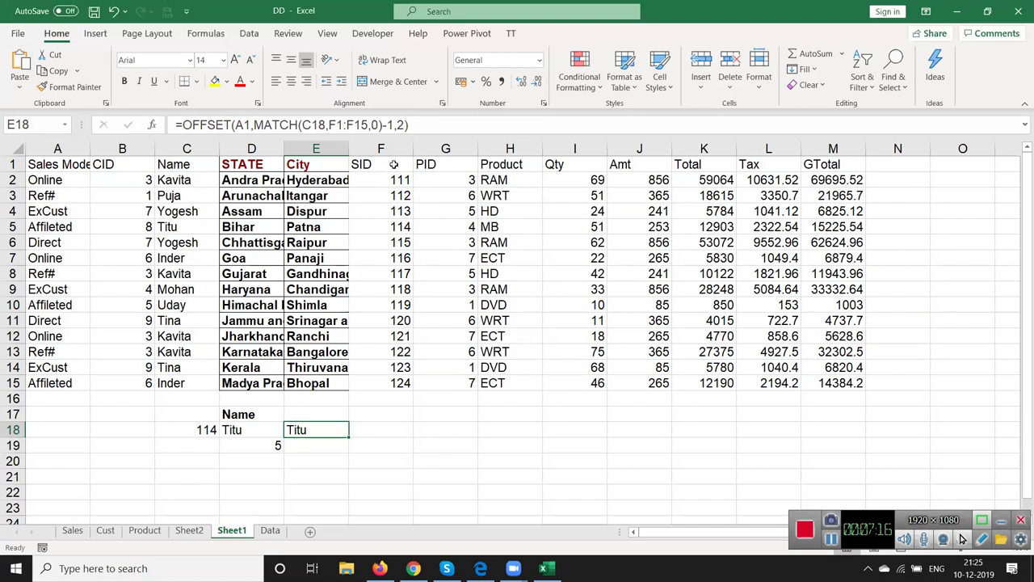
Step: Copy F1:M15 and paste it transposed into A1 of a new Sheet3
{"action": "left_click_drag", "start_coordinate": [394, 164], "coordinate": [836, 383]}
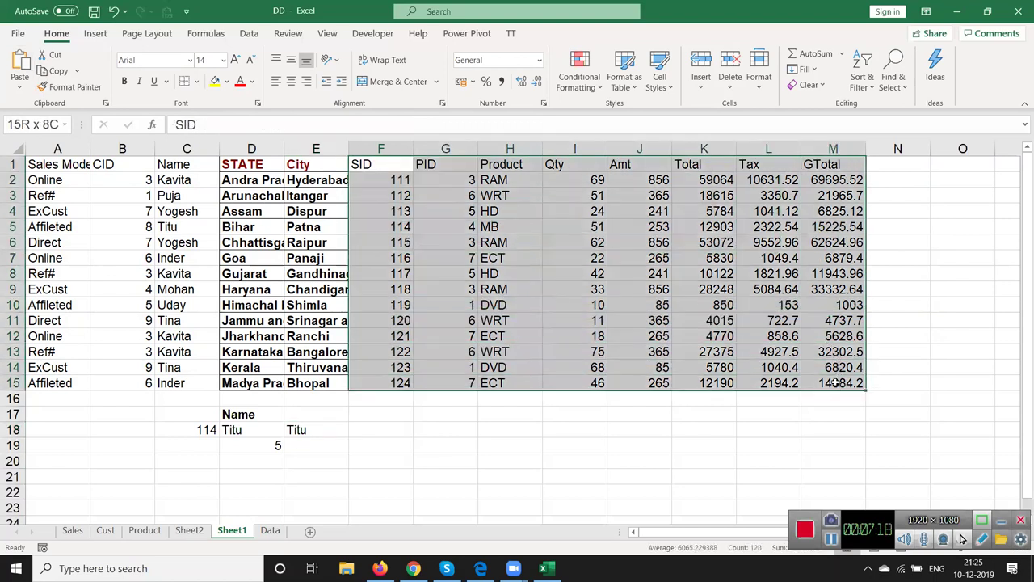
{"action": "key", "text": "ctrl+c"}
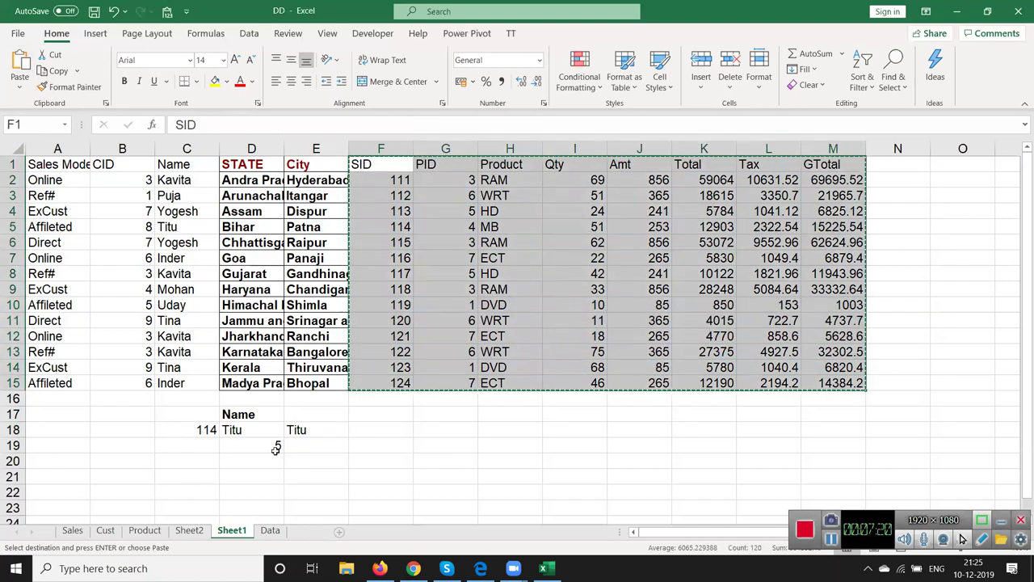
{"action": "left_click", "coordinate": [340, 531]}
{"action": "right_click", "coordinate": [53, 164]}
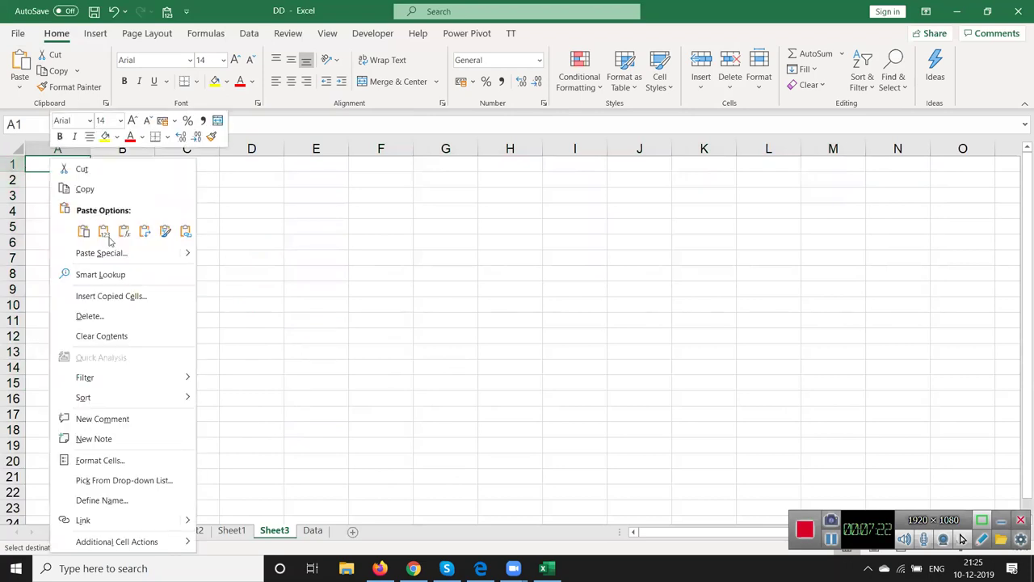
{"action": "left_click", "coordinate": [113, 255]}
{"action": "left_click", "coordinate": [142, 325]}
{"action": "left_click", "coordinate": [151, 351]}
{"action": "left_click", "coordinate": [180, 289]}
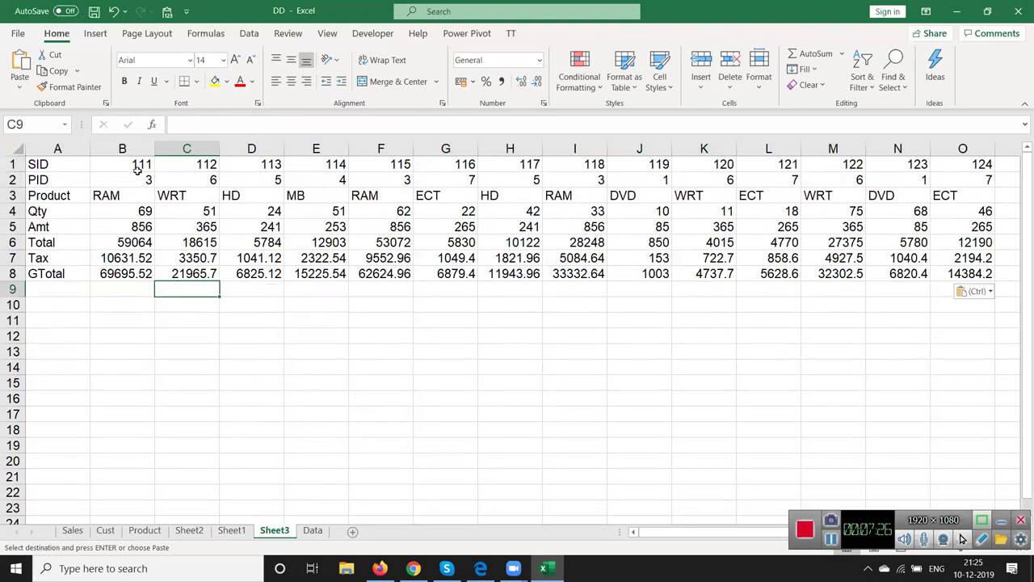
{"action": "left_click_drag", "start_coordinate": [74, 164], "coordinate": [952, 161]}
{"action": "left_click", "coordinate": [124, 320]}
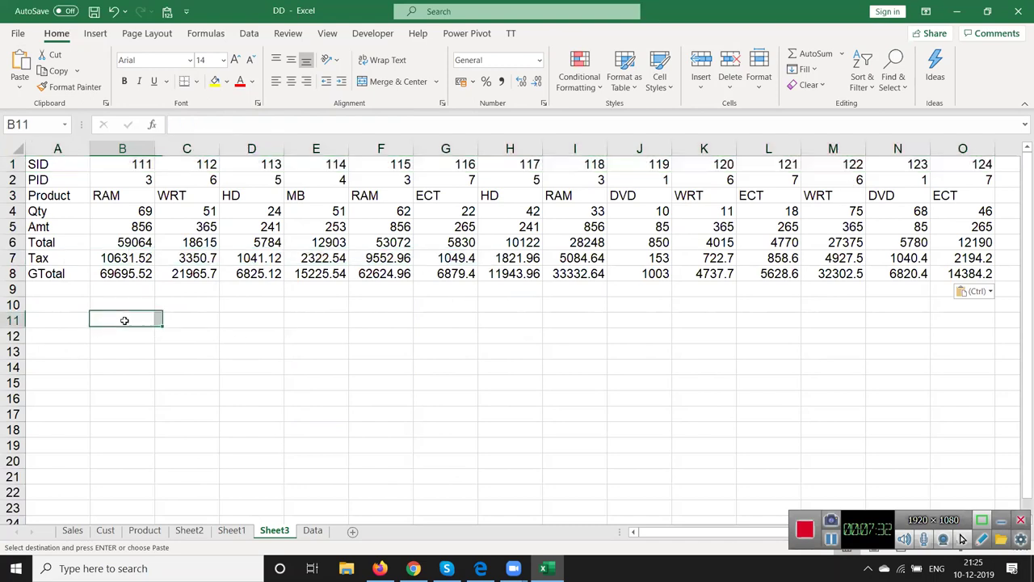
Step: Enter SID 116 in B11 and the label Qty in C10
{"action": "type", "text": "116"}
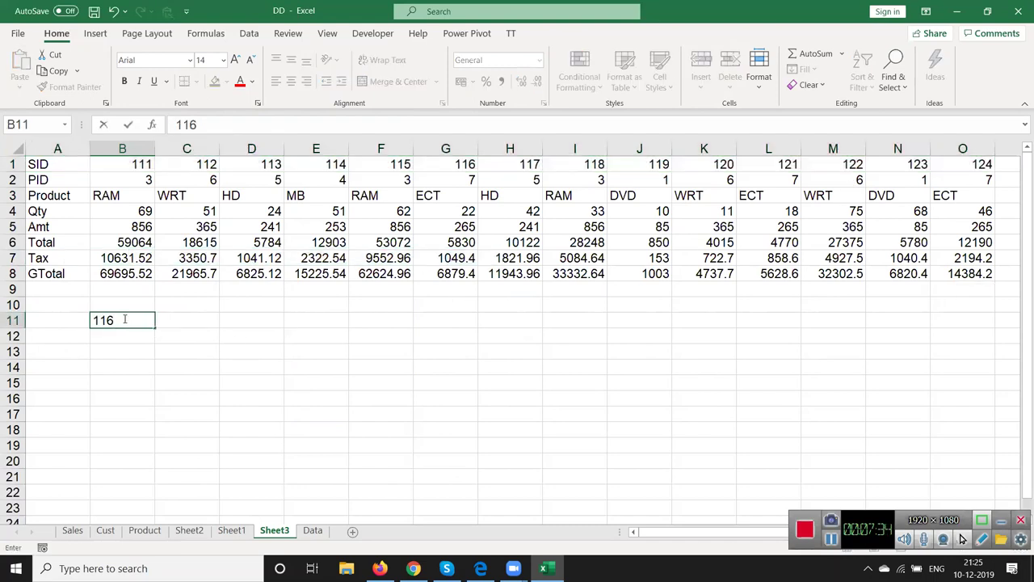
{"action": "key", "text": "Tab"}
{"action": "key", "text": "Up"}
{"action": "type", "text": "Qty"}
{"action": "key", "text": "Return"}
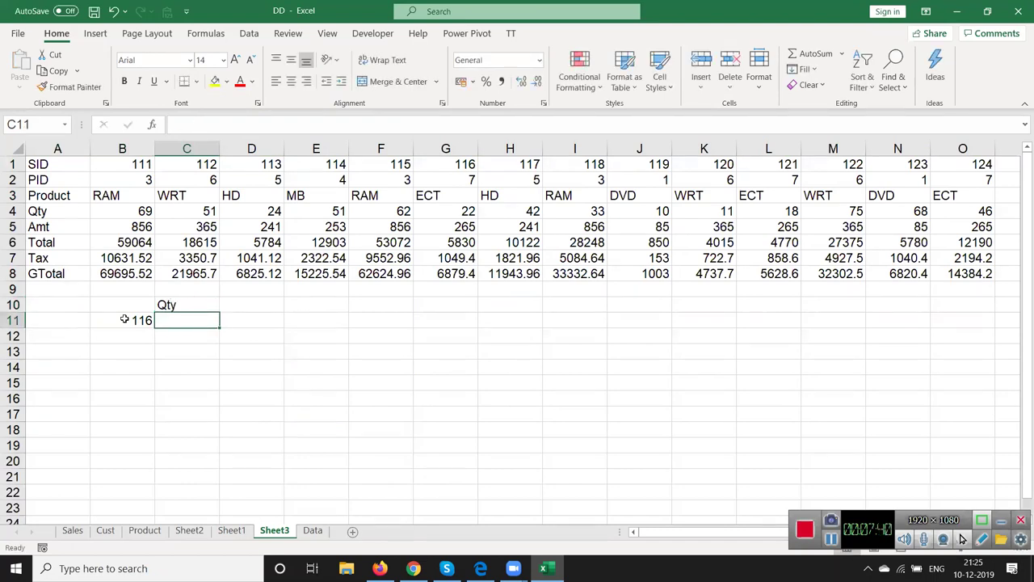
Step: Enter =HLOOKUP(B11,A1:O8,4,0) in C11, returning Qty 22
{"action": "type", "text": "=h"}
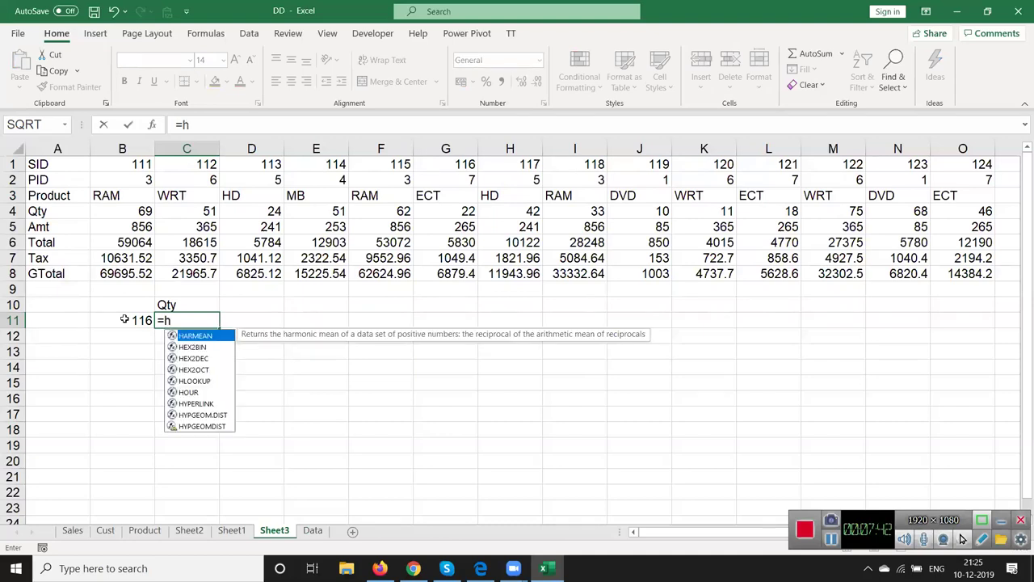
{"action": "type", "text": "l"}
{"action": "key", "text": "Tab"}
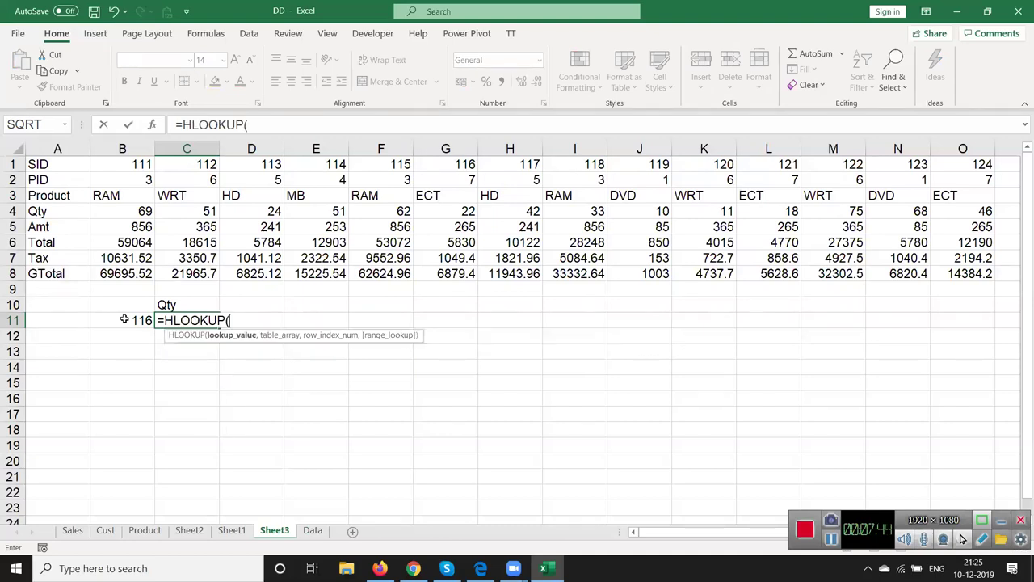
{"action": "left_click", "coordinate": [121, 320]}
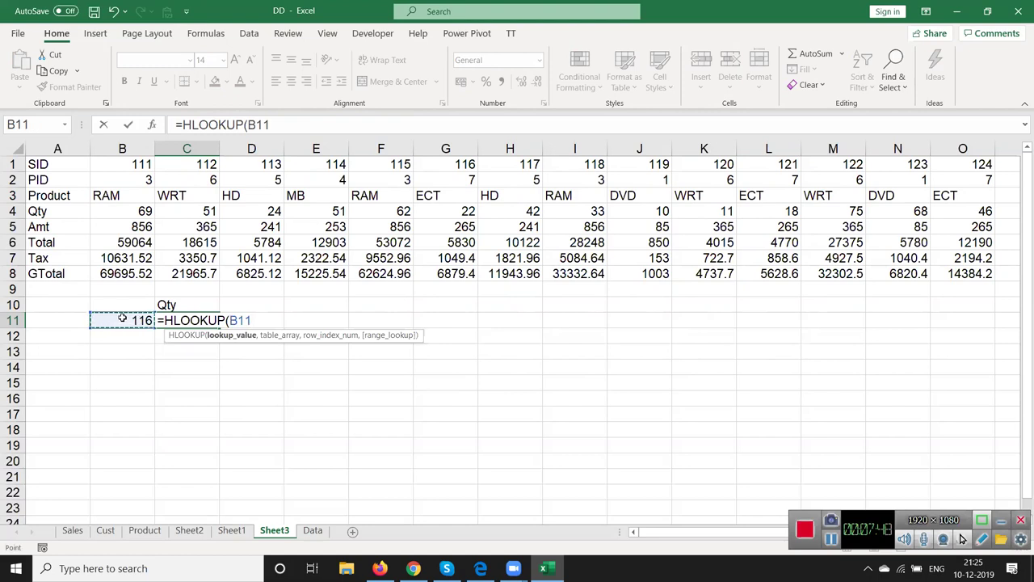
{"action": "type", "text": ","}
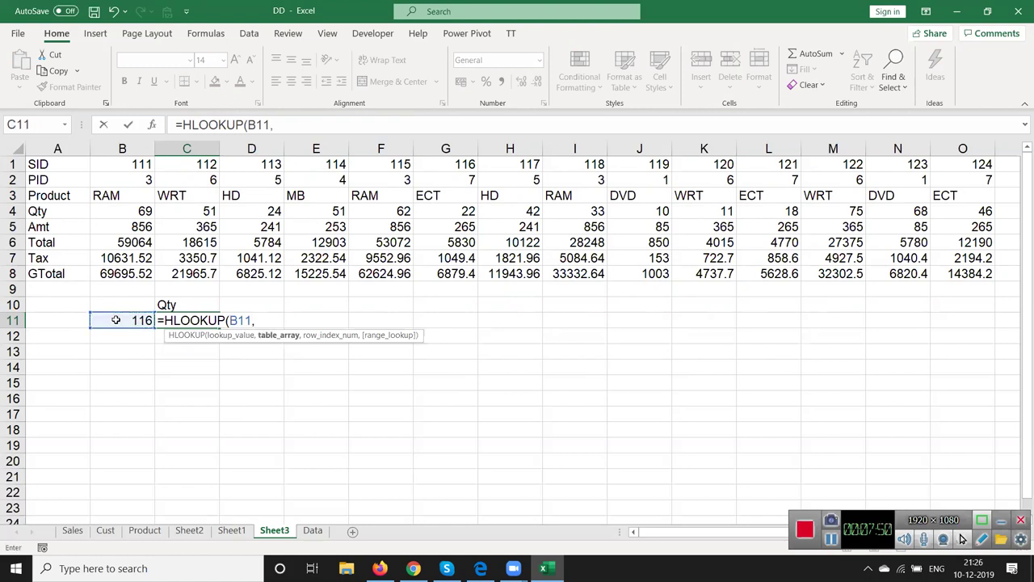
{"action": "left_click_drag", "start_coordinate": [54, 166], "coordinate": [979, 275]}
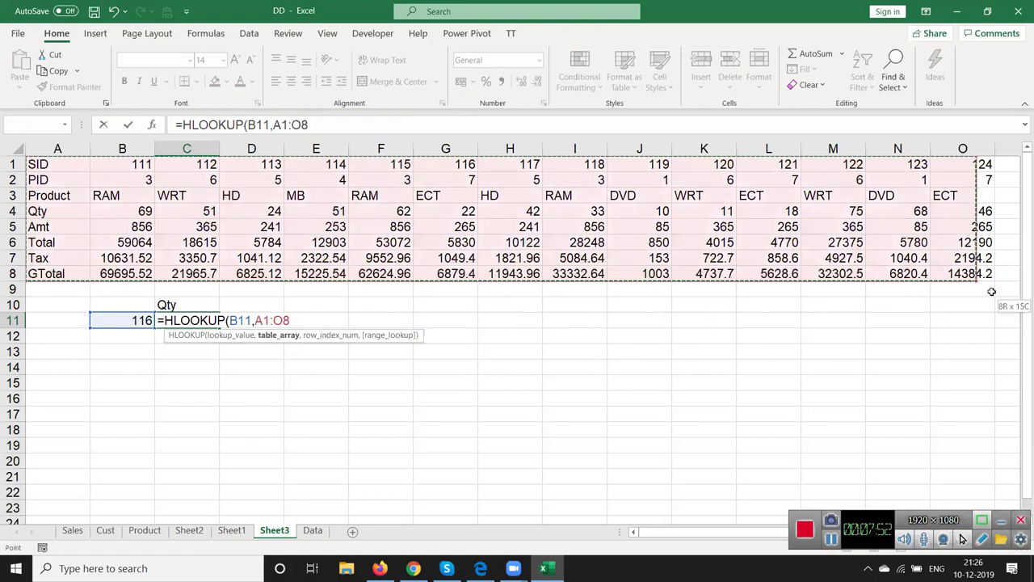
{"action": "type", "text": ","}
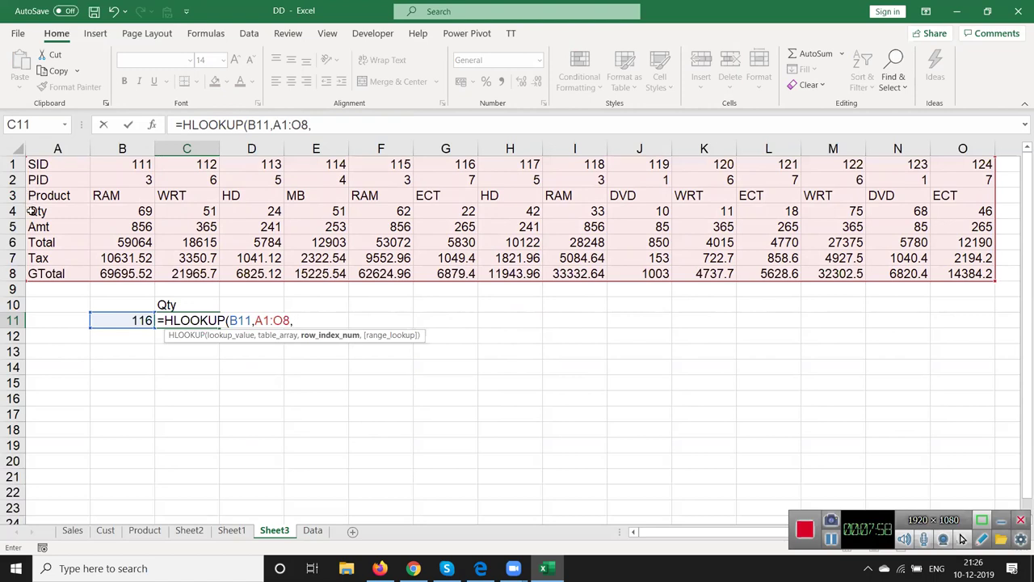
{"action": "type", "text": "4,0)"}
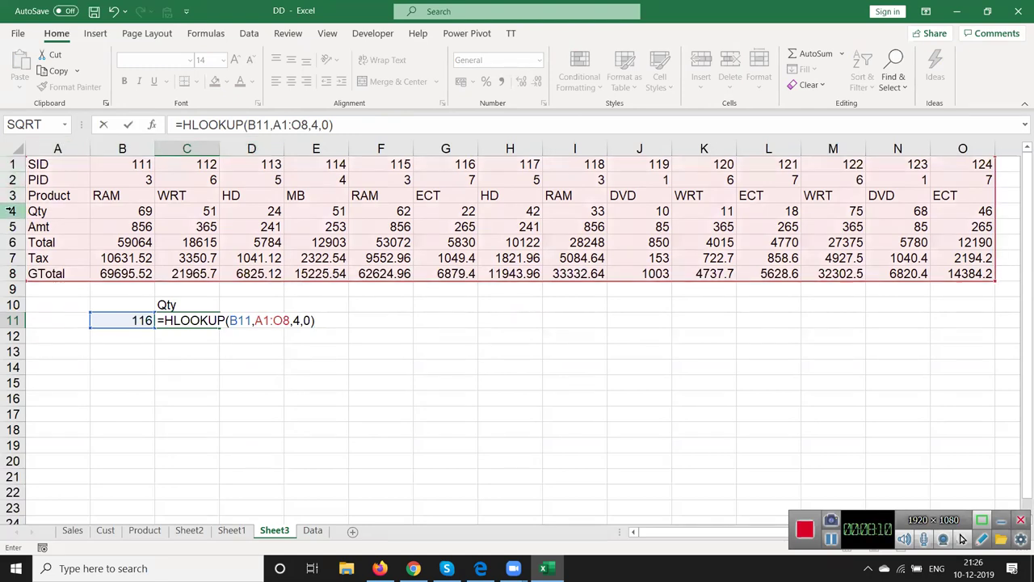
{"action": "key", "text": "Return"}
{"action": "key", "text": "Up"}
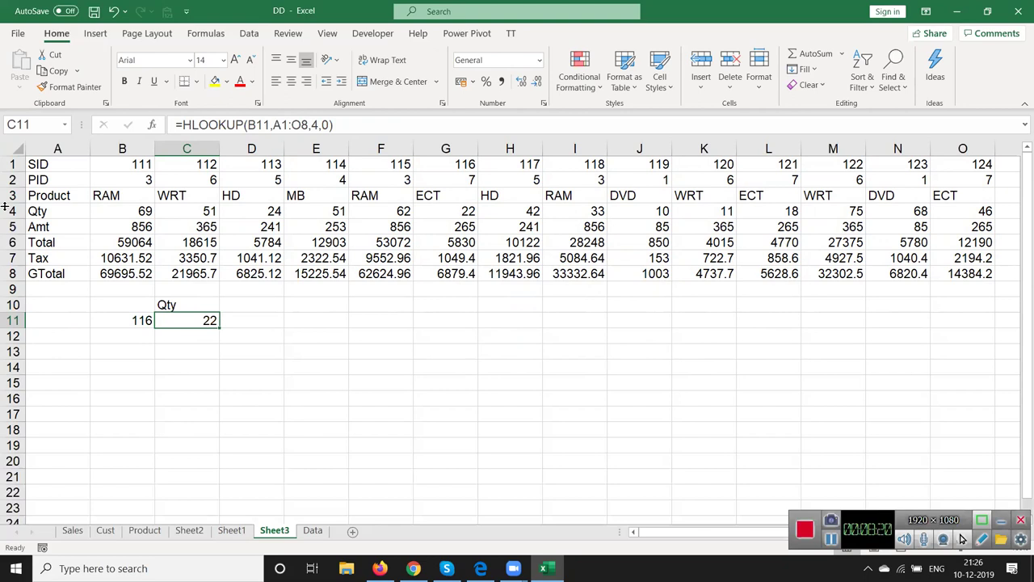
{"action": "key", "text": "Return"}
Step: Enter =MATCH(B11,A1:O1,0) in C12, returning position 7
{"action": "type", "text": "="}
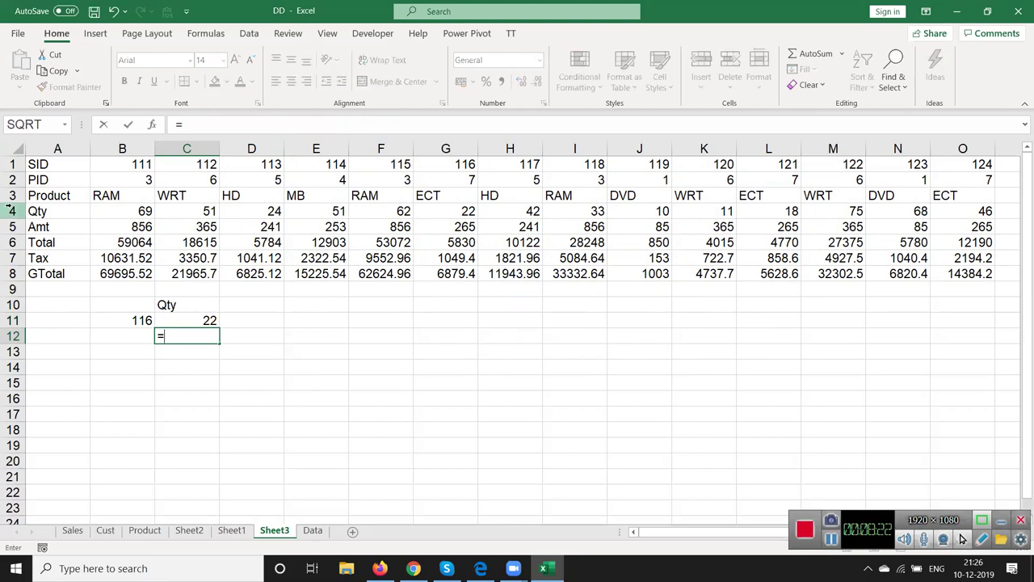
{"action": "type", "text": "ma"}
{"action": "key", "text": "Tab"}
{"action": "key", "text": "Left"}
{"action": "key", "text": "Up"}
{"action": "type", "text": ","}
{"action": "key", "text": "Up"}
{"action": "key", "text": "Up"}
{"action": "key", "text": "Up"}
{"action": "key", "text": "Up"}
{"action": "key", "text": "Up"}
{"action": "key", "text": "Up"}
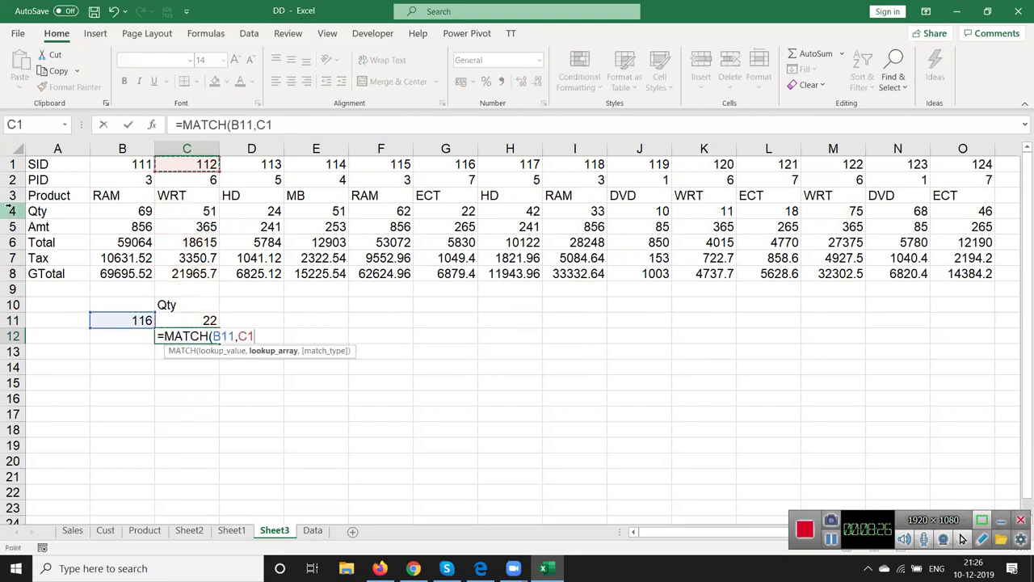
{"action": "key", "text": "Left"}
{"action": "key", "text": "Left"}
{"action": "key", "text": "ctrl+shift+Right"}
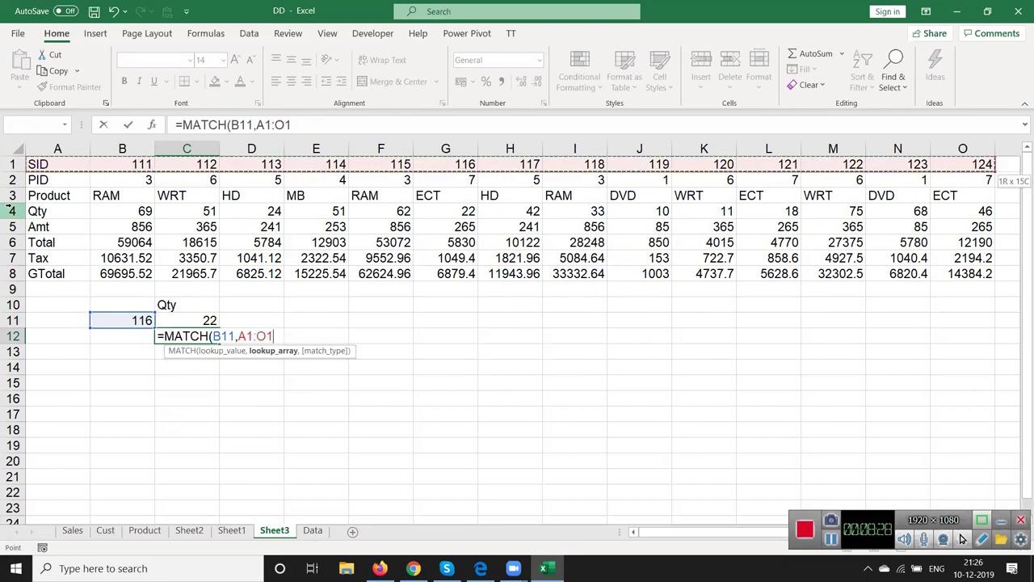
{"action": "type", "text": ",0"}
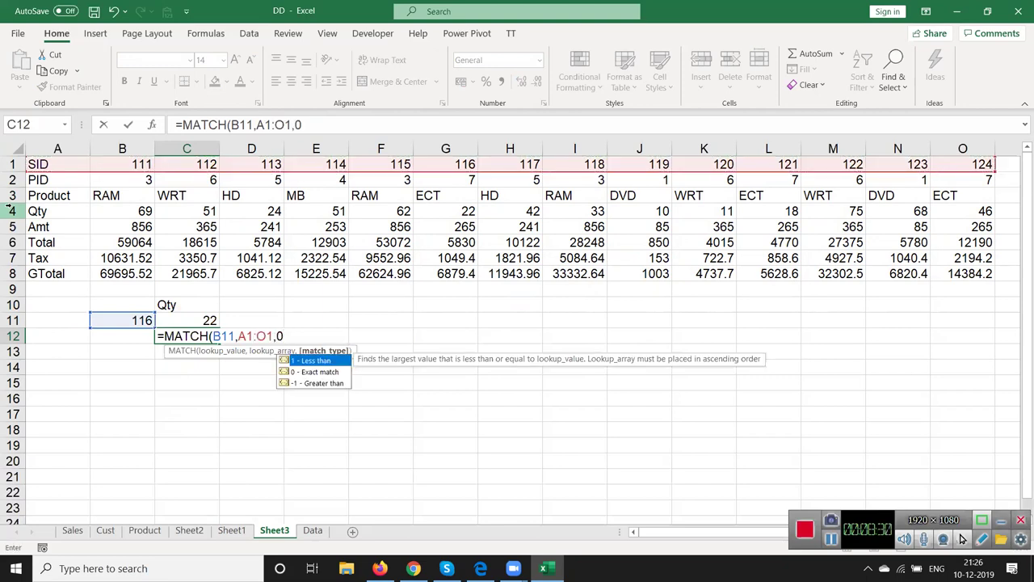
{"action": "type", "text": ")"}
{"action": "key", "text": "ctrl+Return"}
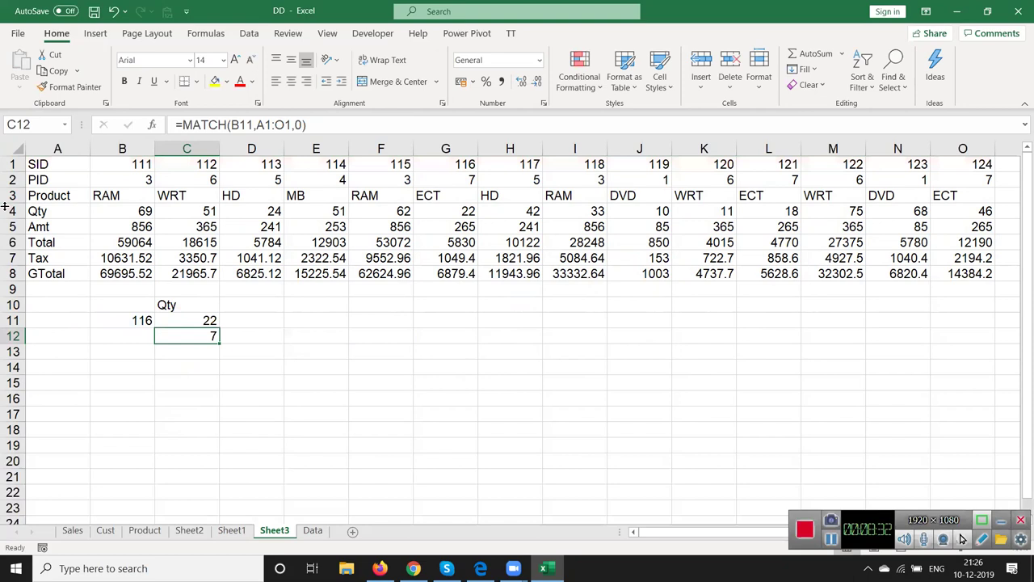
{"action": "key", "text": "Right"}
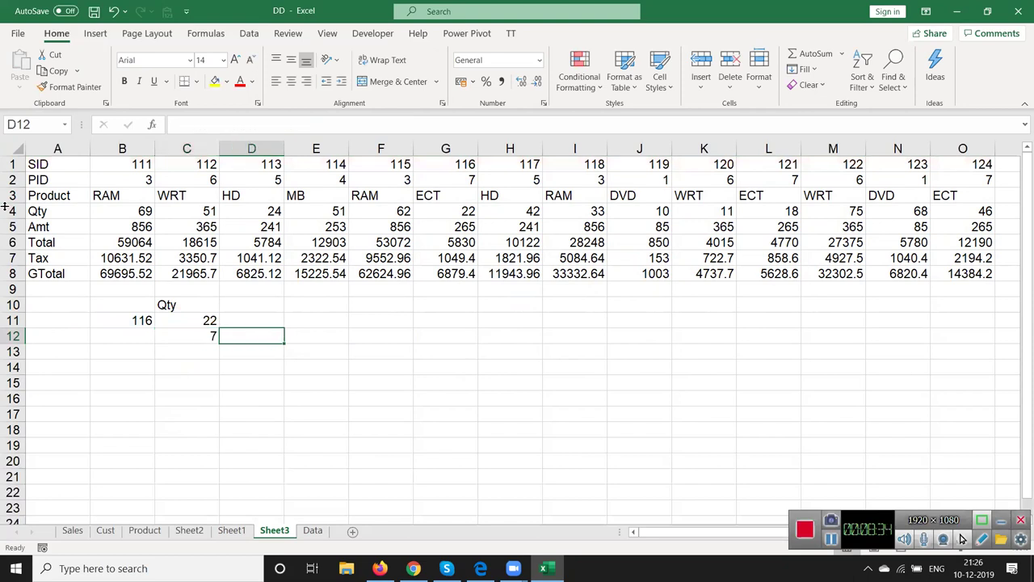
Step: Enter =INDEX(A1:O8,4,C12) in D12
{"action": "type", "text": "=index("}
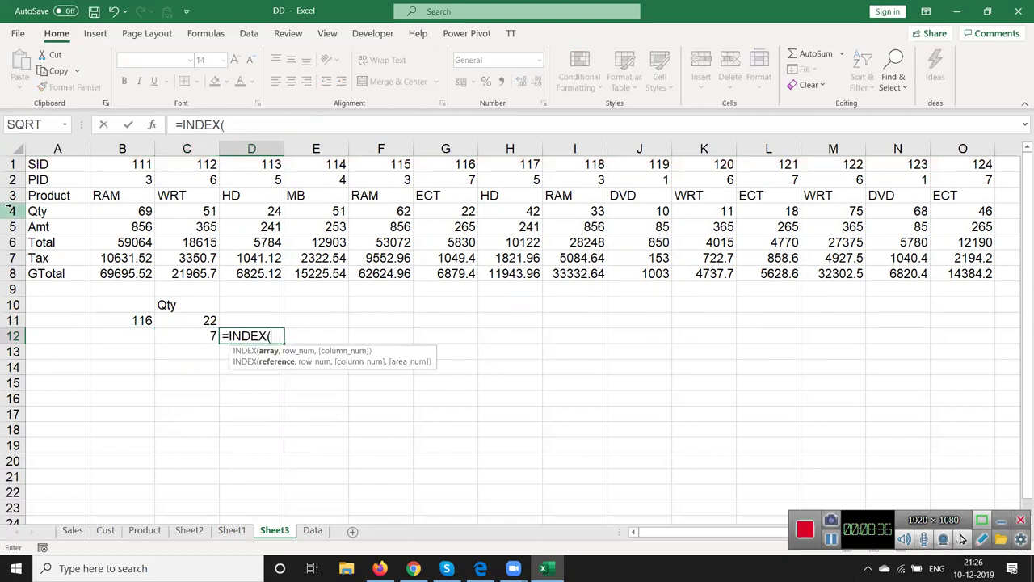
{"action": "left_click", "coordinate": [63, 163]}
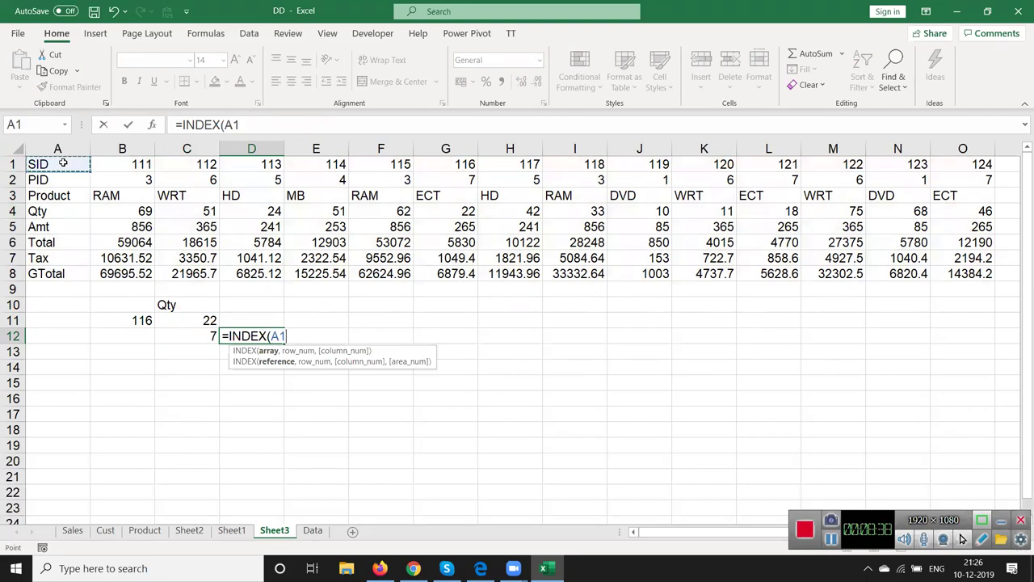
{"action": "key", "text": "ctrl+shift+Right"}
{"action": "key", "text": "ctrl+shift+Down"}
{"action": "type", "text": ":O8,"}
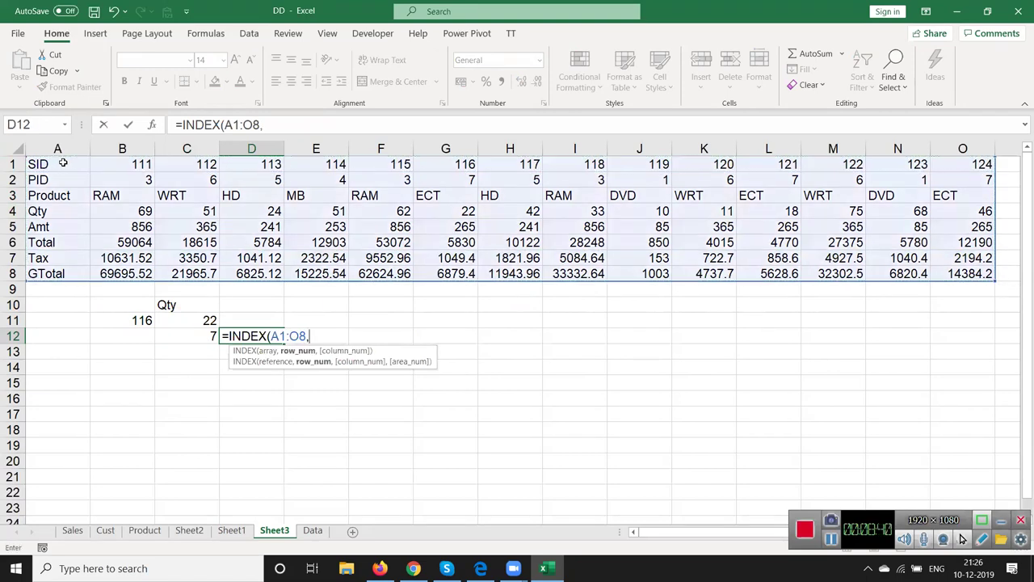
{"action": "type", "text": "4"}
{"action": "type", "text": ","}
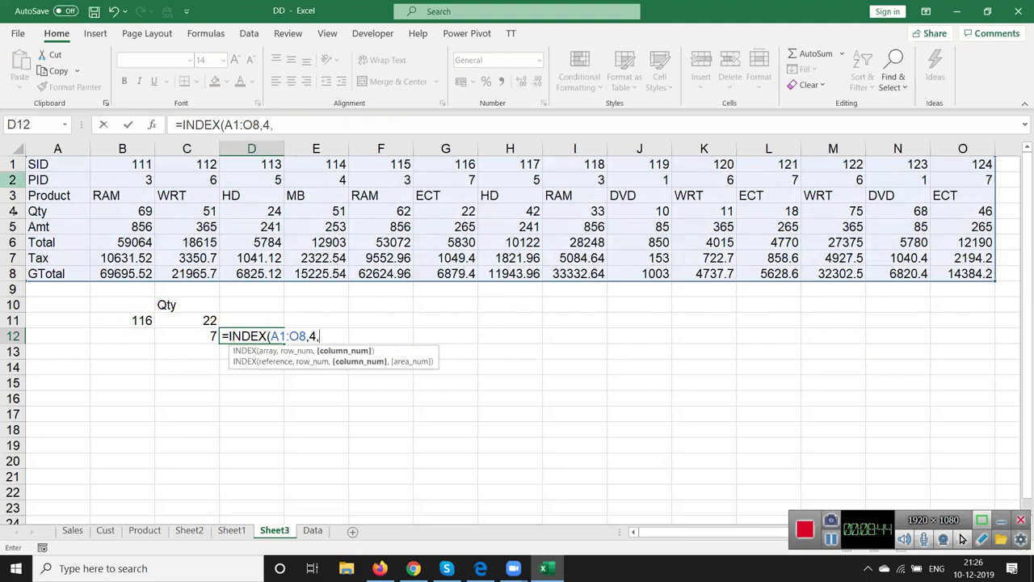
{"action": "left_click", "coordinate": [207, 334]}
{"action": "key", "text": "Return"}
{"action": "key", "text": "Up"}
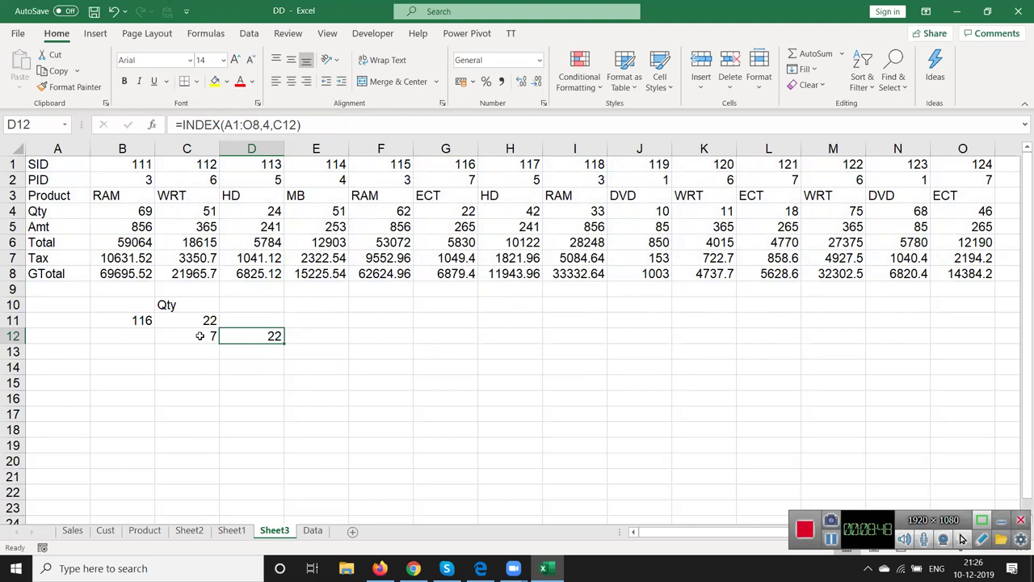
Step: Replace C12 in D12's formula with C12's MATCH(B11,A1:O1,0) expression
{"action": "left_click", "coordinate": [200, 335]}
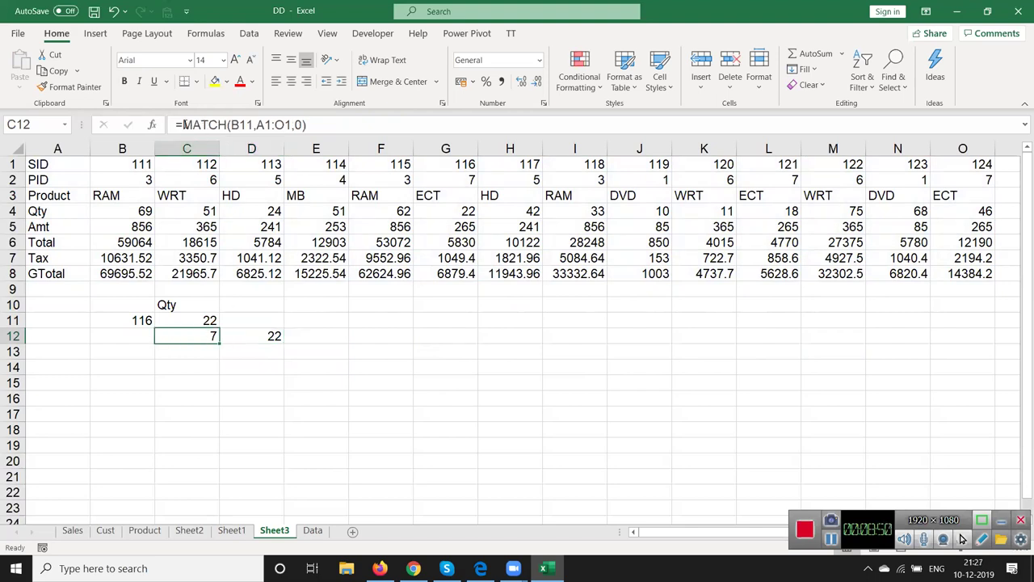
{"action": "left_click_drag", "start_coordinate": [184, 125], "coordinate": [353, 123]}
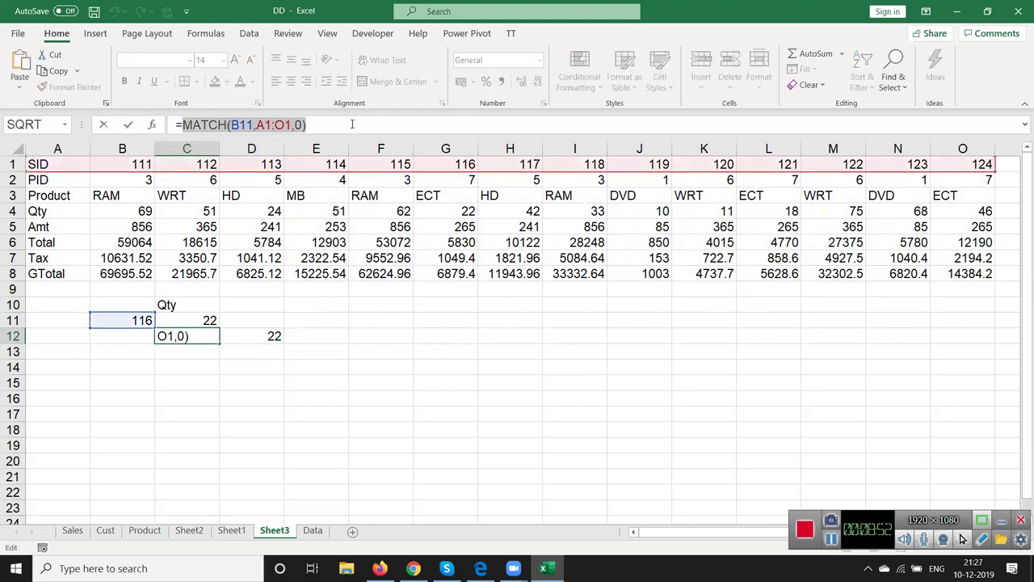
{"action": "key", "text": "Escape"}
{"action": "left_click", "coordinate": [268, 333]}
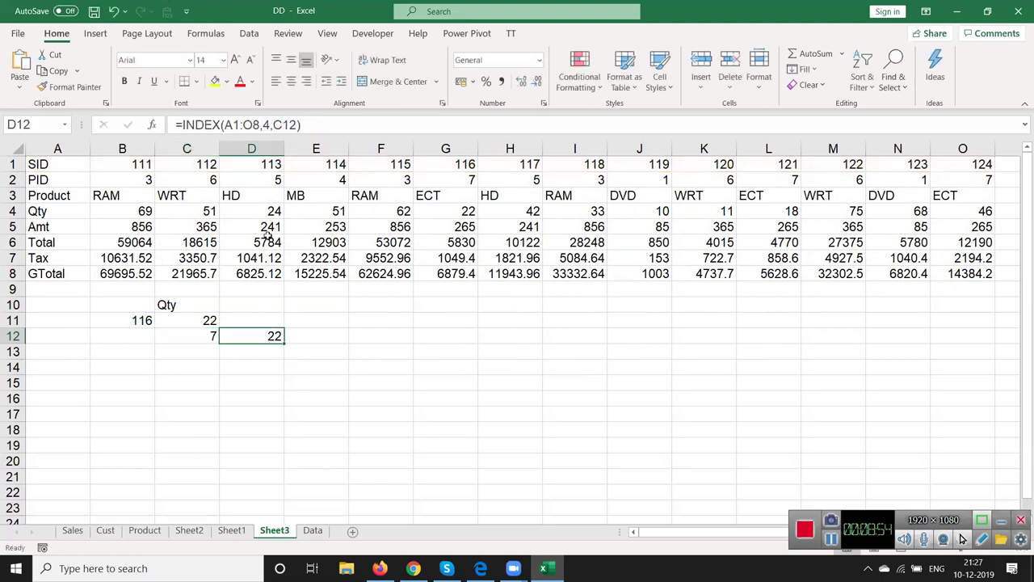
{"action": "double_click", "coordinate": [275, 124]}
{"action": "key", "text": "ctrl+v"}
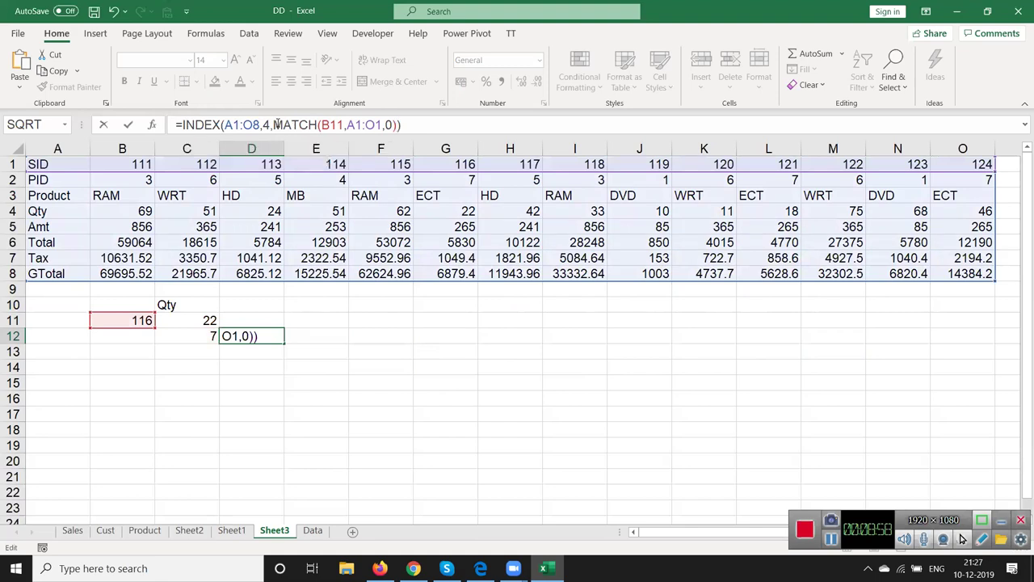
{"action": "key", "text": "ctrl+Return"}
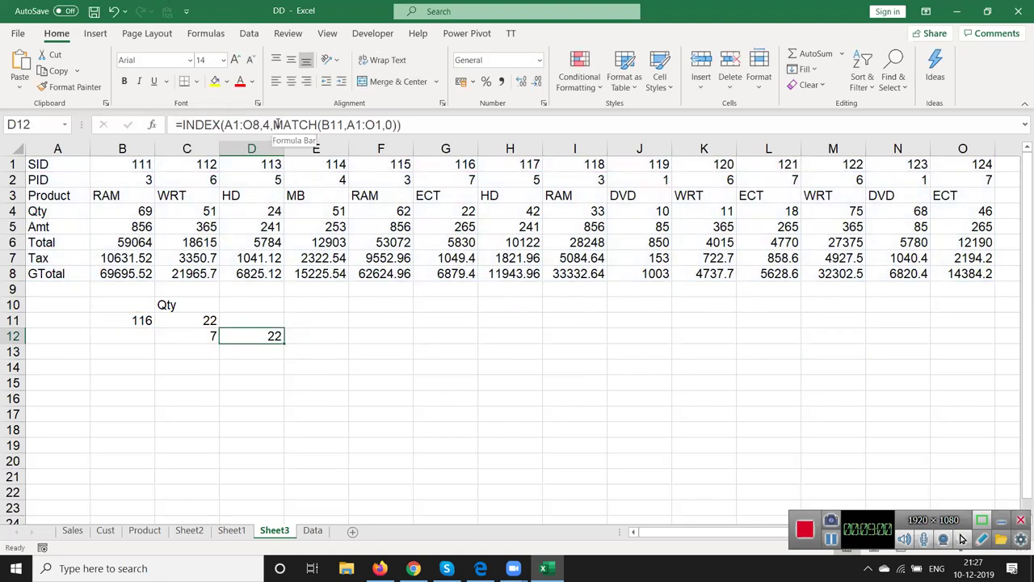
{"action": "left_click", "coordinate": [276, 124]}
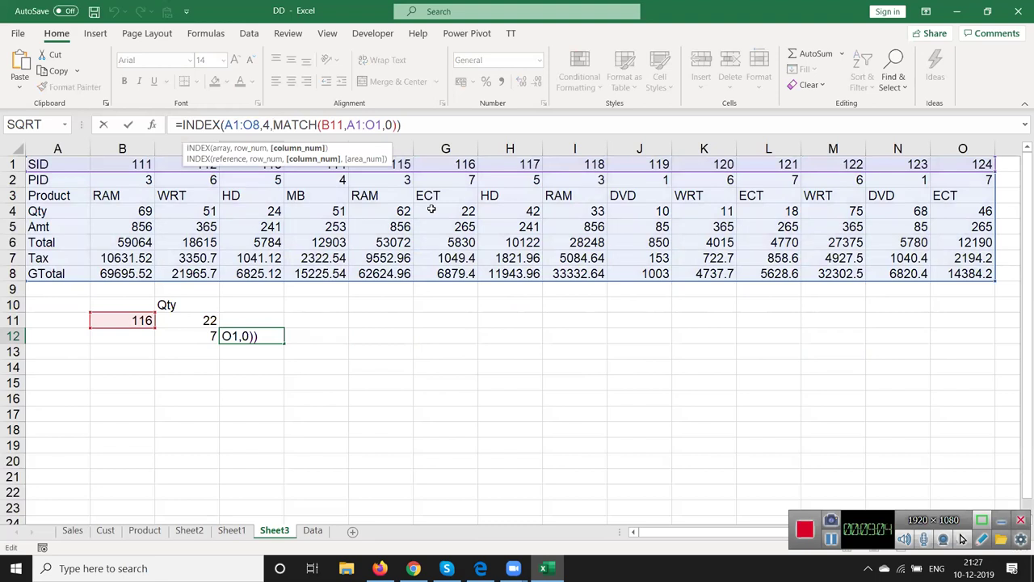
{"action": "key", "text": "ctrl+Return"}
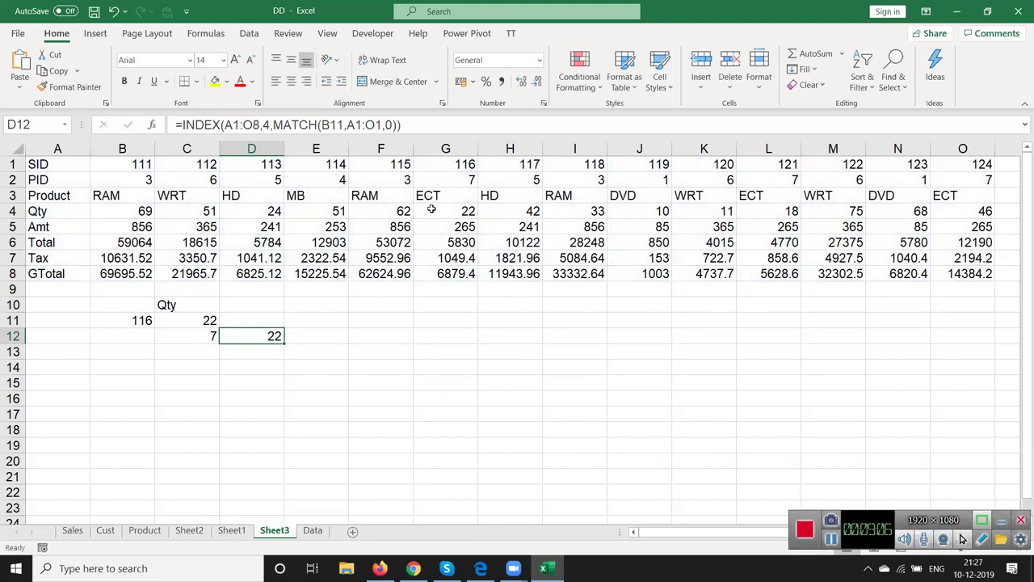
{"action": "key", "text": "Return"}
Step: Enter =OFFSET(A1,3,C12-1) in D13
{"action": "type", "text": "=of"}
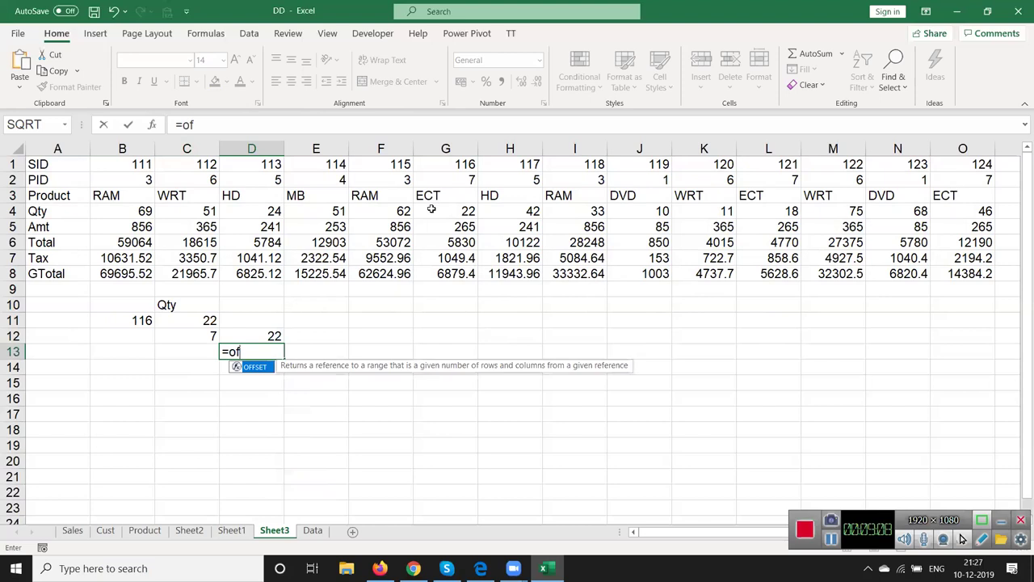
{"action": "key", "text": "Tab"}
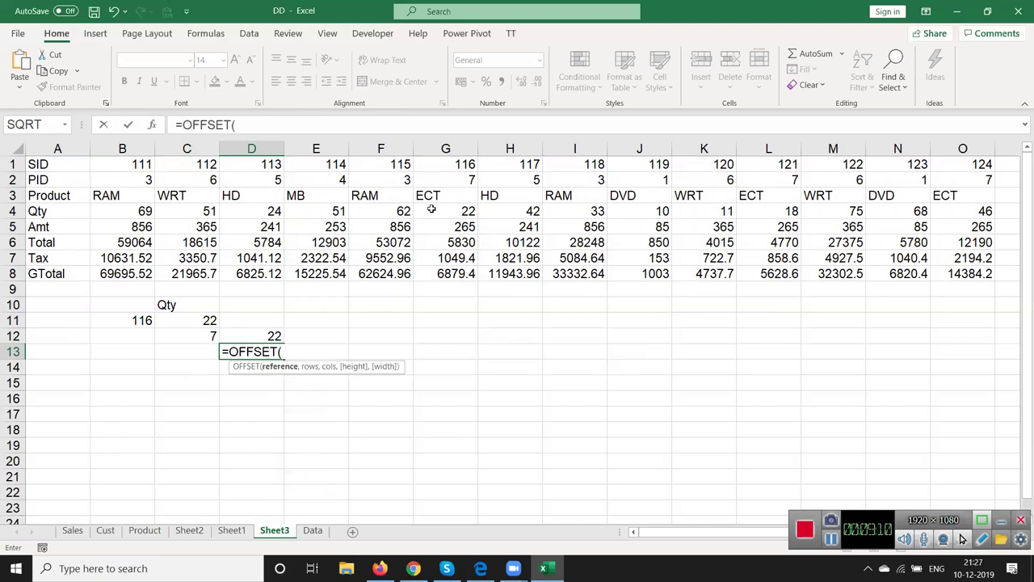
{"action": "left_click", "coordinate": [65, 166]}
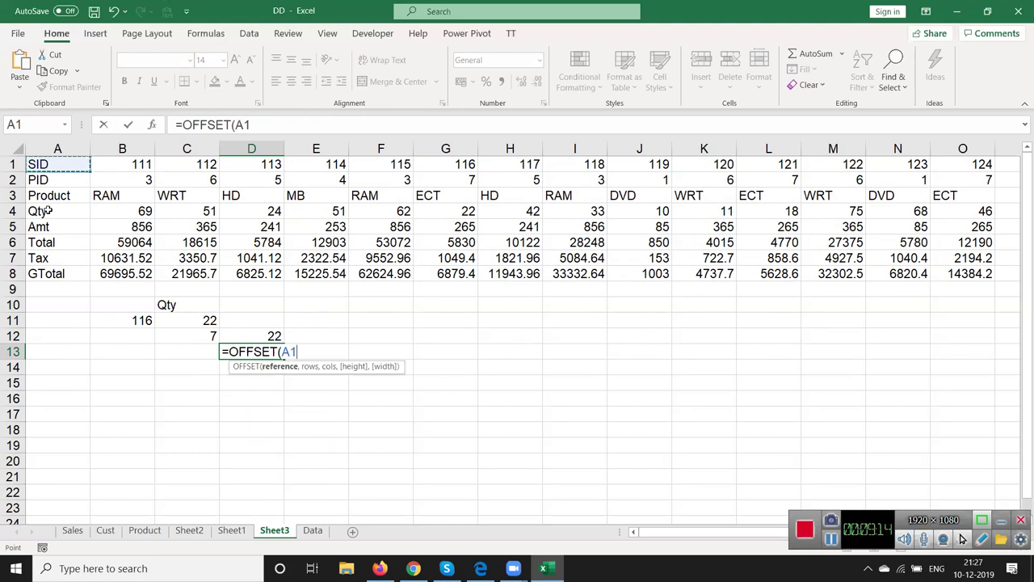
{"action": "type", "text": ","}
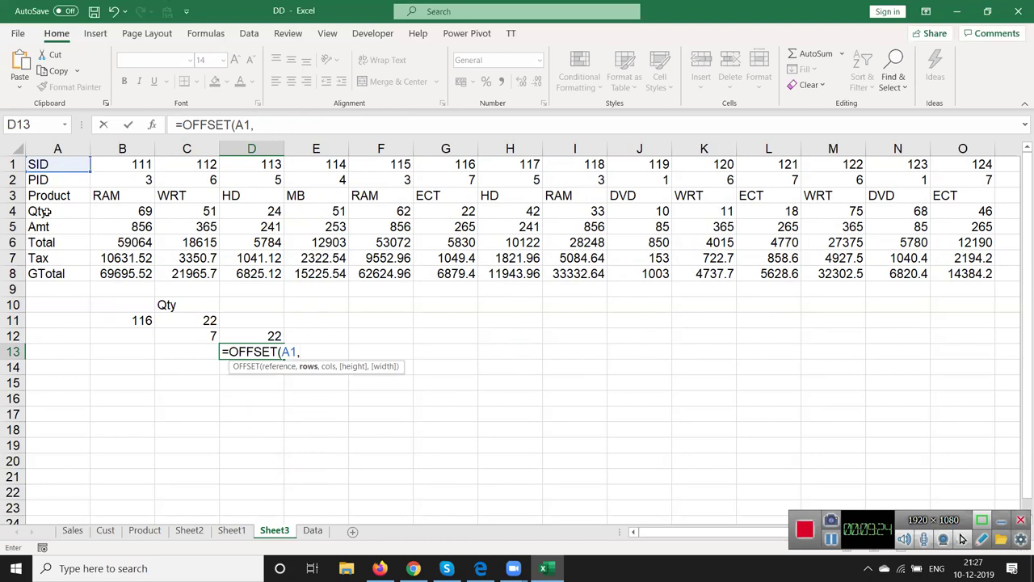
{"action": "type", "text": "3,"}
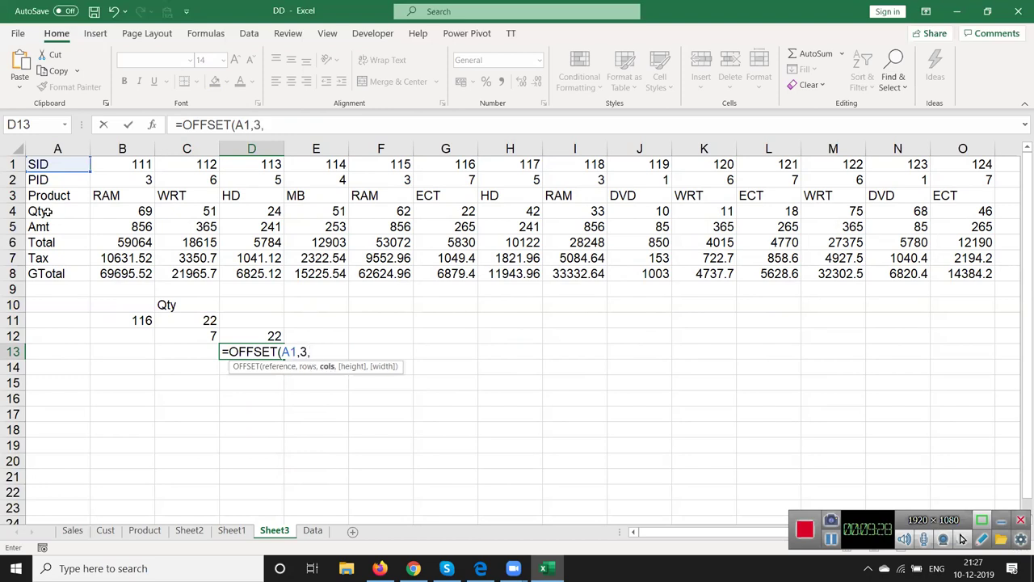
{"action": "left_click", "coordinate": [176, 334]}
{"action": "type", "text": "-1"}
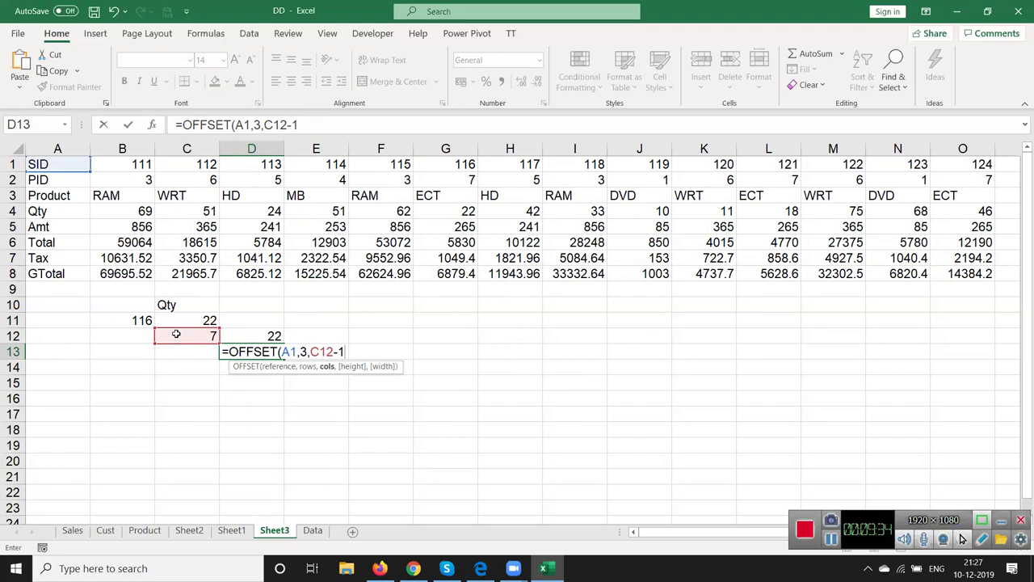
{"action": "key", "text": "Return"}
{"action": "key", "text": "Up"}
{"action": "key", "text": "Up"}
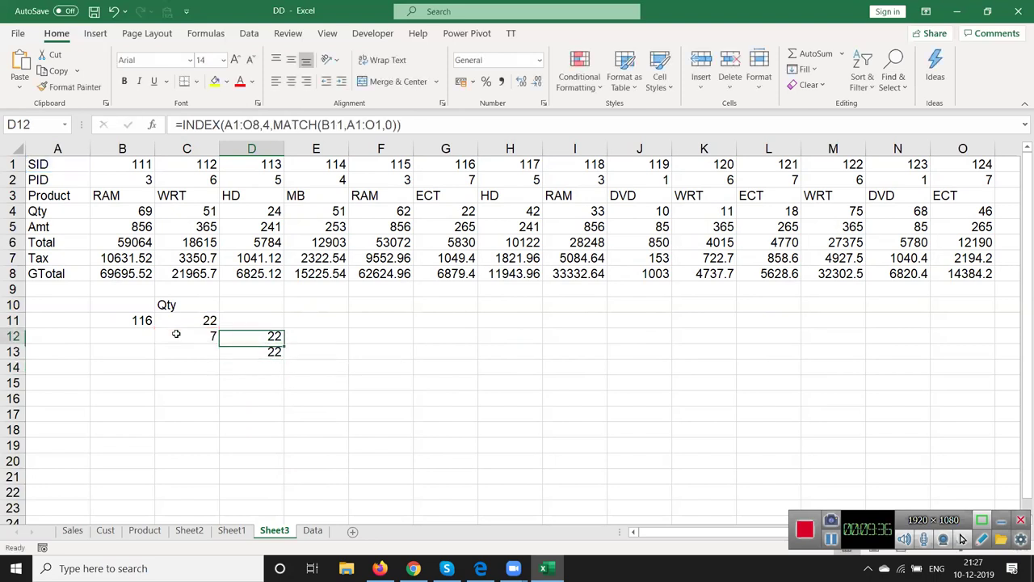
{"action": "key", "text": "Down"}
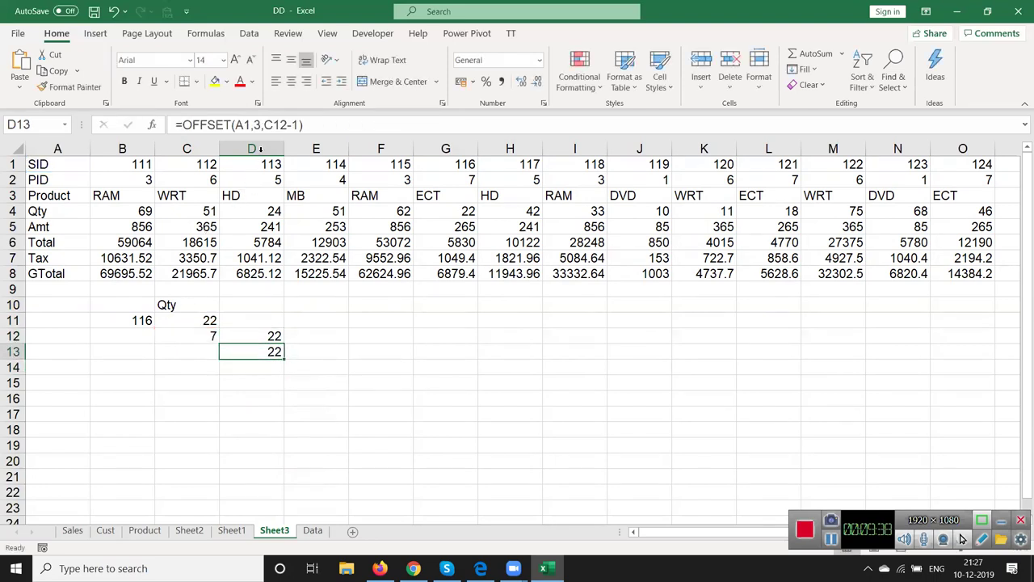
Step: Replace C12 in D13's formula with MATCH(B11,A1:O1,0), still returning 22
{"action": "left_click", "coordinate": [266, 125]}
{"action": "double_click", "coordinate": [266, 125]}
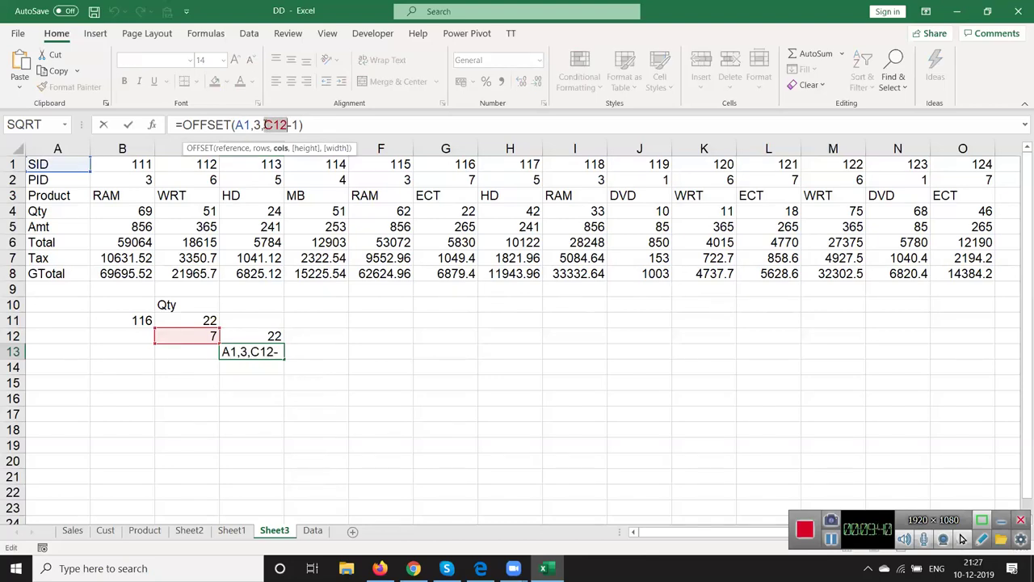
{"action": "type", "text": "MATCH(B11,A1:O1,0)"}
{"action": "key", "text": "Return"}
{"action": "key", "text": "Up"}
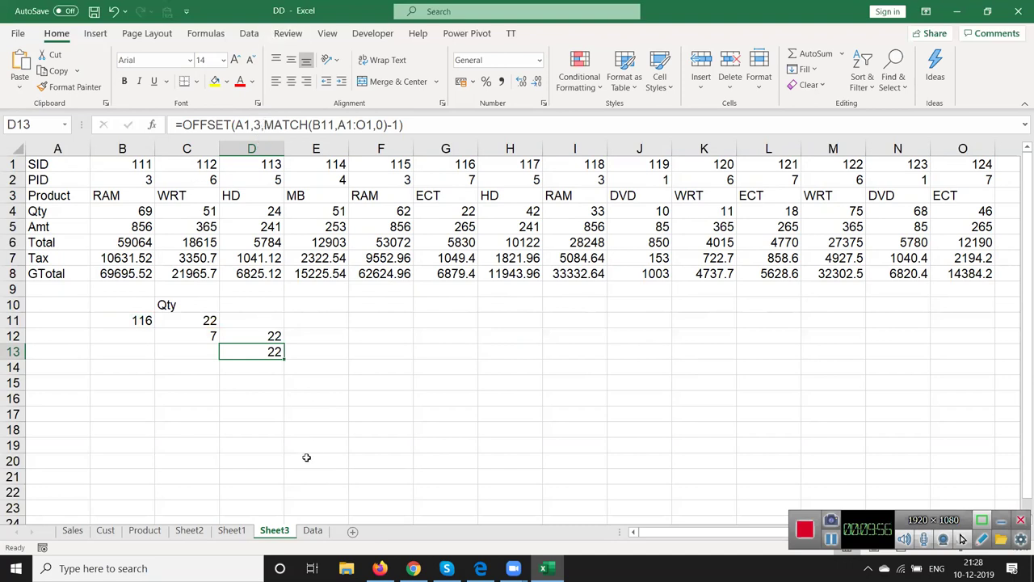
Step: Look through Sheet1, Product and Sheet2, ending on the Data sheet
{"action": "left_click", "coordinate": [232, 532]}
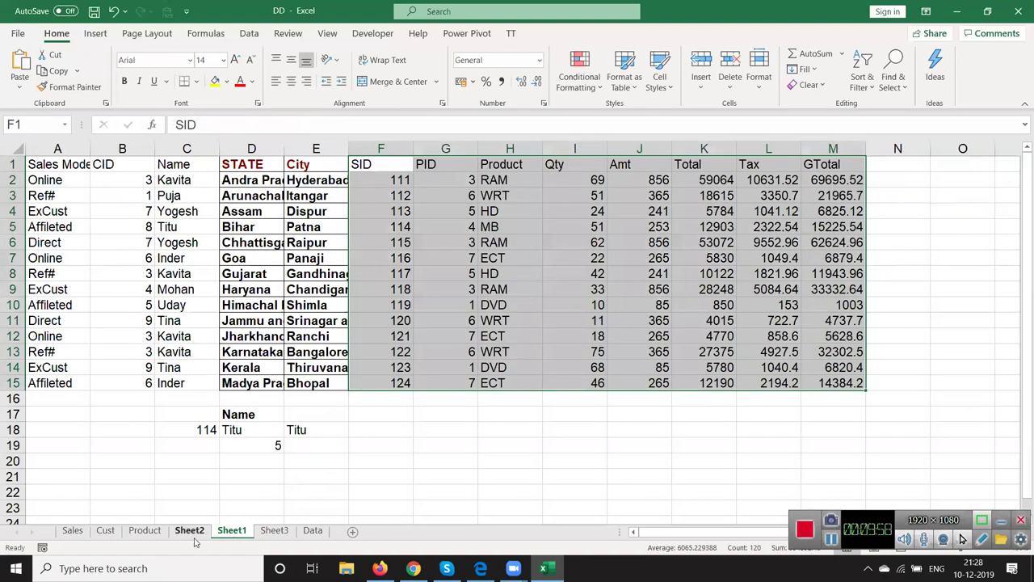
{"action": "left_click", "coordinate": [242, 334]}
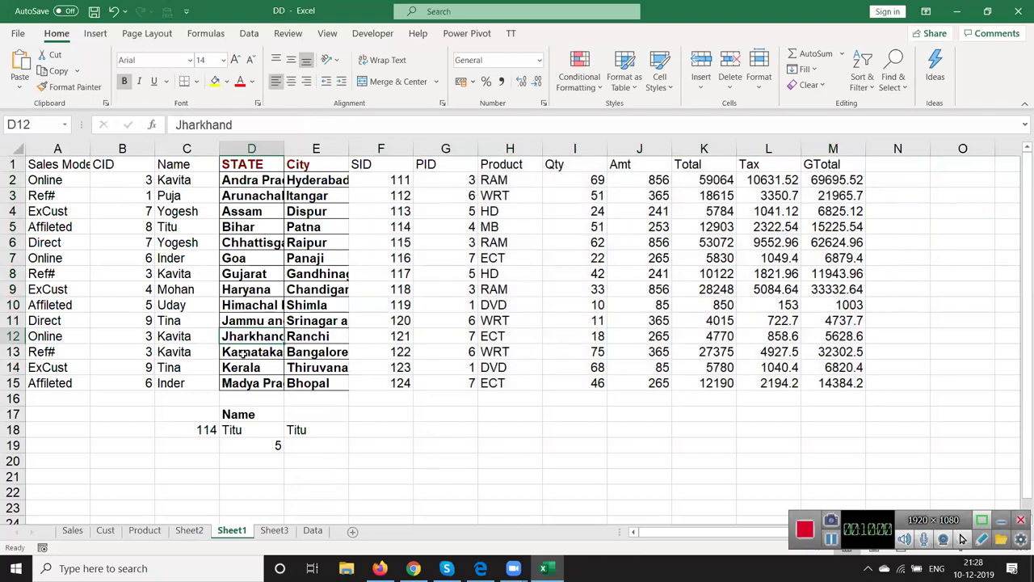
{"action": "left_click", "coordinate": [145, 531]}
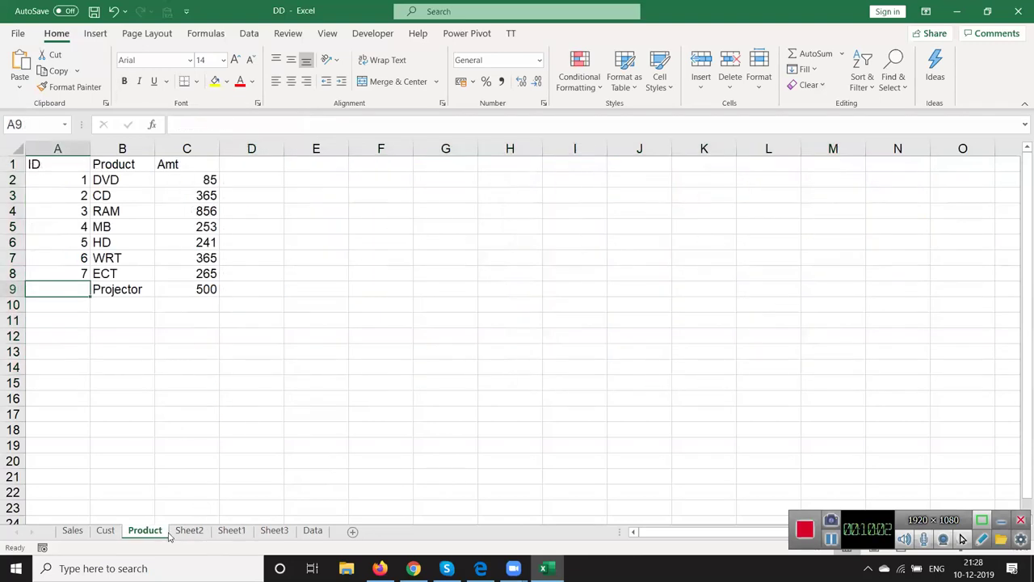
{"action": "left_click", "coordinate": [179, 535]}
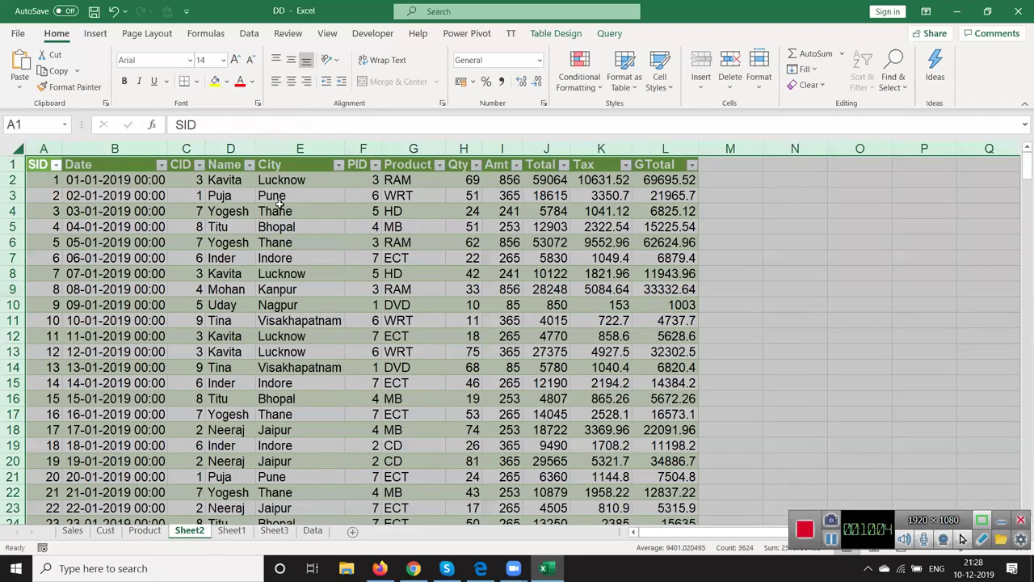
{"action": "left_click", "coordinate": [313, 531]}
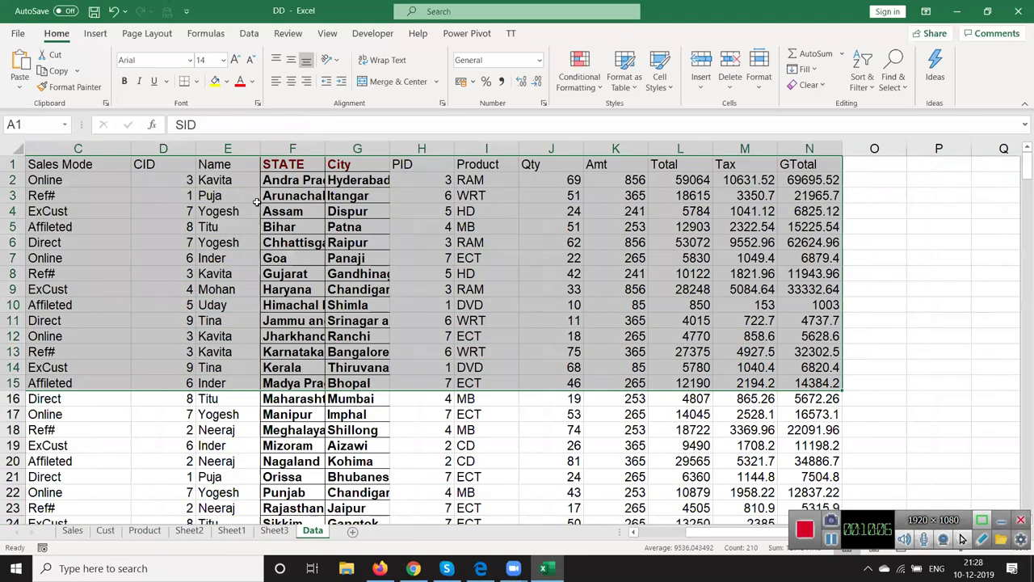
{"action": "left_click", "coordinate": [255, 197]}
Step: Select the Name column E and the Qty column J together
{"action": "left_click", "coordinate": [359, 215]}
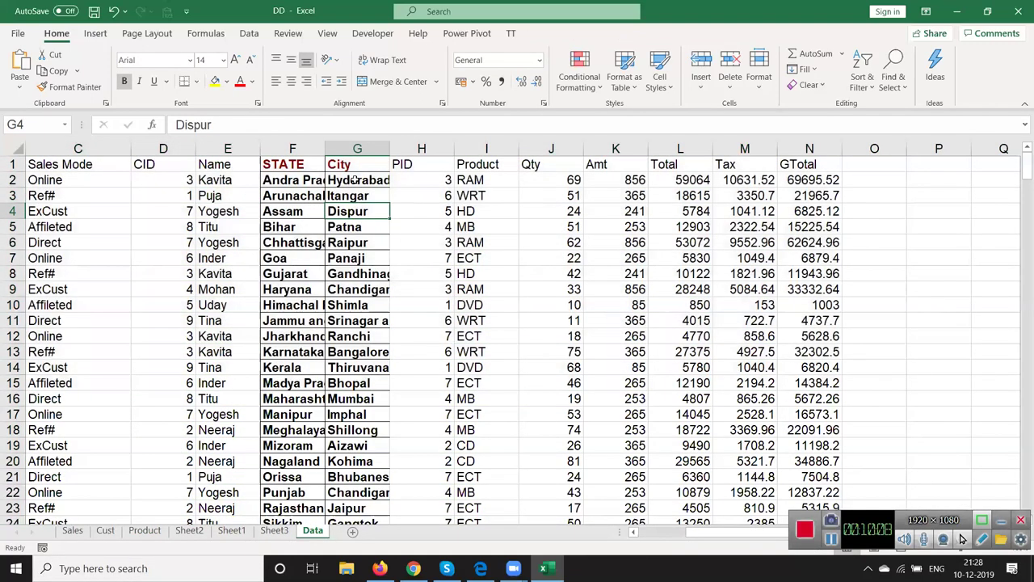
{"action": "left_click", "coordinate": [227, 151]}
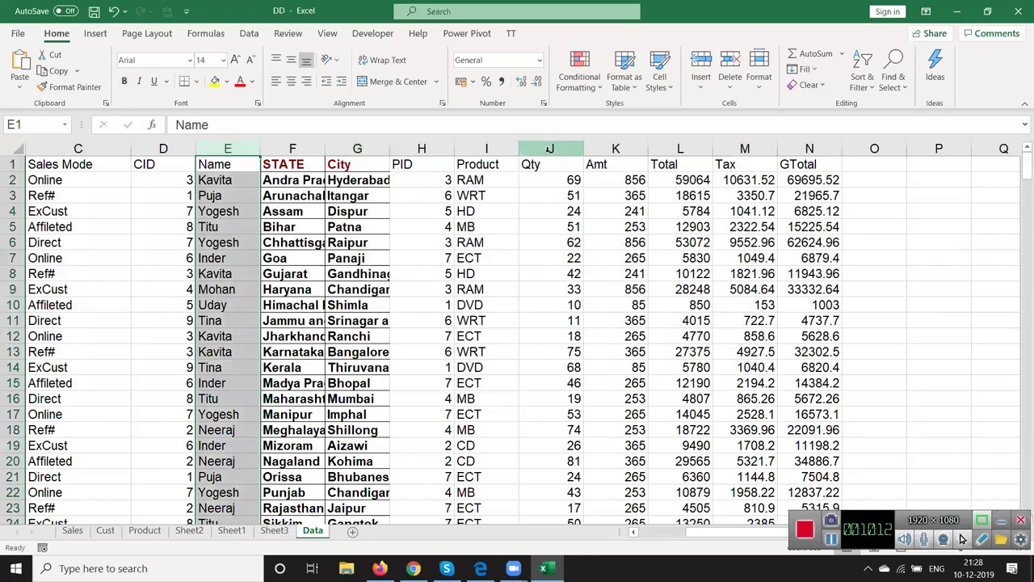
{"action": "left_click", "coordinate": [548, 150]}
Step: Copy the Name and Qty columns into A1 of a new Sheet4
{"action": "key", "text": "ctrl+c"}
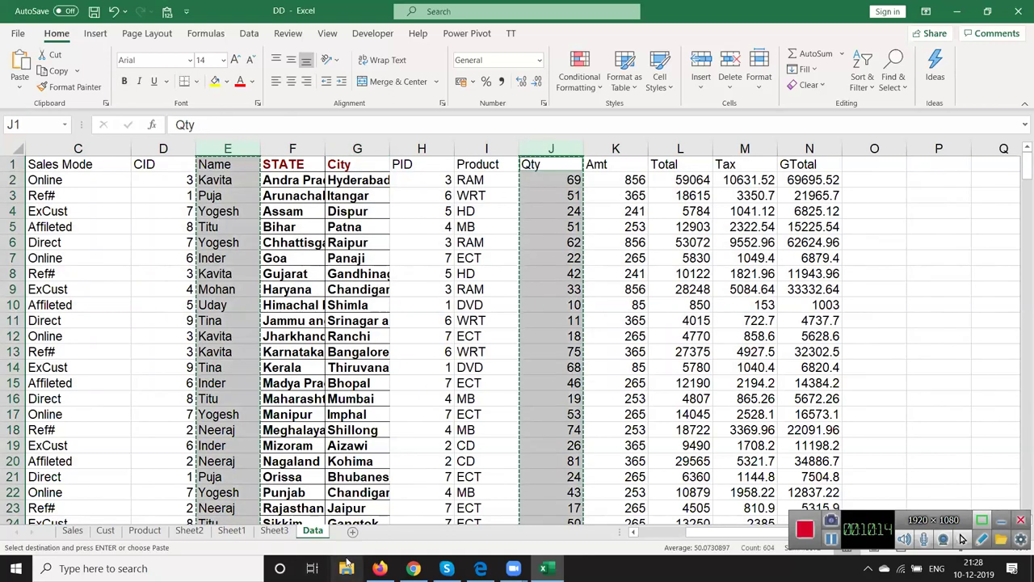
{"action": "left_click", "coordinate": [349, 533]}
{"action": "key", "text": "ctrl+v"}
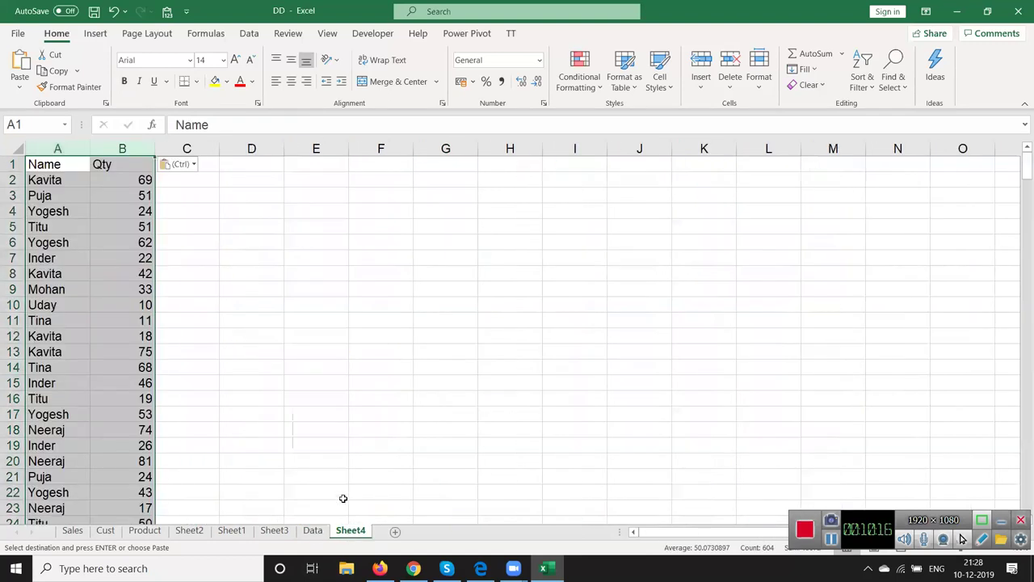
{"action": "left_click", "coordinate": [327, 337]}
{"action": "scroll", "coordinate": [327, 338], "scroll_direction": "down", "scroll_amount": 2}
{"action": "scroll", "coordinate": [329, 346], "scroll_direction": "up", "scroll_amount": 1}
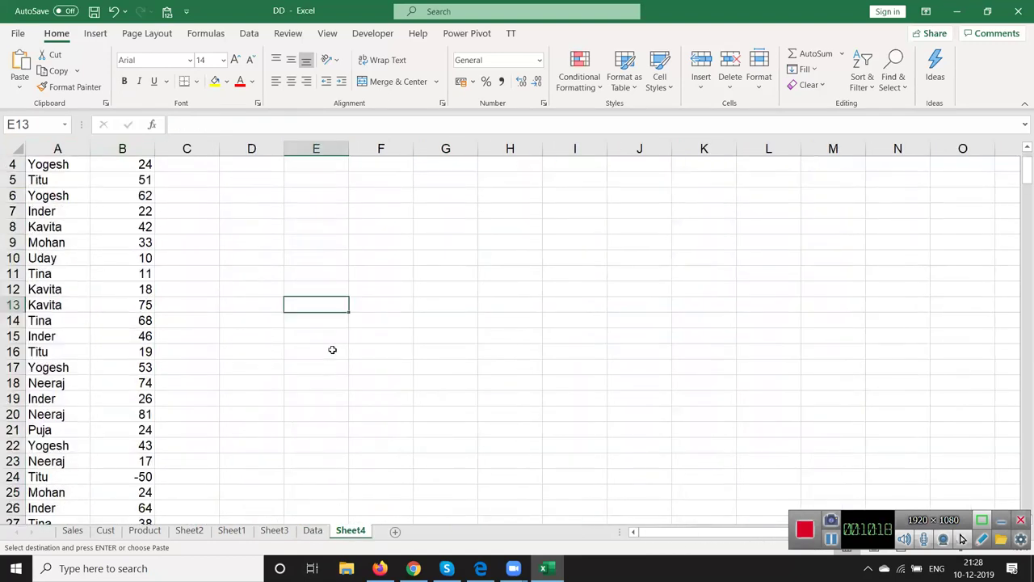
{"action": "scroll", "coordinate": [332, 351], "scroll_direction": "down", "scroll_amount": 8}
Step: Change B32 from -54 to 74 and B24 to 89
{"action": "left_click", "coordinate": [138, 228]}
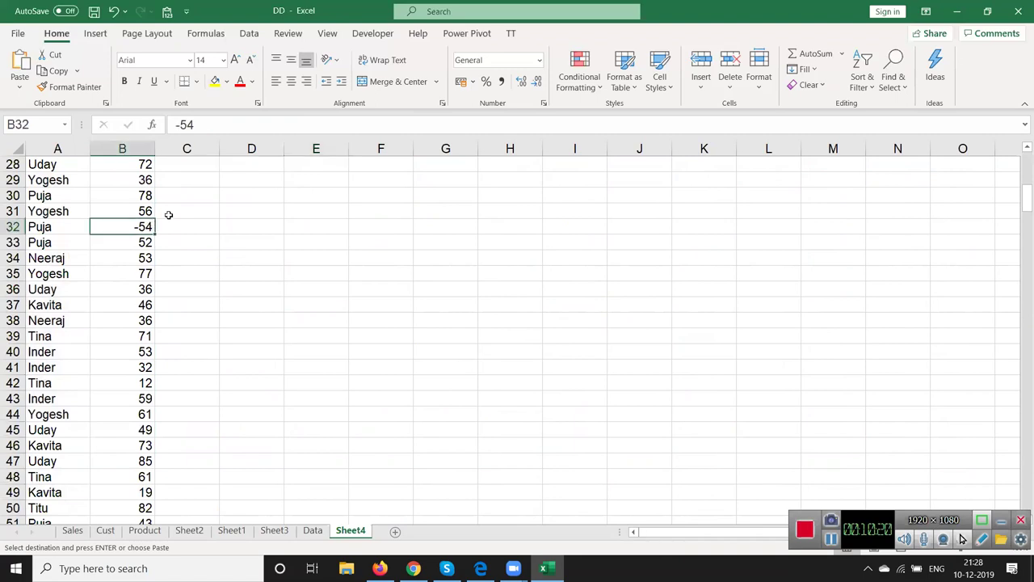
{"action": "key", "text": "F2"}
{"action": "key", "text": "BackSpace"}
{"action": "key", "text": "BackSpace"}
{"action": "key", "text": "BackSpace"}
{"action": "type", "text": "74"}
{"action": "key", "text": "Return"}
{"action": "scroll", "coordinate": [254, 319], "scroll_direction": "up", "scroll_amount": 4}
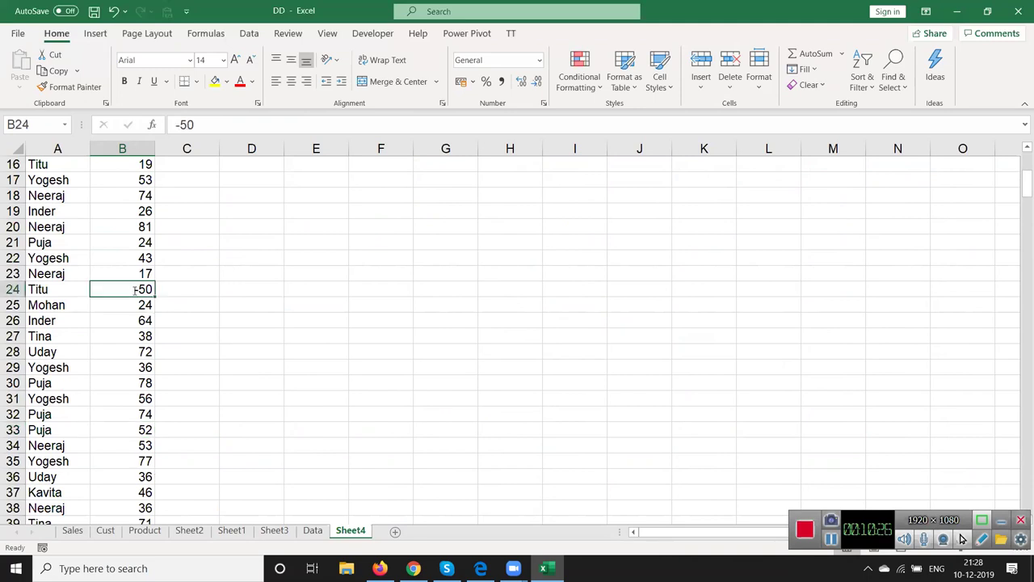
{"action": "type", "text": "89"}
{"action": "left_click", "coordinate": [224, 260]}
{"action": "scroll", "coordinate": [245, 272], "scroll_direction": "up", "scroll_amount": 5}
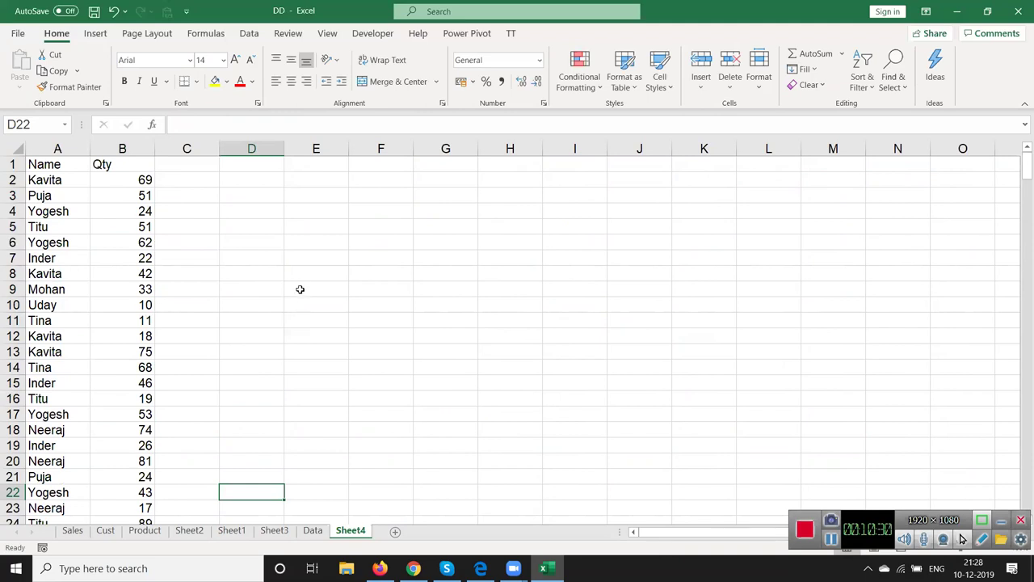
{"action": "left_click", "coordinate": [279, 273]}
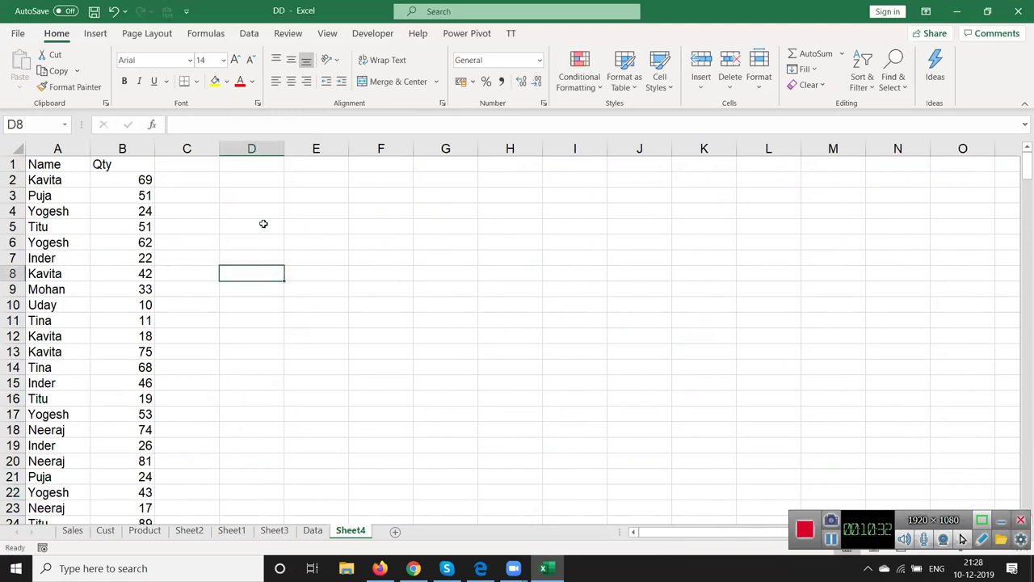
{"action": "left_click", "coordinate": [249, 196]}
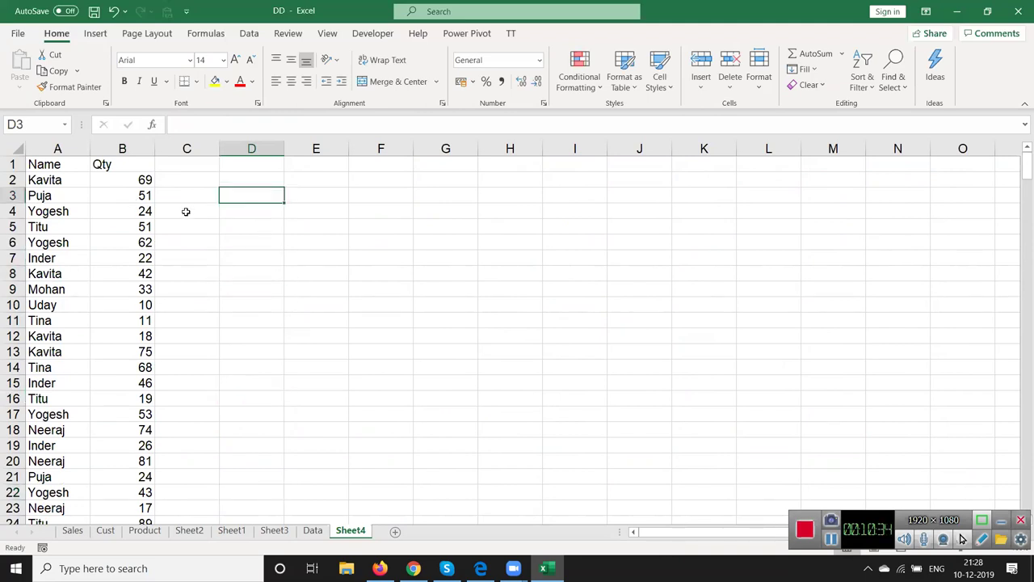
Step: Enter a trial =MAX formula over column B in D3, showing 90
{"action": "type", "text": "=max"}
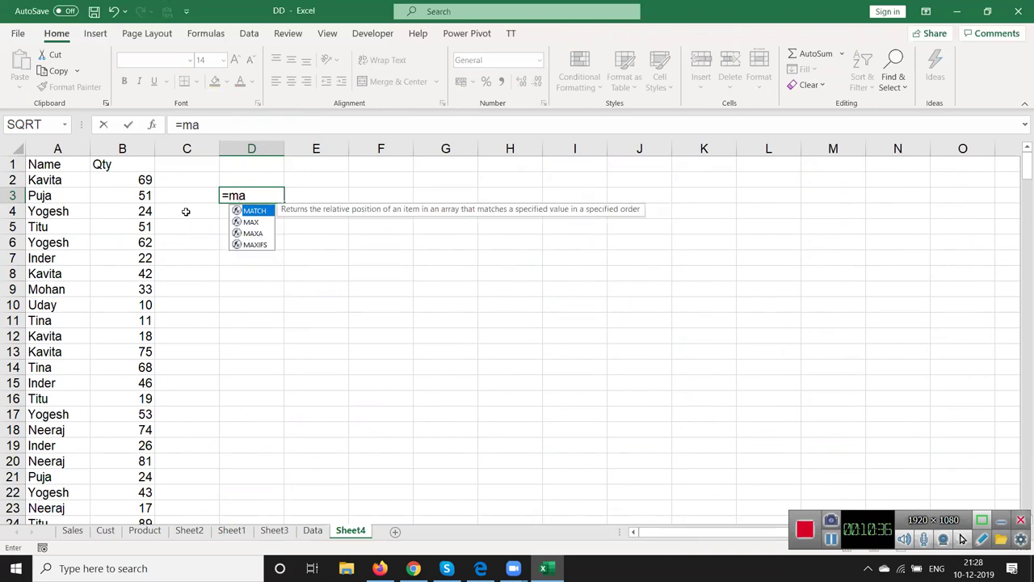
{"action": "key", "text": "Left"}
{"action": "key", "text": "Left"}
{"action": "key", "text": "Right"}
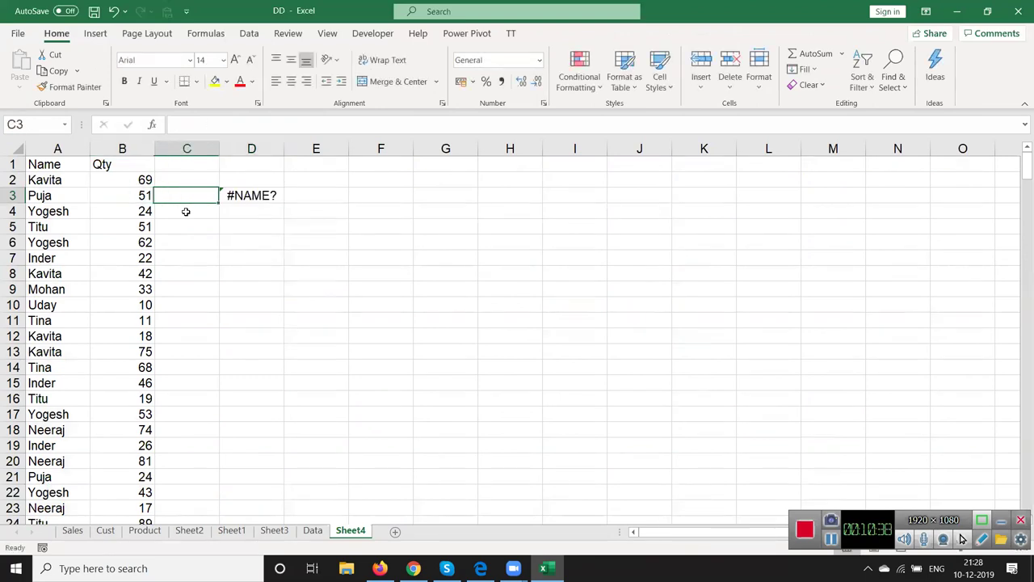
{"action": "key", "text": "Right"}
{"action": "type", "text": "=max"}
{"action": "key", "text": "Tab"}
{"action": "key", "text": "Left"}
{"action": "key", "text": "Left"}
{"action": "key", "text": "Left"}
{"action": "key", "text": "ctrl+space"}
{"action": "key", "text": "Right"}
{"action": "key", "text": "ctrl+space"}
{"action": "key", "text": "ctrl+Return"}
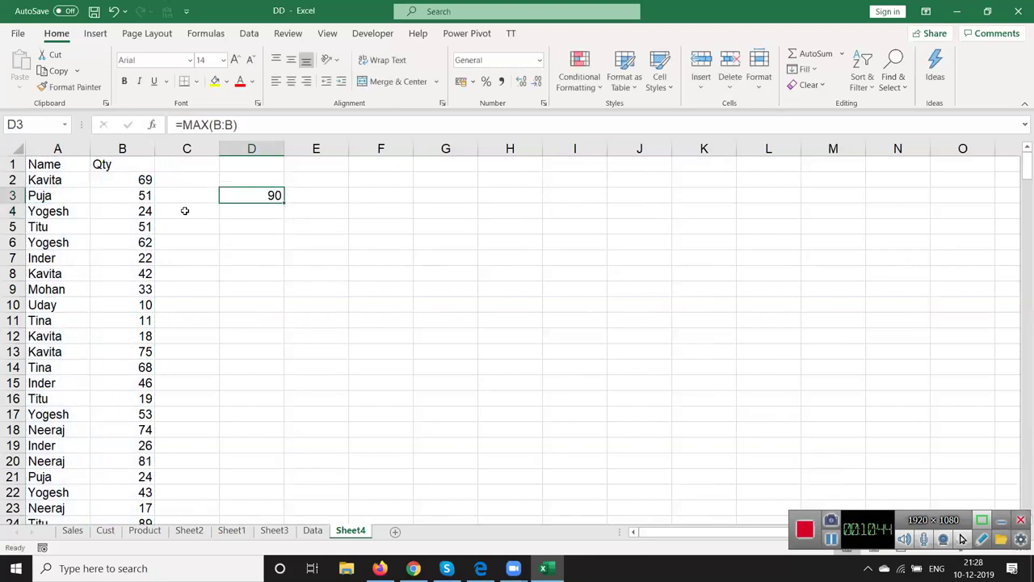
Step: Enter trial values 1 in E3 and 18 in D6
{"action": "key", "text": "Right"}
{"action": "type", "text": "1"}
{"action": "key", "text": "ctrl+Return"}
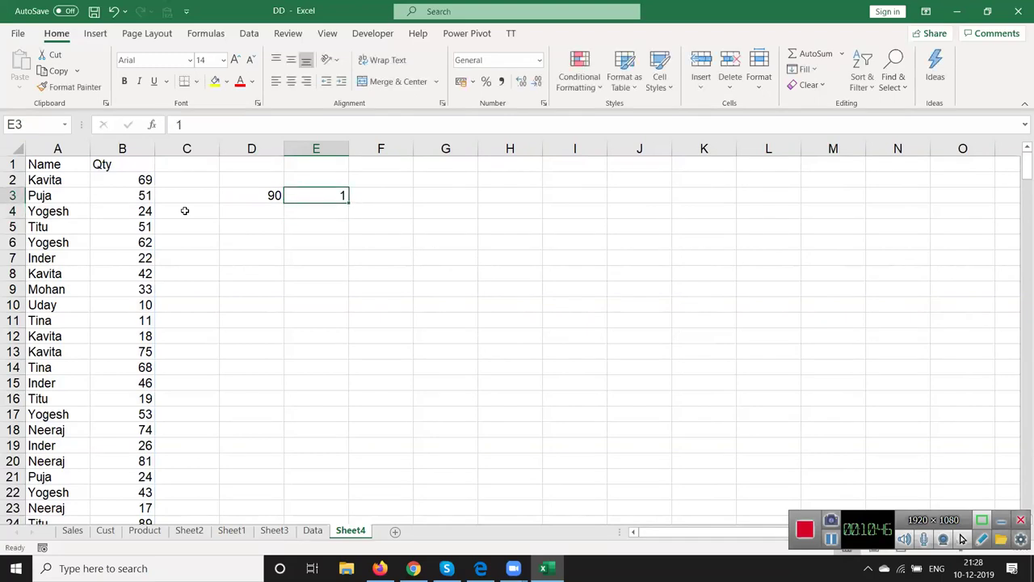
{"action": "key", "text": "Right"}
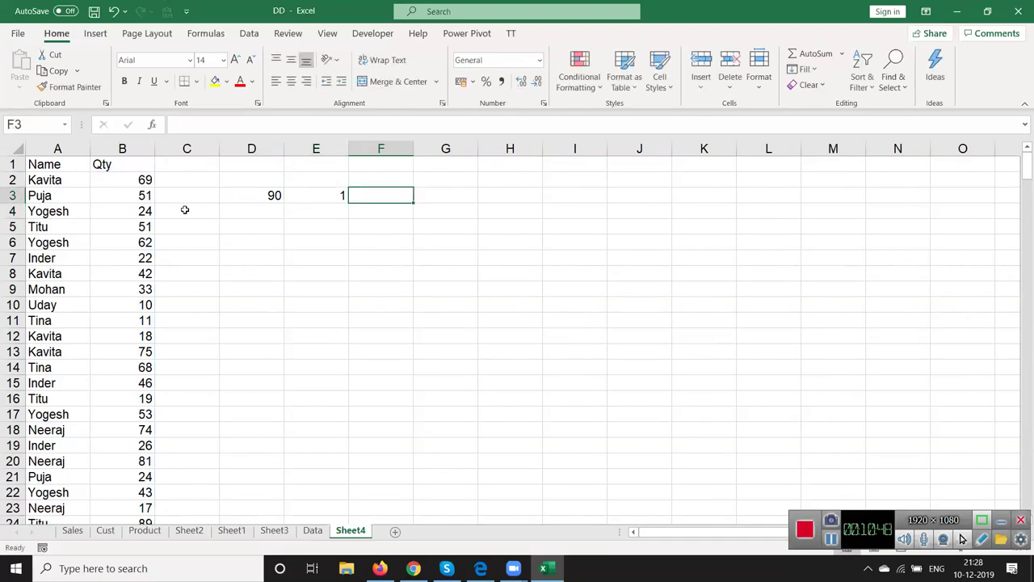
{"action": "key", "text": "Left"}
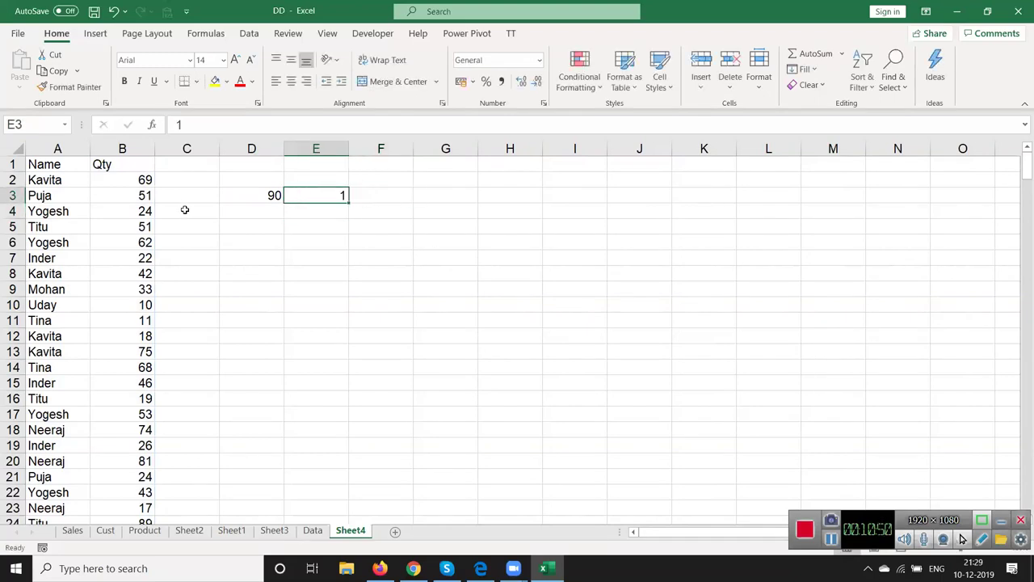
{"action": "key", "text": "Left"}
{"action": "key", "text": "Left"}
{"action": "key", "text": "Right"}
{"action": "key", "text": "Right"}
{"action": "key", "text": "Down"}
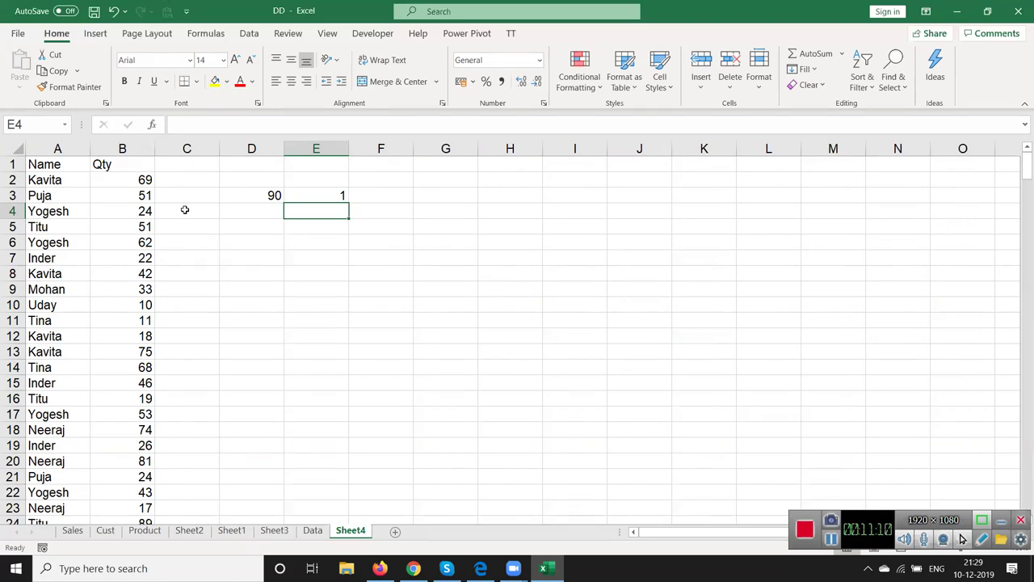
{"action": "key", "text": "Down"}
{"action": "key", "text": "Down"}
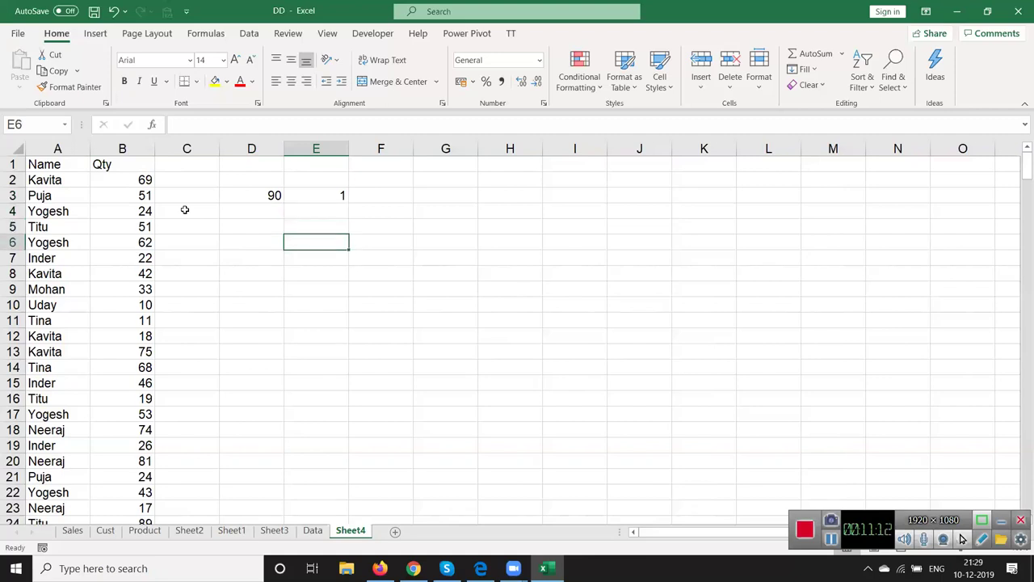
{"action": "key", "text": "Left"}
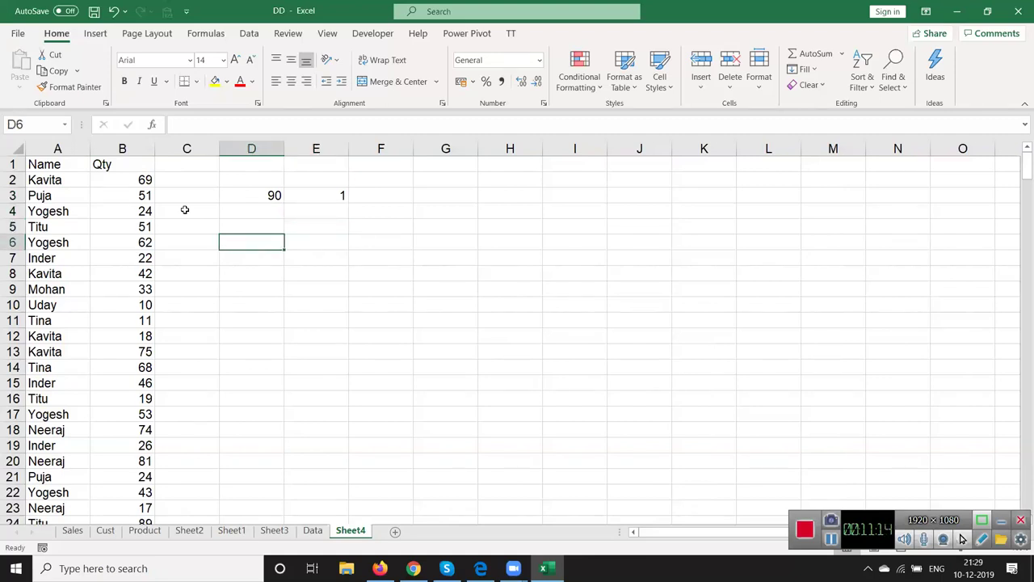
{"action": "type", "text": "18"}
{"action": "key", "text": "Tab"}
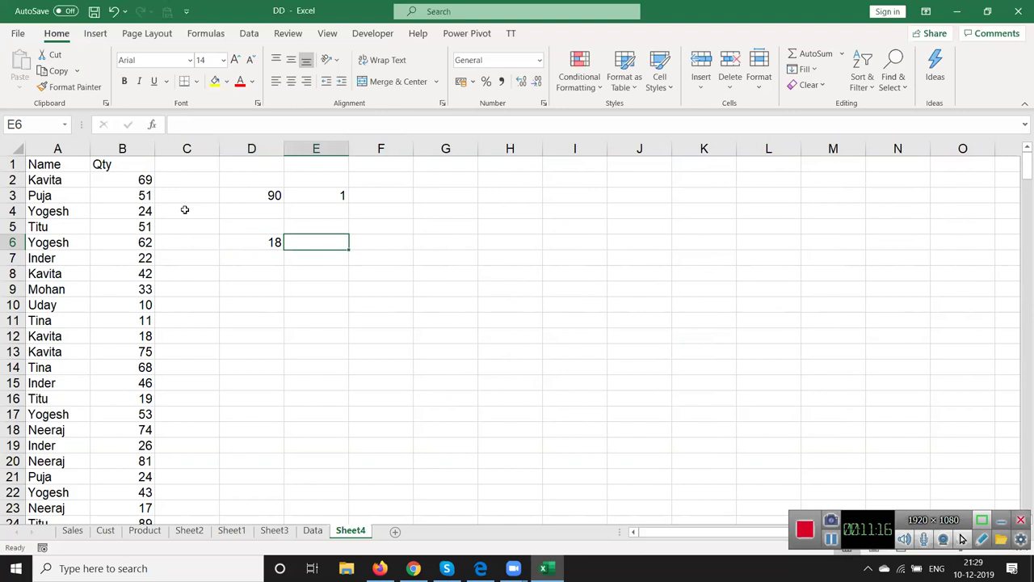
Step: Cancel the unfinished =rank entry and clear the trial block D3:F6
{"action": "type", "text": "=ra"}
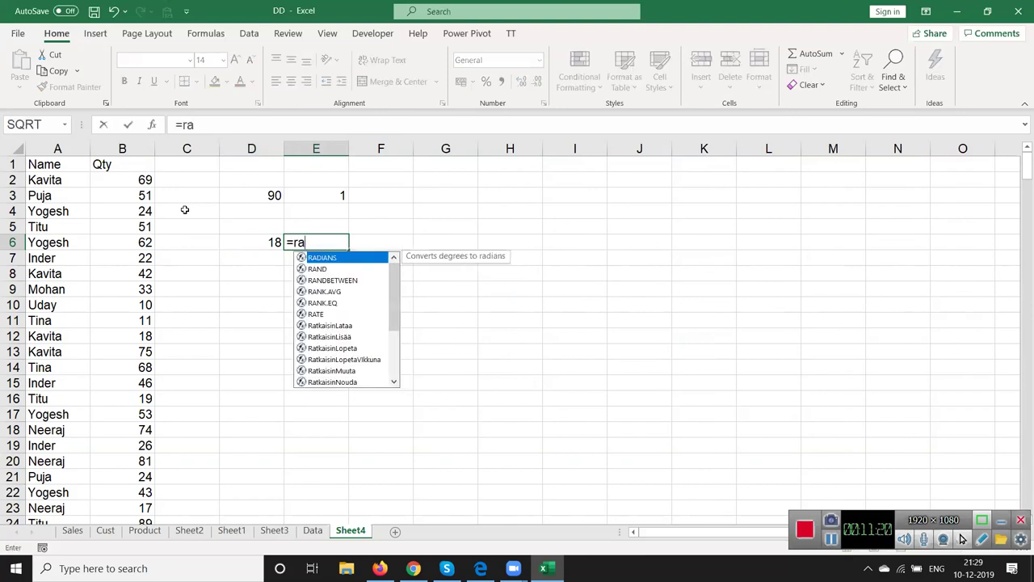
{"action": "type", "text": "nk"}
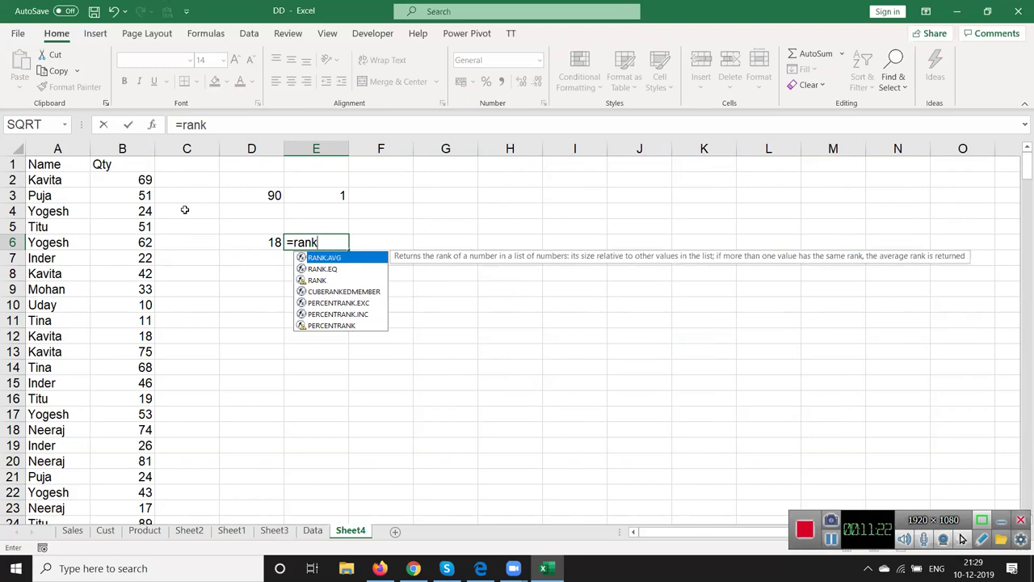
{"action": "key", "text": "Escape"}
{"action": "key", "text": "Up"}
{"action": "key", "text": "Up"}
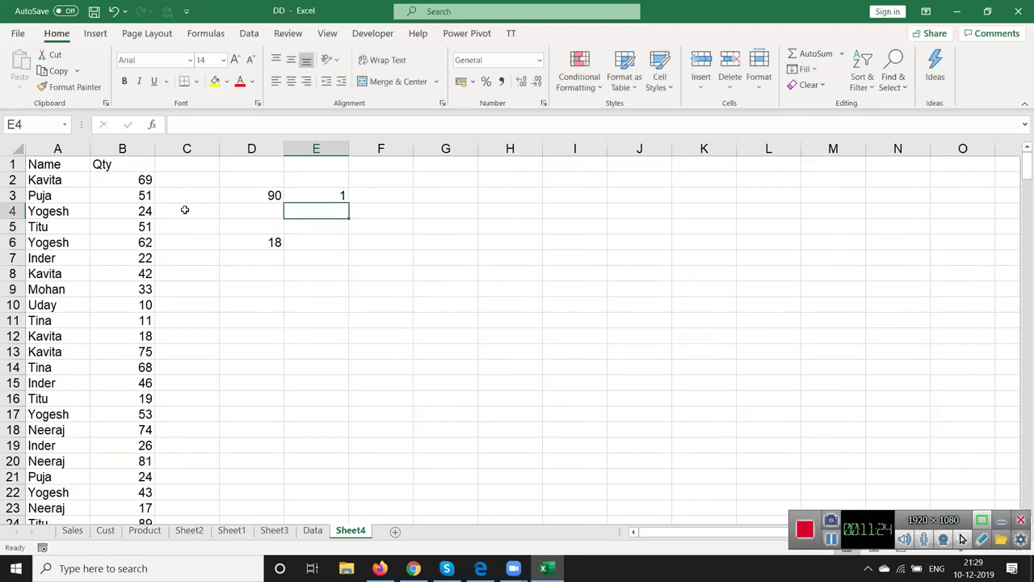
{"action": "key", "text": "Up"}
{"action": "key", "text": "Left"}
{"action": "key", "text": "shift+Right"}
{"action": "key", "text": "shift+Right"}
{"action": "key", "text": "shift+Down"}
{"action": "key", "text": "shift+Down"}
{"action": "key", "text": "shift+Down"}
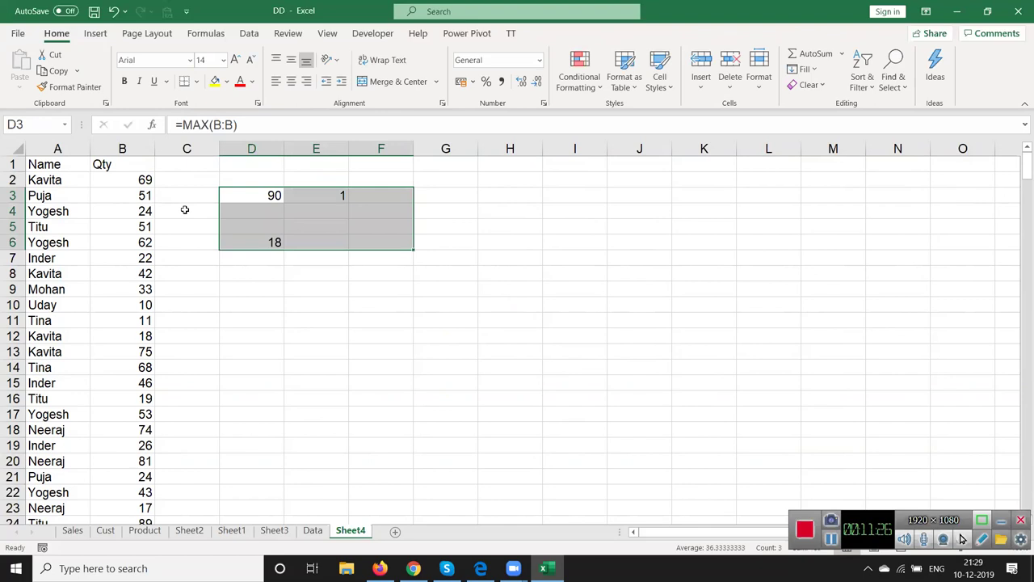
{"action": "key", "text": "Delete"}
{"action": "key", "text": "Up"}
{"action": "key", "text": "Down"}
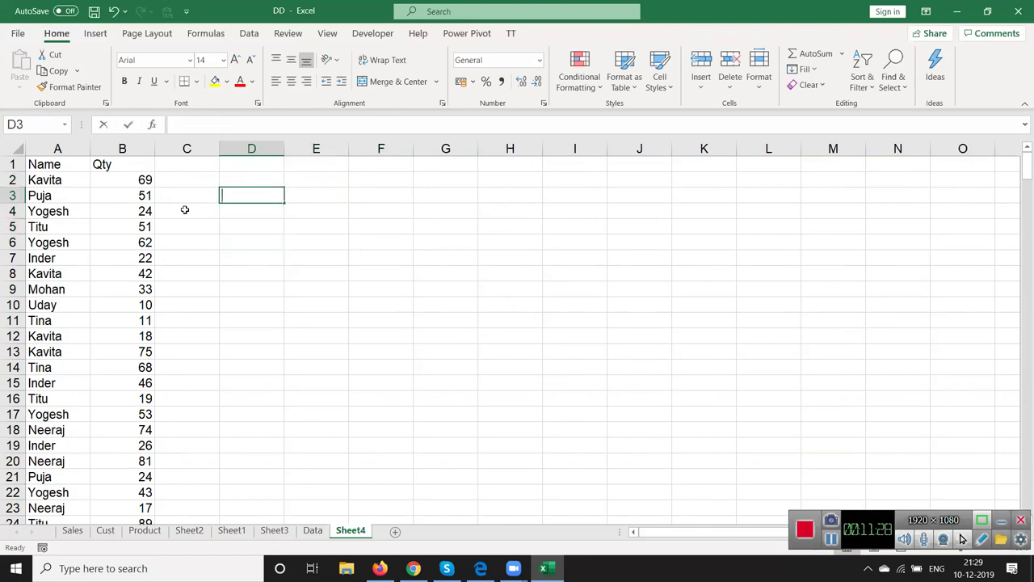
Step: Type the 'Top 5' heading in D3 and ranks 1 to 5 in D4:D8
{"action": "type", "text": "Top 5"}
{"action": "key", "text": "Return"}
{"action": "key", "text": "Down"}
{"action": "key", "text": "Up"}
{"action": "type", "text": "1"}
{"action": "key", "text": "Return"}
{"action": "type", "text": "2"}
{"action": "key", "text": "Return"}
{"action": "type", "text": "3"}
{"action": "key", "text": "Return"}
{"action": "type", "text": "4"}
{"action": "key", "text": "Return"}
{"action": "type", "text": "5"}
{"action": "key", "text": "Tab"}
Step: Enter =LARGE(B:B,D4) in E4 and fill it to E8, giving 89, 81, 75, 74, 69
{"action": "key", "text": "Up"}
{"action": "key", "text": "Up"}
{"action": "key", "text": "Up"}
{"action": "key", "text": "Up"}
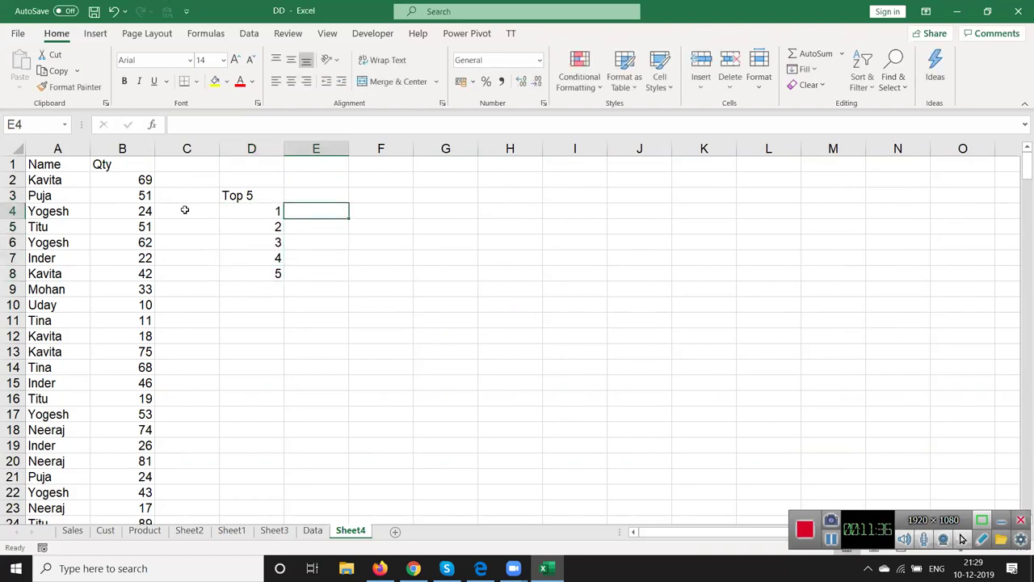
{"action": "type", "text": "=lar"}
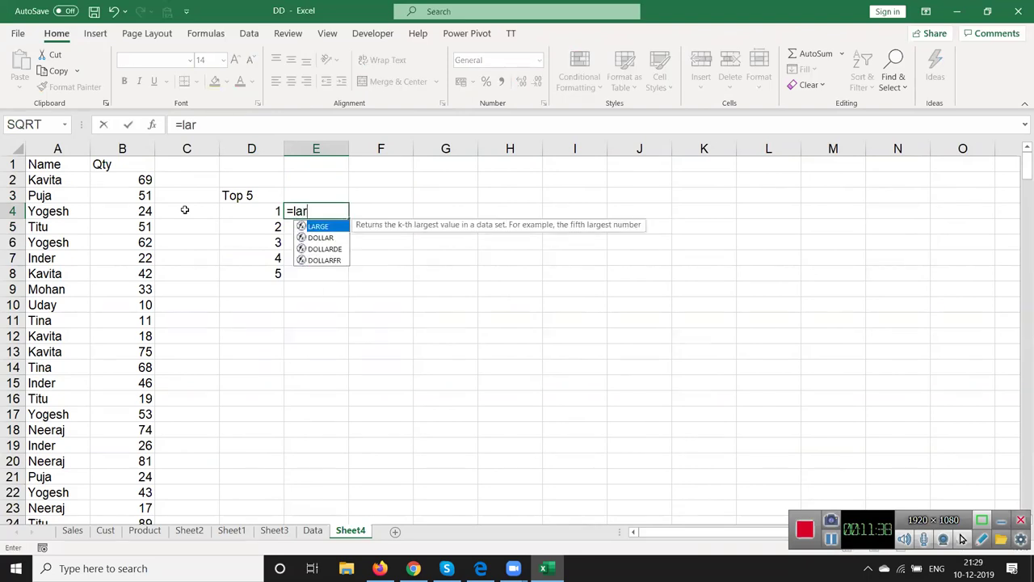
{"action": "key", "text": "Tab"}
{"action": "key", "text": "Left"}
{"action": "key", "text": "Left"}
{"action": "key", "text": "Left"}
{"action": "key", "text": "ctrl+space"}
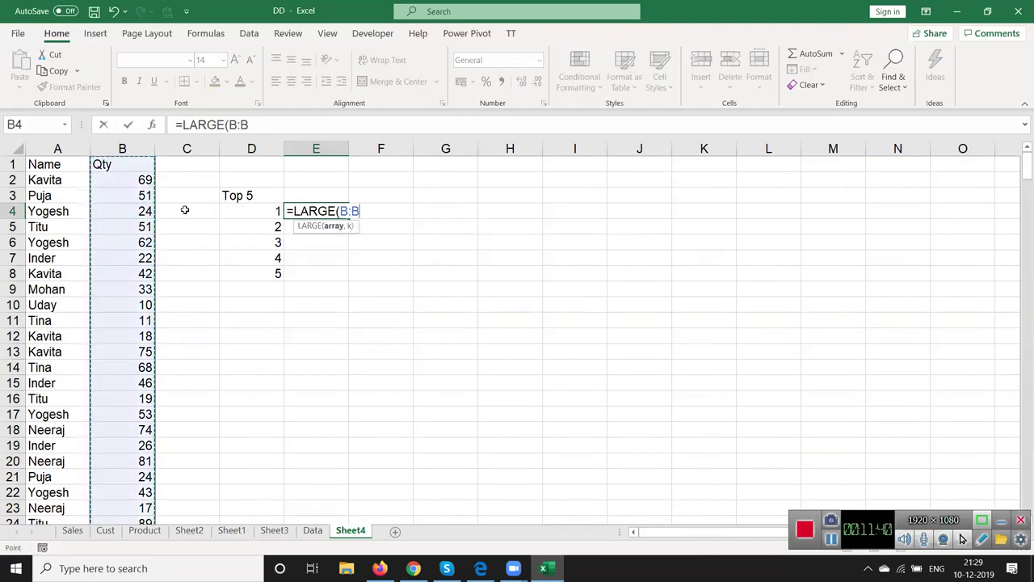
{"action": "type", "text": ","}
{"action": "key", "text": "Left"}
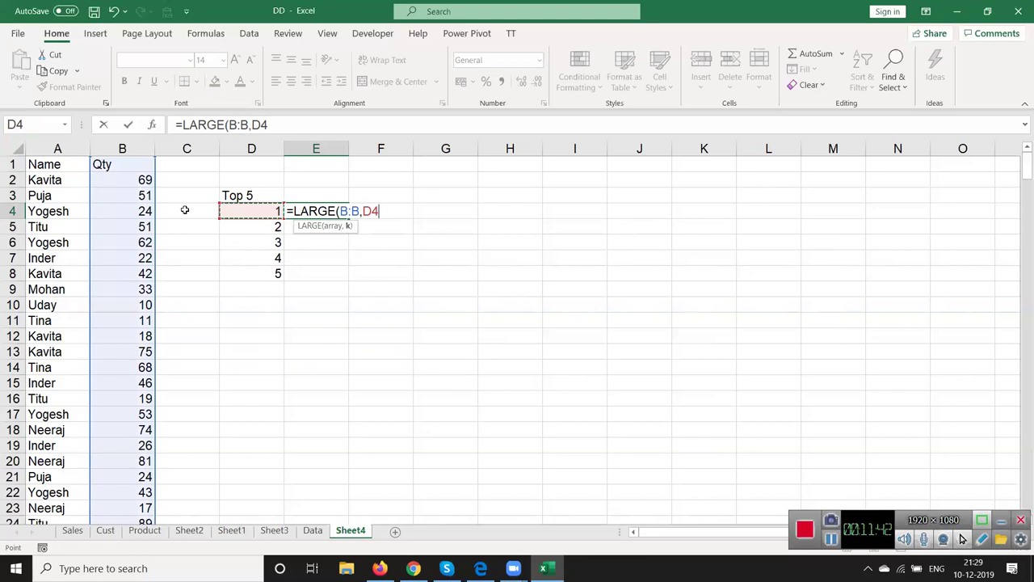
{"action": "type", "text": ")"}
{"action": "key", "text": "Return"}
Step: Delete the extra rows 25 to 302 below the data
{"action": "key", "text": "Left"}
{"action": "key", "text": "Down"}
{"action": "key", "text": "Down"}
{"action": "key", "text": "Down"}
{"action": "key", "text": "Right"}
{"action": "key", "text": "ctrl+shift+Up"}
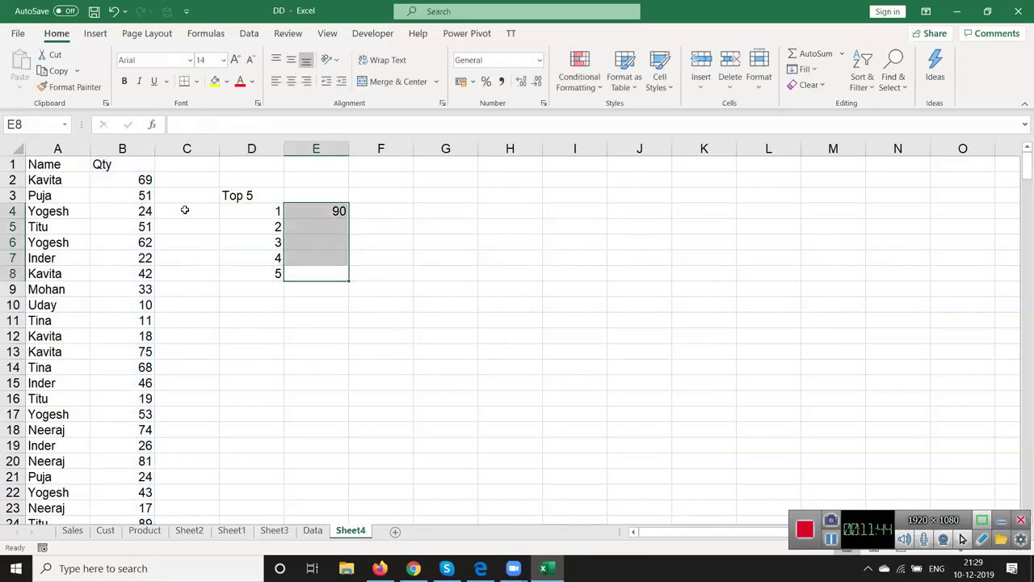
{"action": "key", "text": "ctrl+d"}
{"action": "key", "text": "Left"}
{"action": "key", "text": "Left"}
{"action": "key", "text": "Left"}
{"action": "key", "text": "Left"}
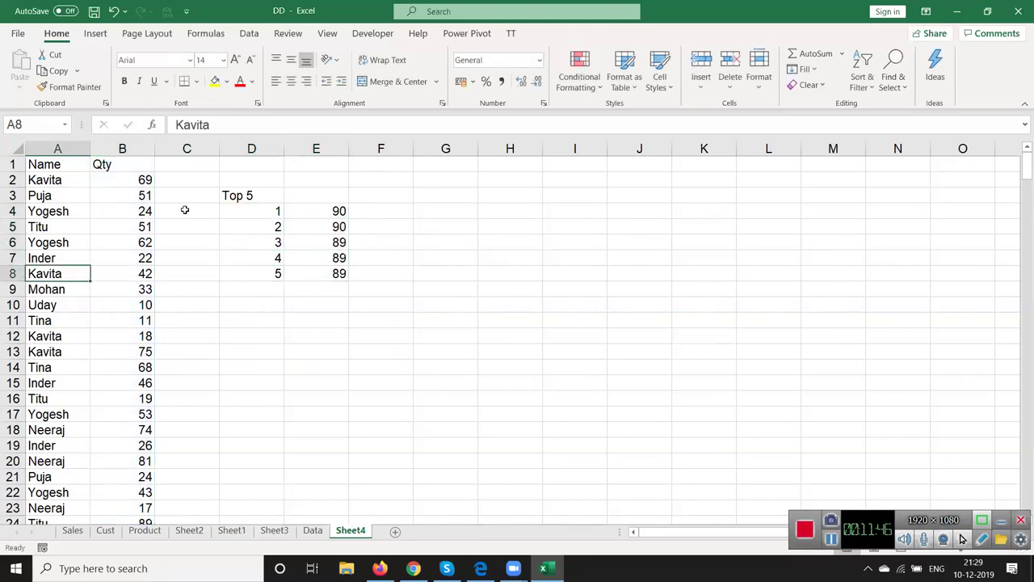
{"action": "key", "text": "ctrl+Down"}
{"action": "key", "text": "Up"}
{"action": "key", "text": "Up"}
{"action": "key", "text": "Up"}
{"action": "key", "text": "Up"}
{"action": "key", "text": "Up"}
{"action": "key", "text": "Up"}
{"action": "key", "text": "Up"}
{"action": "key", "text": "ctrl+Up"}
{"action": "key", "text": "Down"}
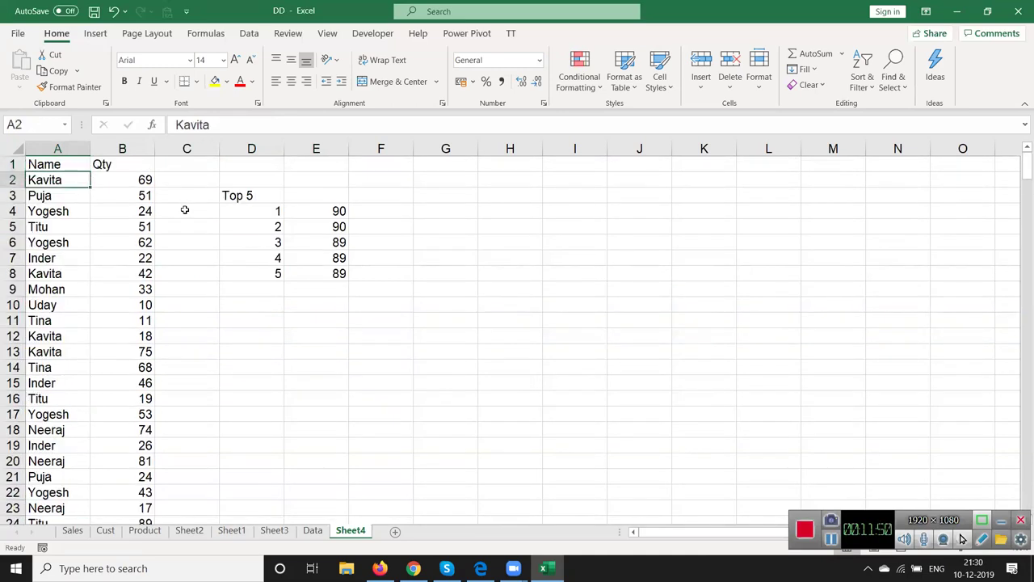
{"action": "key", "text": "Page_Down"}
{"action": "key", "text": "Page_Down"}
{"action": "key", "text": "Page_Down"}
{"action": "key", "text": "Page_Up"}
{"action": "key", "text": "Page_Up"}
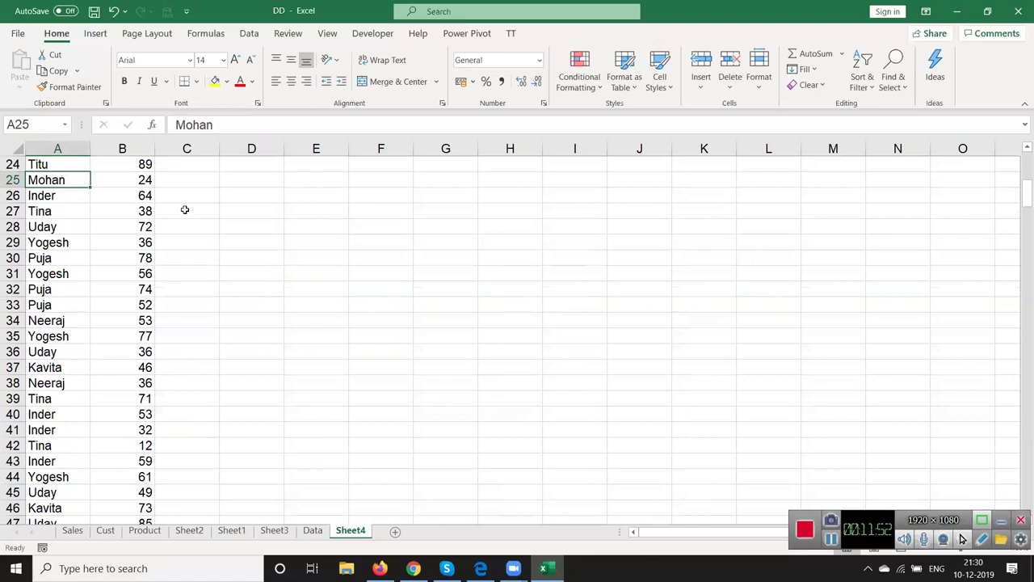
{"action": "key", "text": "shift+Right"}
{"action": "key", "text": "ctrl+shift+Down"}
{"action": "key", "text": "ctrl+BackSpace"}
Step: Return to the Top 5 table to check the LARGE formula in E4
{"action": "key", "text": "Up"}
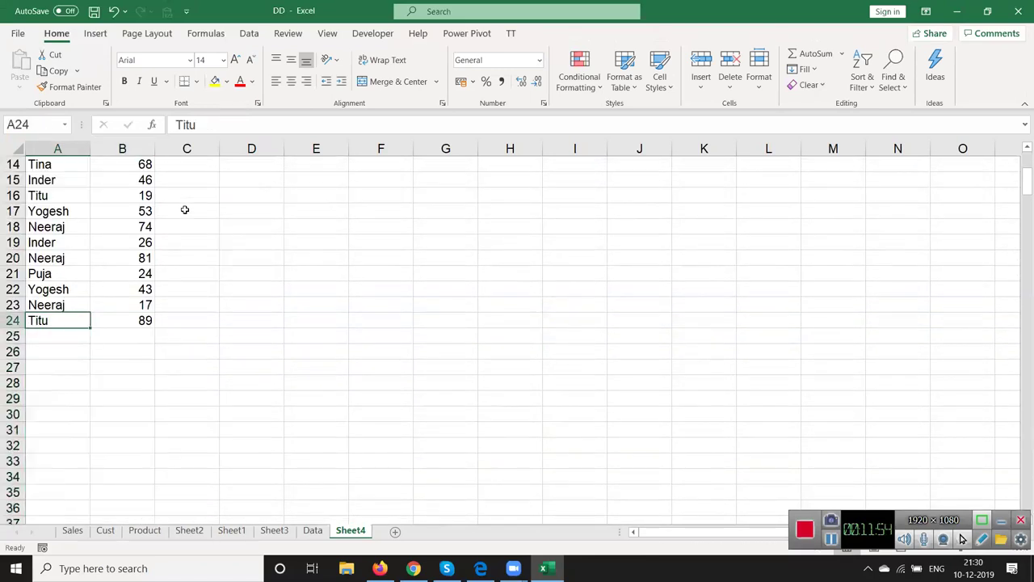
{"action": "key", "text": "ctrl+Up"}
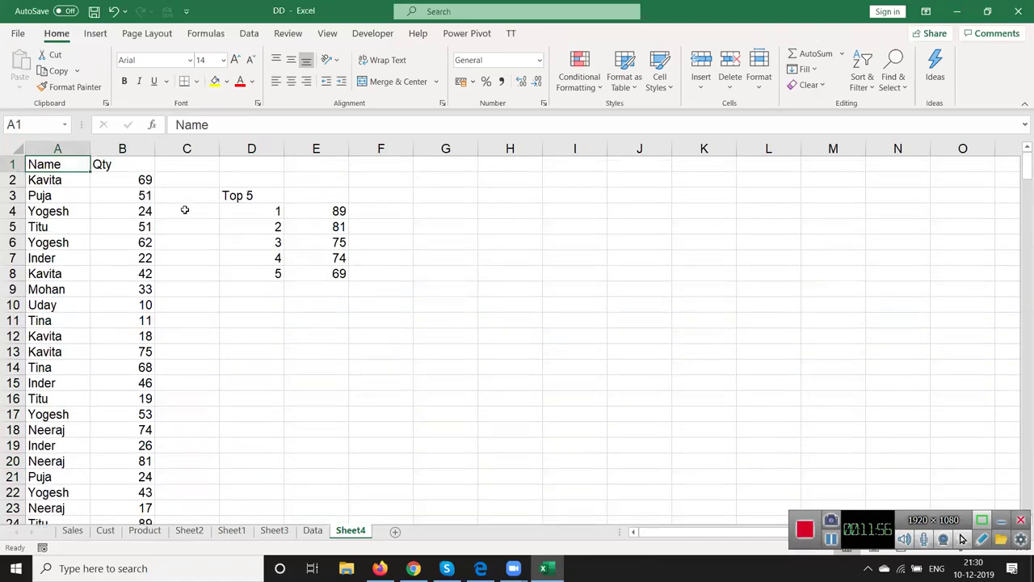
{"action": "key", "text": "Right"}
{"action": "key", "text": "Right"}
{"action": "key", "text": "Right"}
{"action": "key", "text": "Down"}
{"action": "key", "text": "Down"}
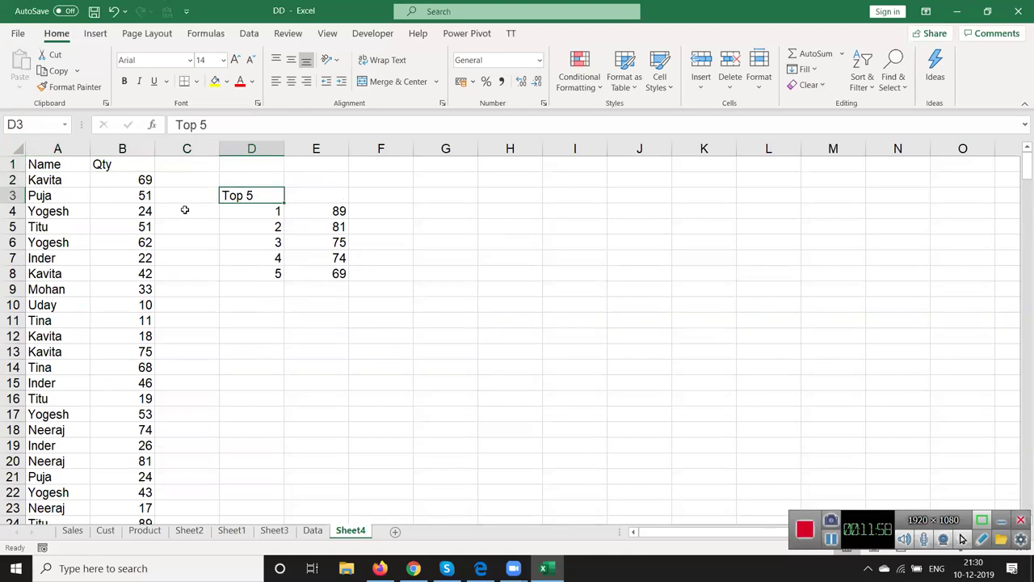
{"action": "key", "text": "Right"}
{"action": "key", "text": "Down"}
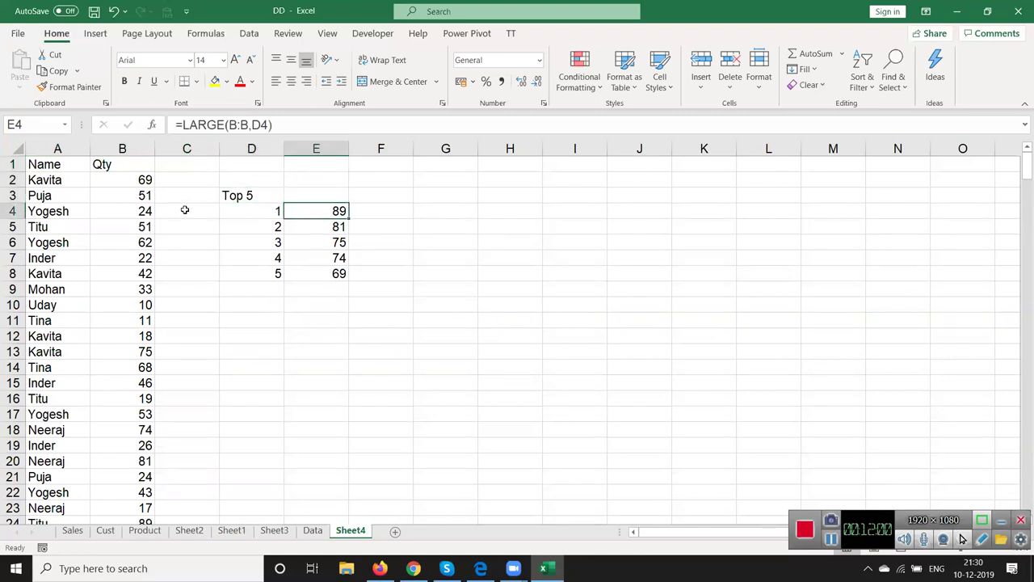
{"action": "key", "text": "Right"}
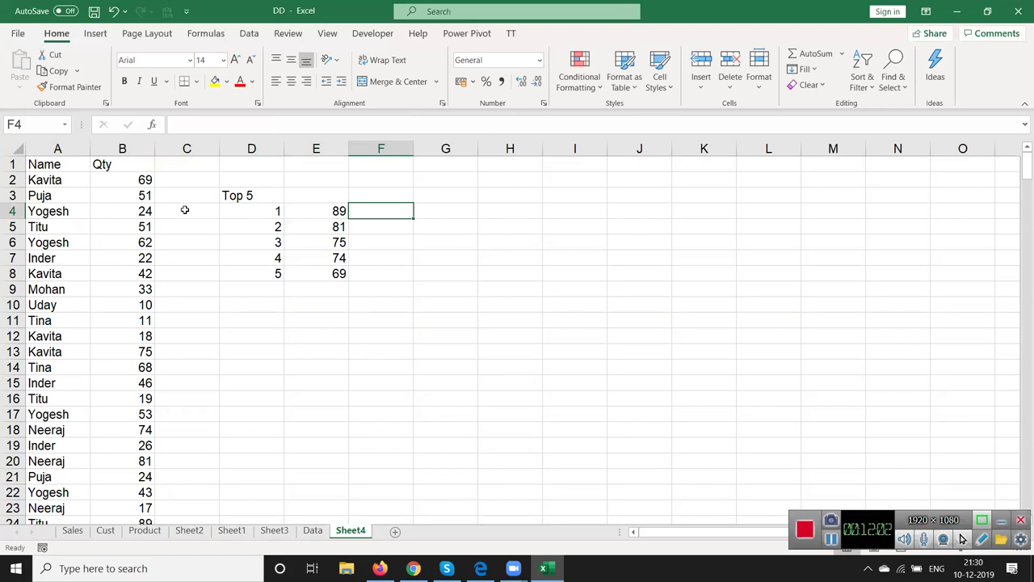
Step: Enter =MATCH(E4,B:B,0) in F4 and fill it down to F8
{"action": "type", "text": "=mat"}
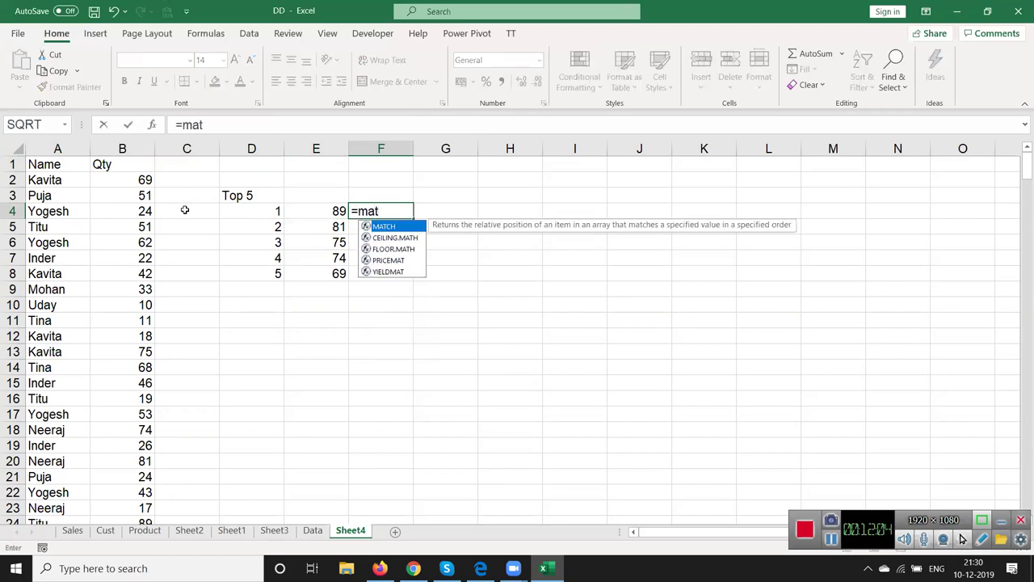
{"action": "key", "text": "Tab"}
{"action": "key", "text": "Left"}
{"action": "type", "text": ","}
{"action": "key", "text": "Left"}
{"action": "key", "text": "Left"}
{"action": "key", "text": "Left"}
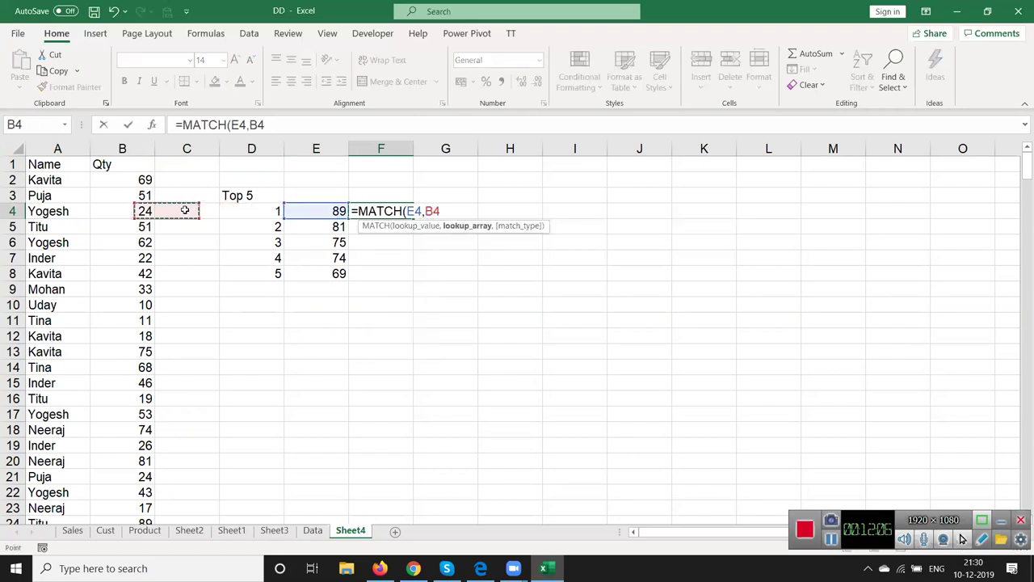
{"action": "key", "text": "ctrl+space"}
{"action": "type", "text": ","}
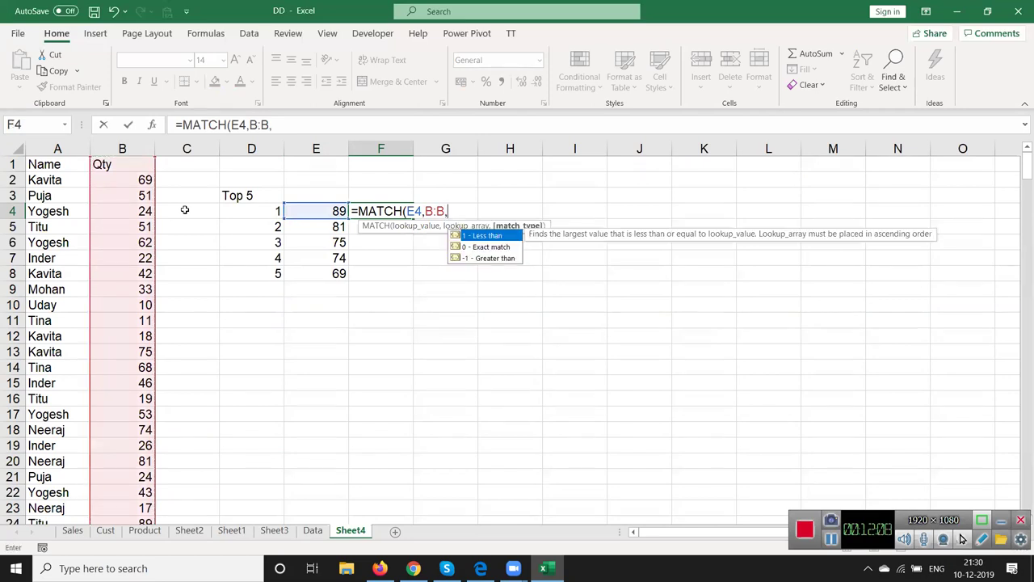
{"action": "type", "text": "0)"}
{"action": "key", "text": "Return"}
{"action": "key", "text": "Left"}
{"action": "key", "text": "Down"}
{"action": "key", "text": "Down"}
{"action": "key", "text": "Down"}
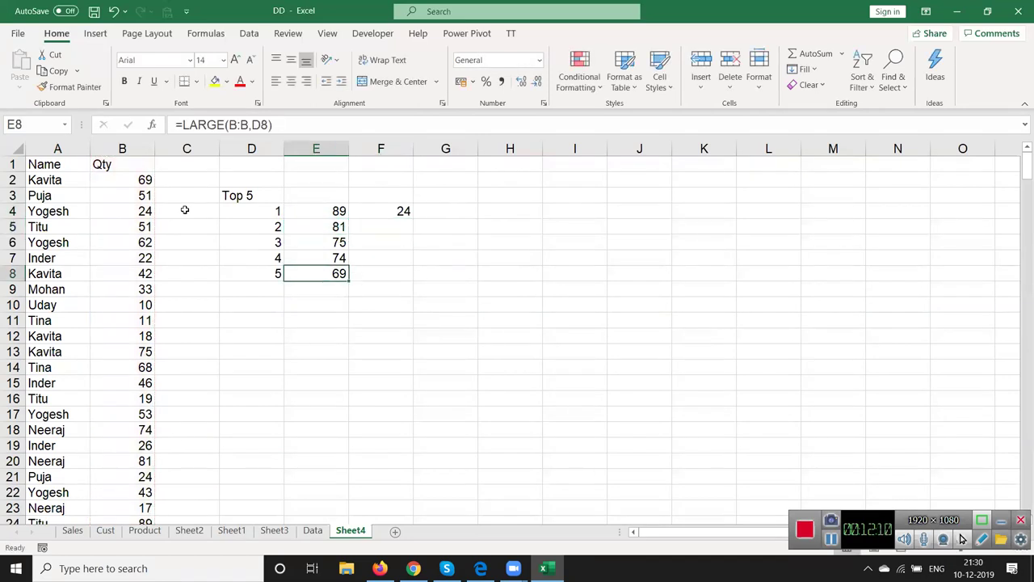
{"action": "key", "text": "Right"}
{"action": "key", "text": "shift+ctrl+Up"}
{"action": "key", "text": "ctrl+d"}
{"action": "key", "text": "ctrl+Up"}
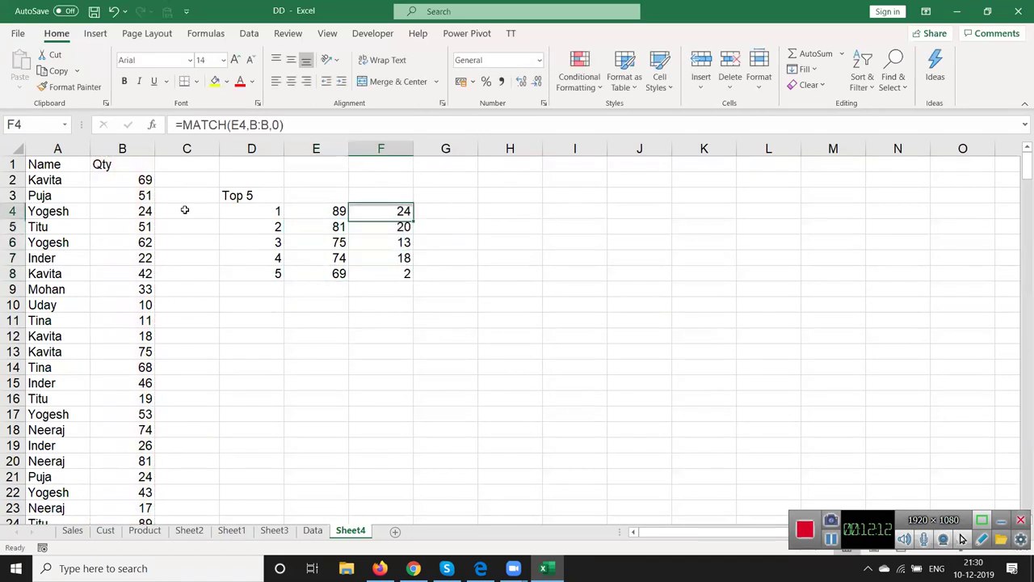
Step: Enter =OFFSET(A1,F4-1,0) in G4 and fill to G8 for names Titu through Yogesh, then show the desktop
{"action": "key", "text": "Right"}
{"action": "type", "text": "=o"}
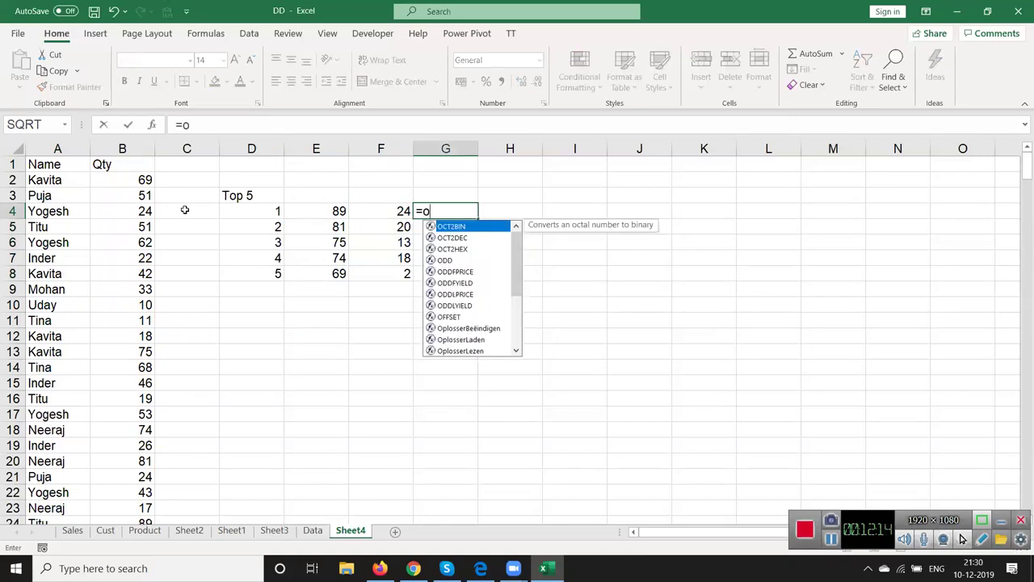
{"action": "type", "text": "r"}
{"action": "key", "text": "BackSpace"}
{"action": "type", "text": "f"}
{"action": "key", "text": "Tab"}
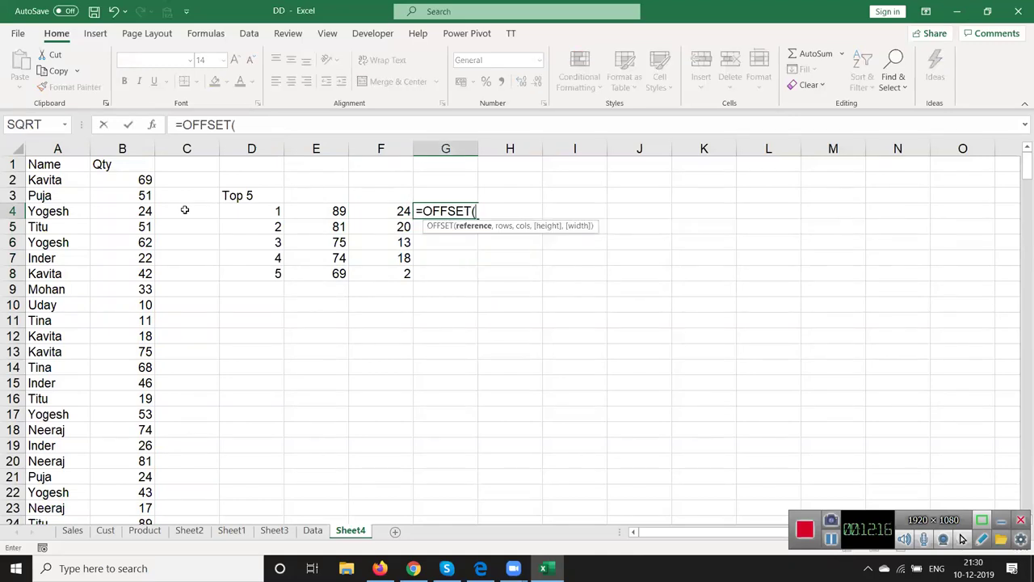
{"action": "left_click", "coordinate": [52, 166]}
{"action": "type", "text": ","}
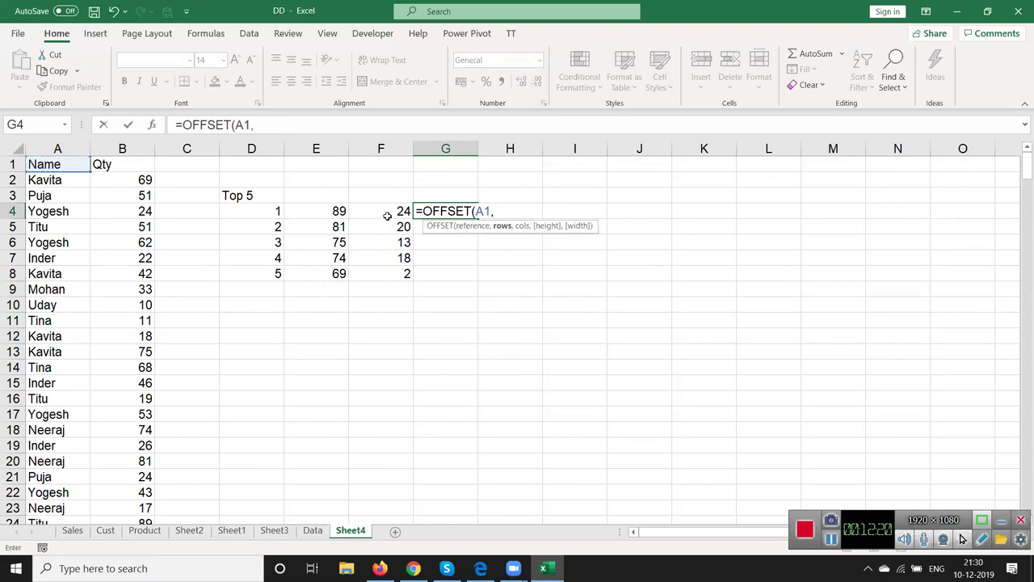
{"action": "left_click", "coordinate": [387, 208]}
{"action": "type", "text": "-1,"}
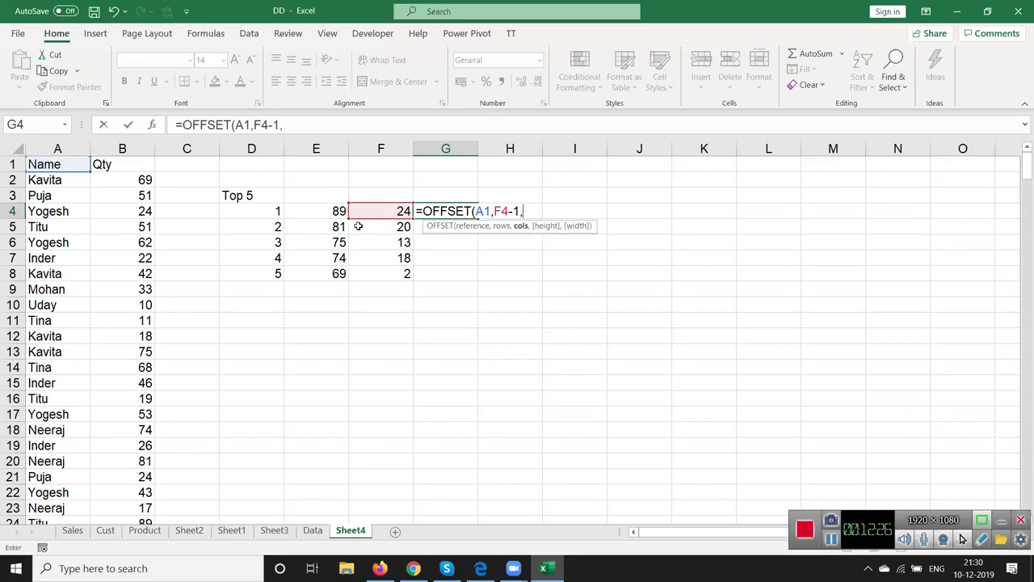
{"action": "type", "text": "0"}
{"action": "key", "text": "Return"}
{"action": "key", "text": "Up"}
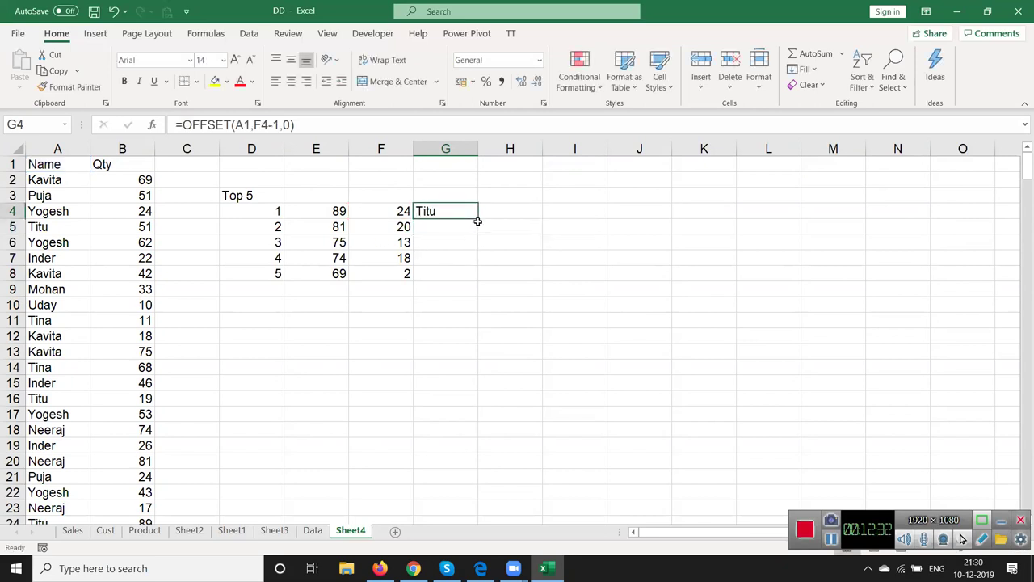
{"action": "double_click", "coordinate": [478, 219]}
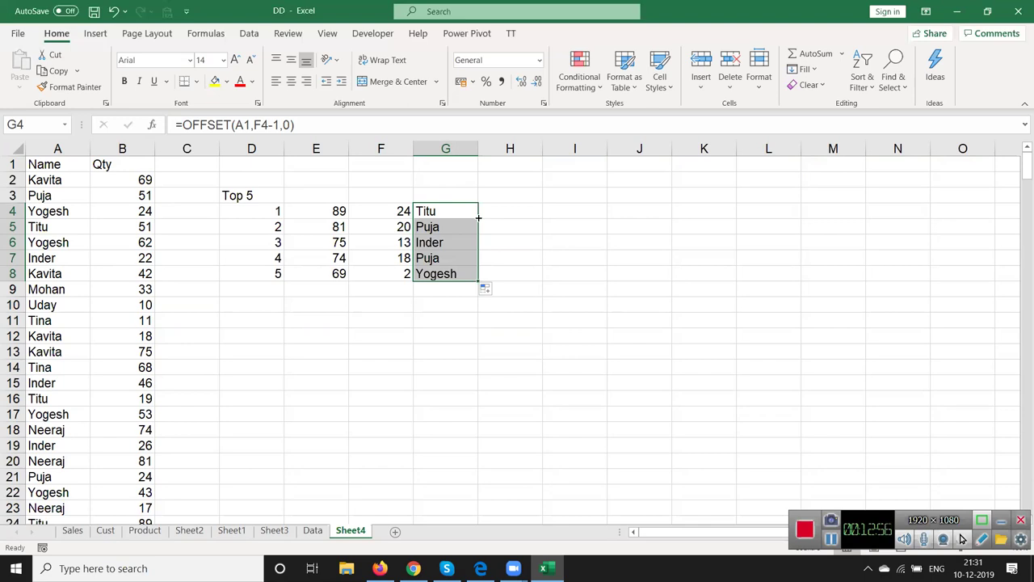
{"action": "key", "text": "super+d"}
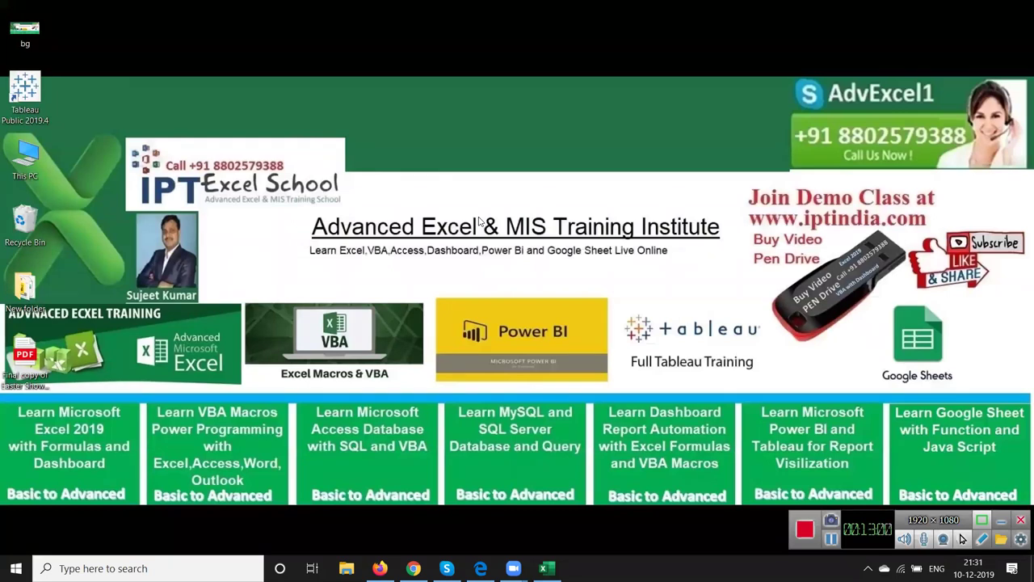
Step: Stop the screen recording from the recorder toolbar
{"action": "left_click", "coordinate": [800, 530]}
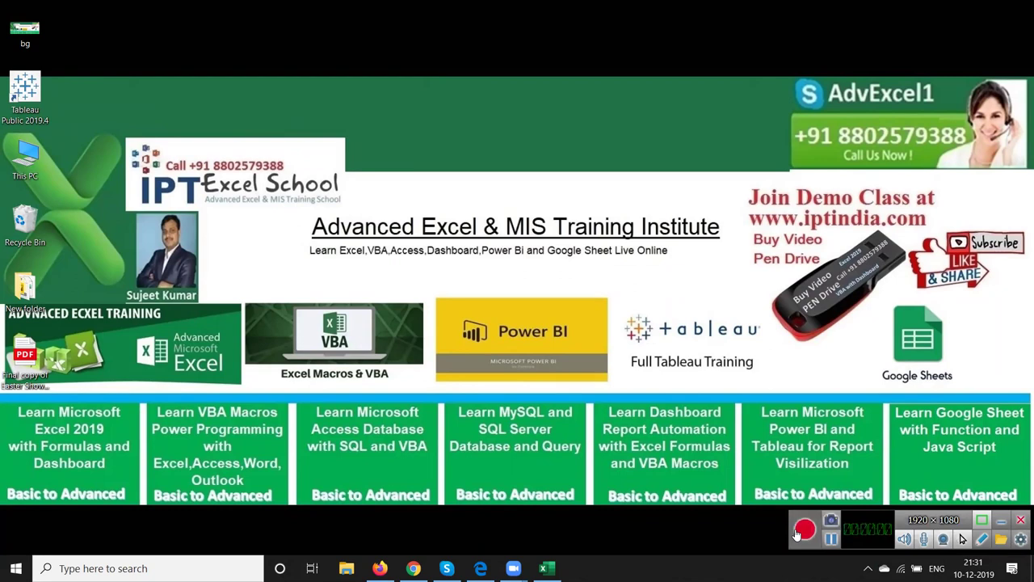